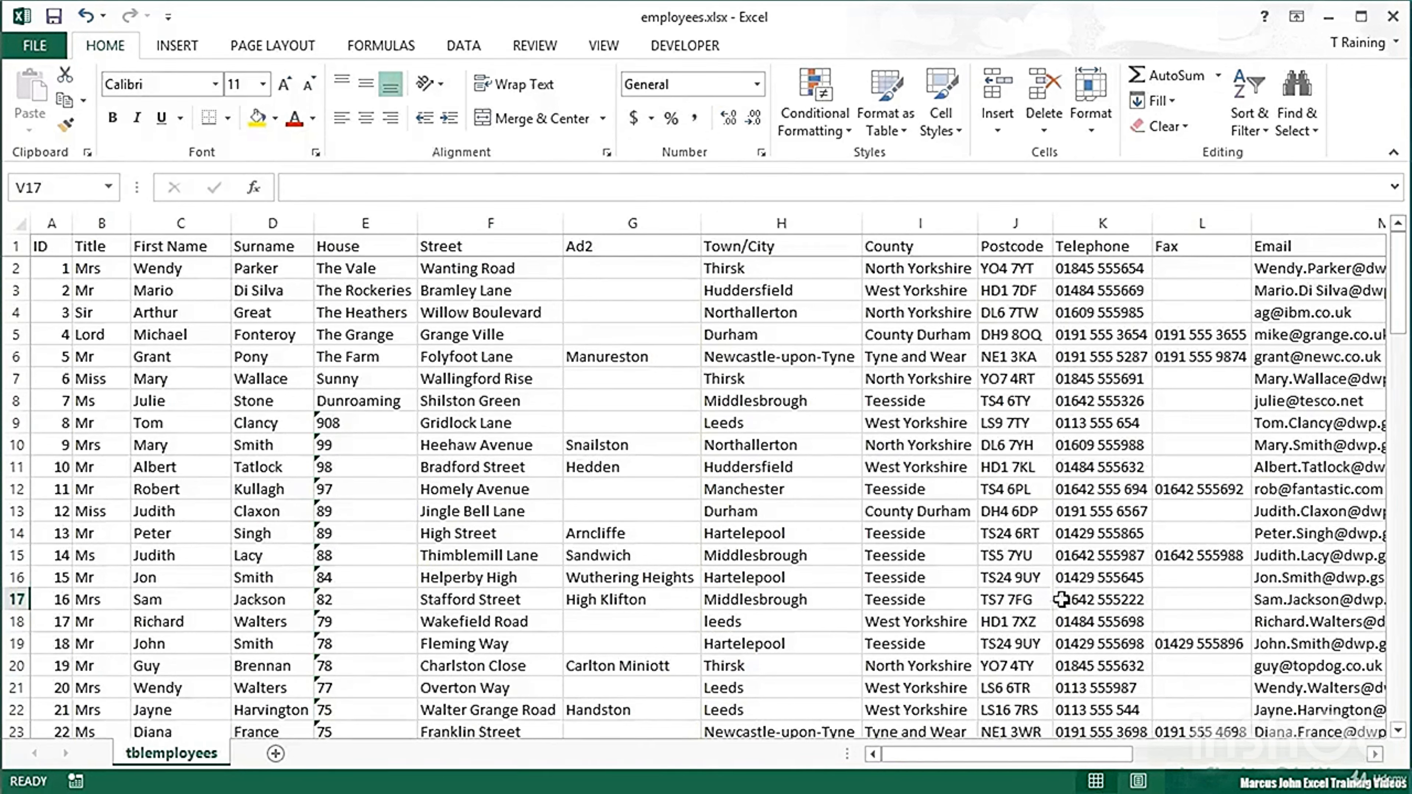
Enter a COUNTIF formula in W4 that counts the Operations entries in the Department column, using range R:R and criterion V4
{"action": "left_click_drag", "start_coordinate": [1115, 760], "coordinate": [1179, 757]}
{"action": "left_click", "coordinate": [1375, 753]}
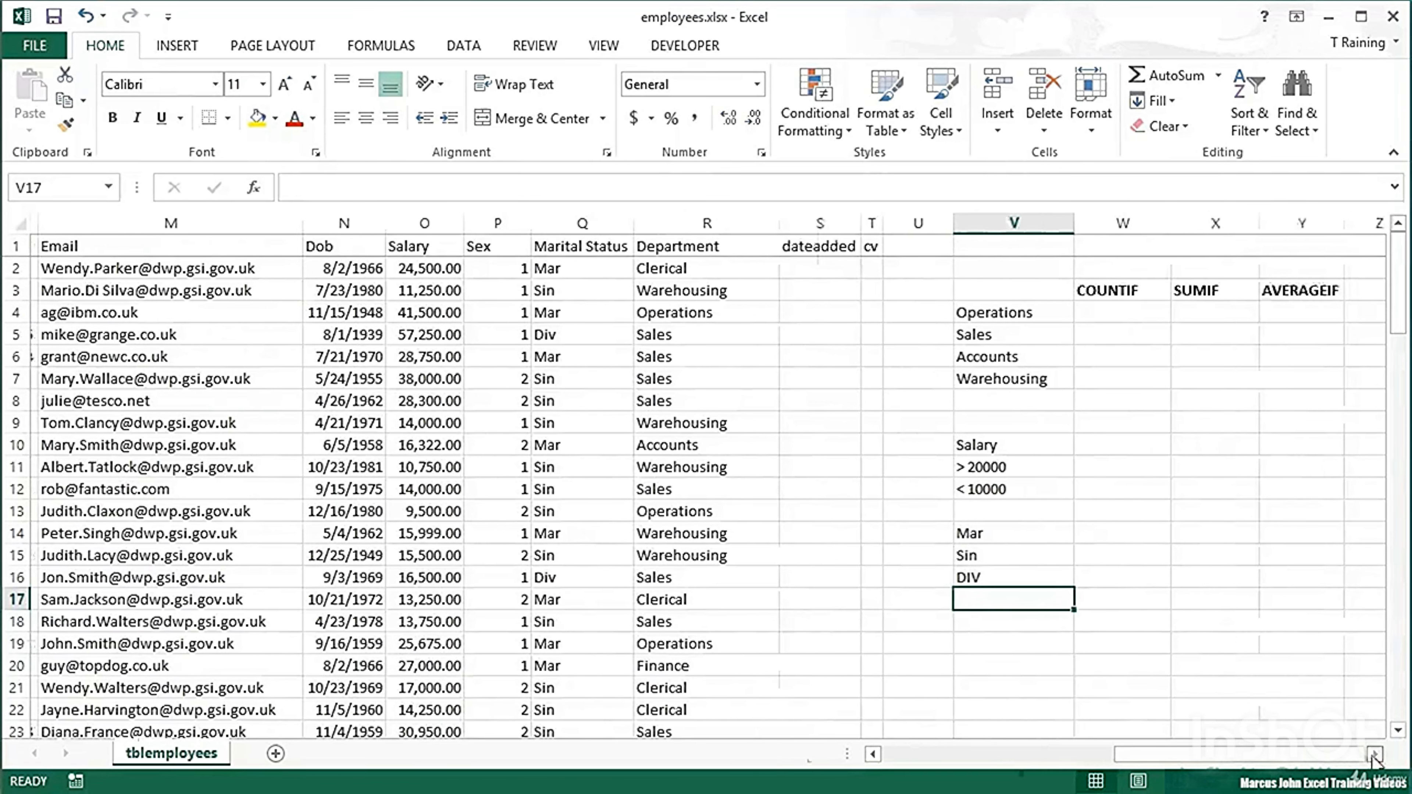
{"action": "left_click", "coordinate": [1375, 753]}
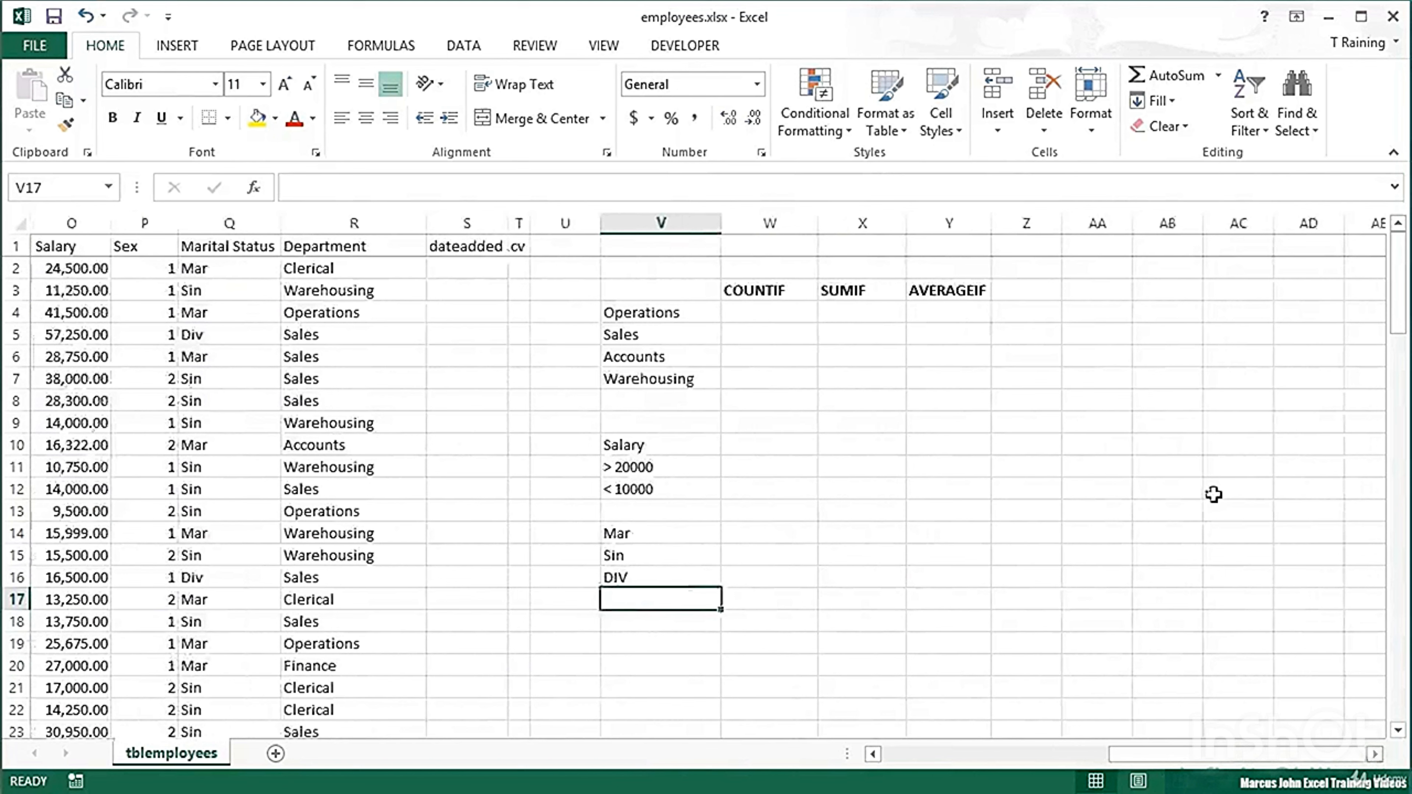
{"action": "left_click", "coordinate": [753, 315]}
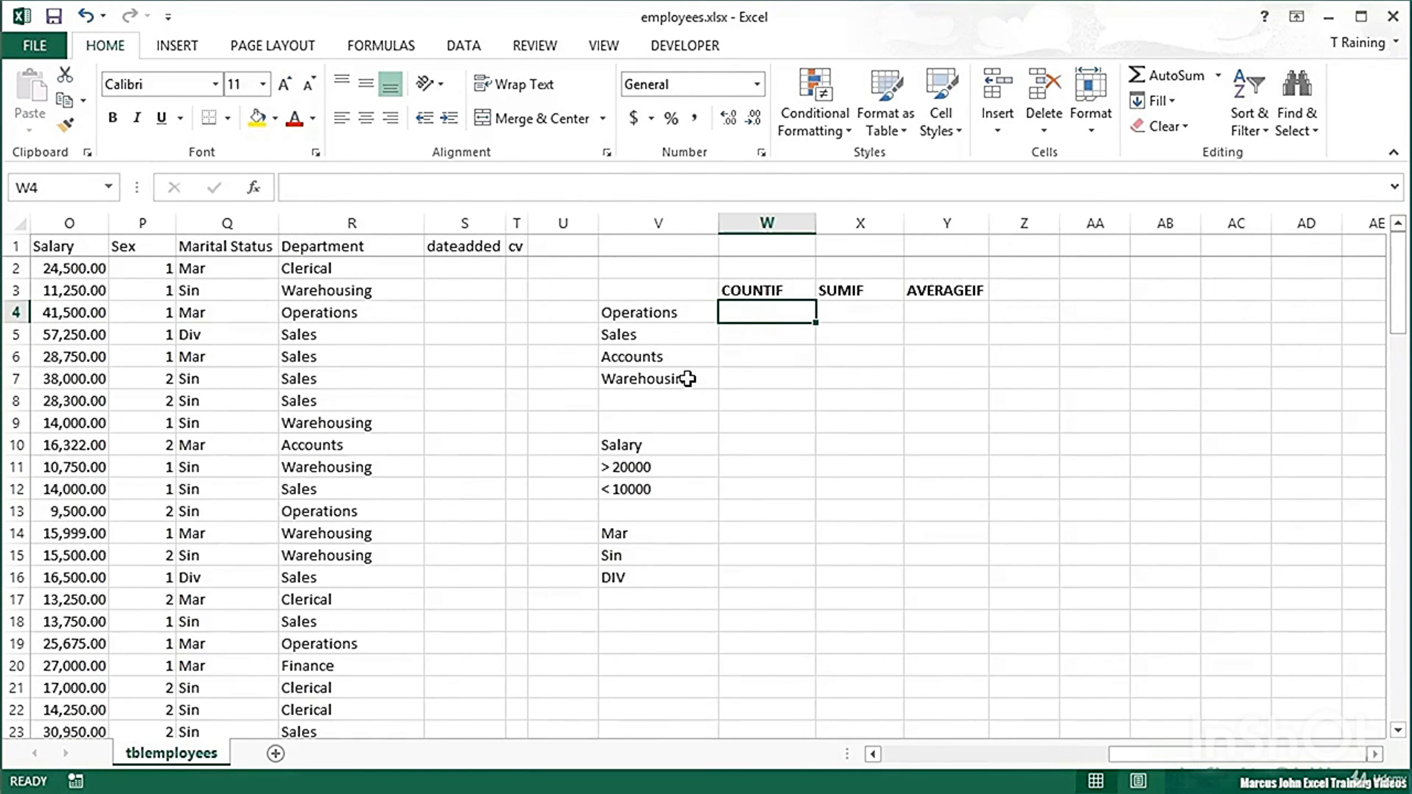
{"action": "type", "text": "="}
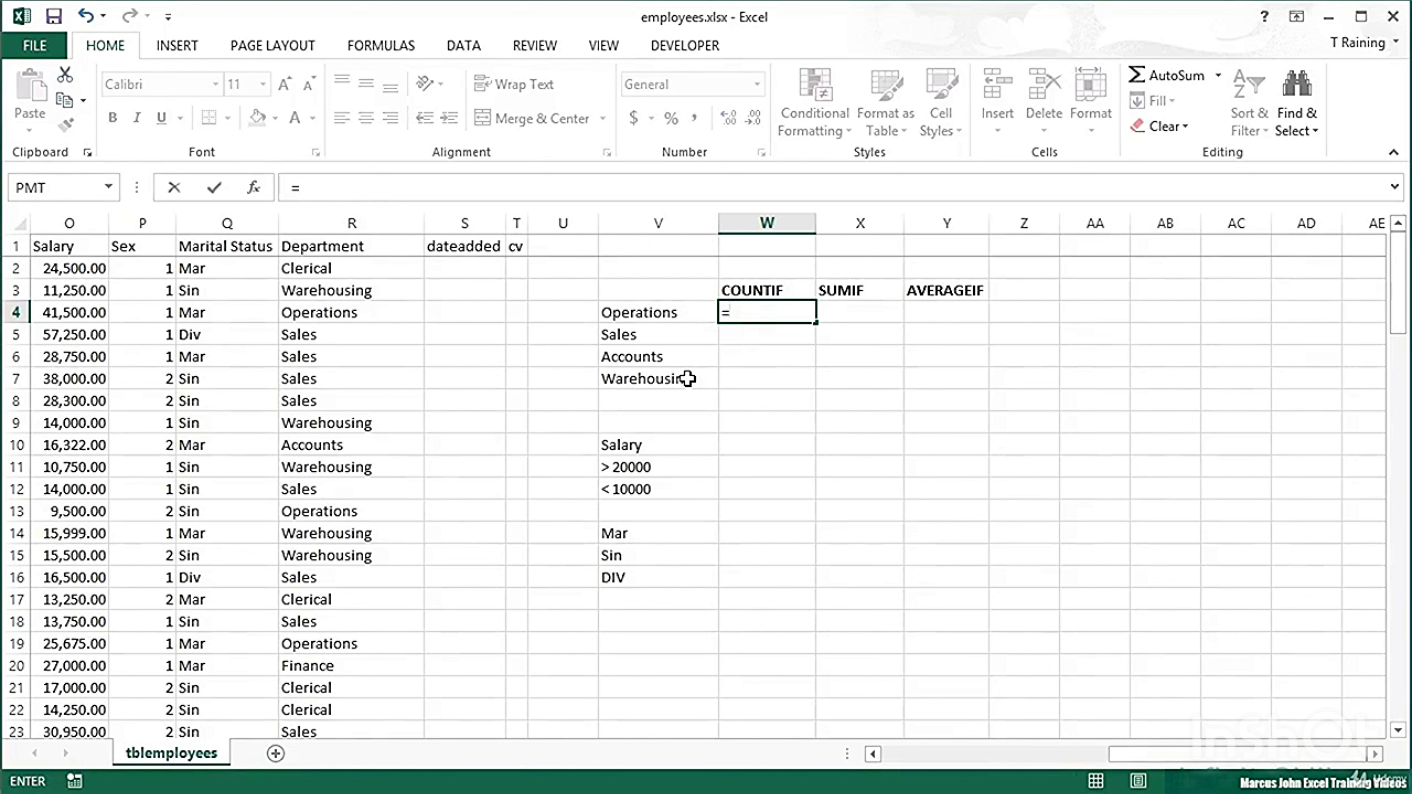
{"action": "type", "text": "countif("}
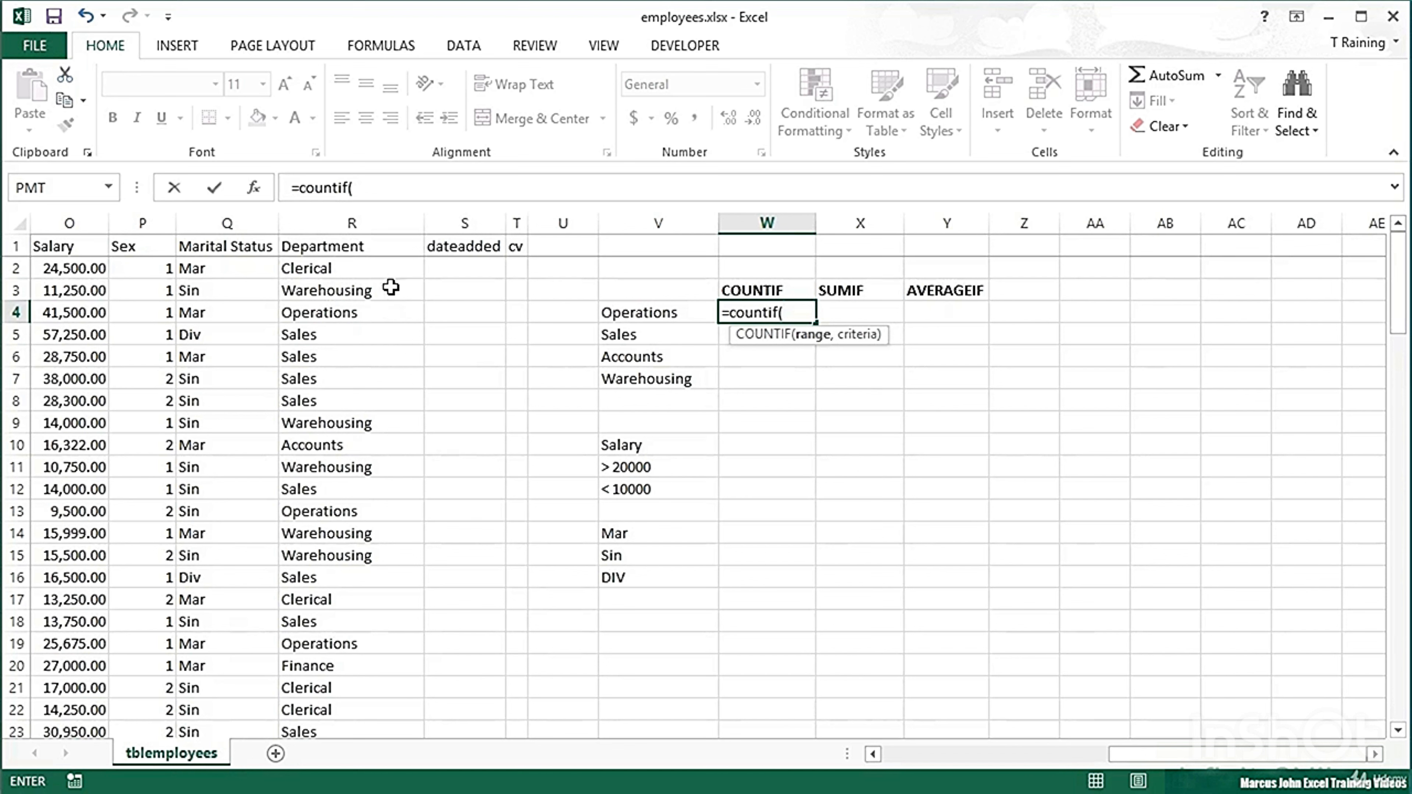
{"action": "left_click", "coordinate": [351, 222]}
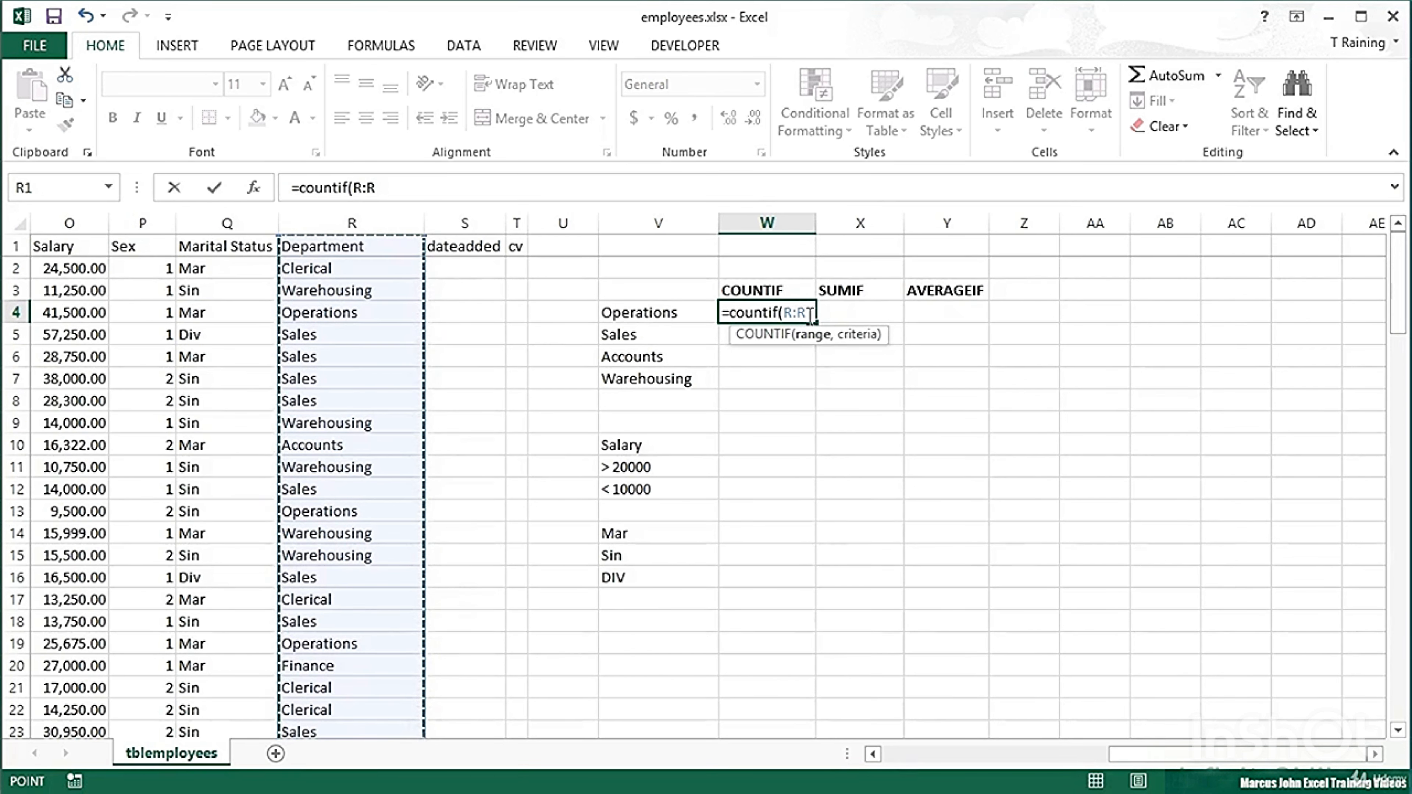
{"action": "type", "text": ","}
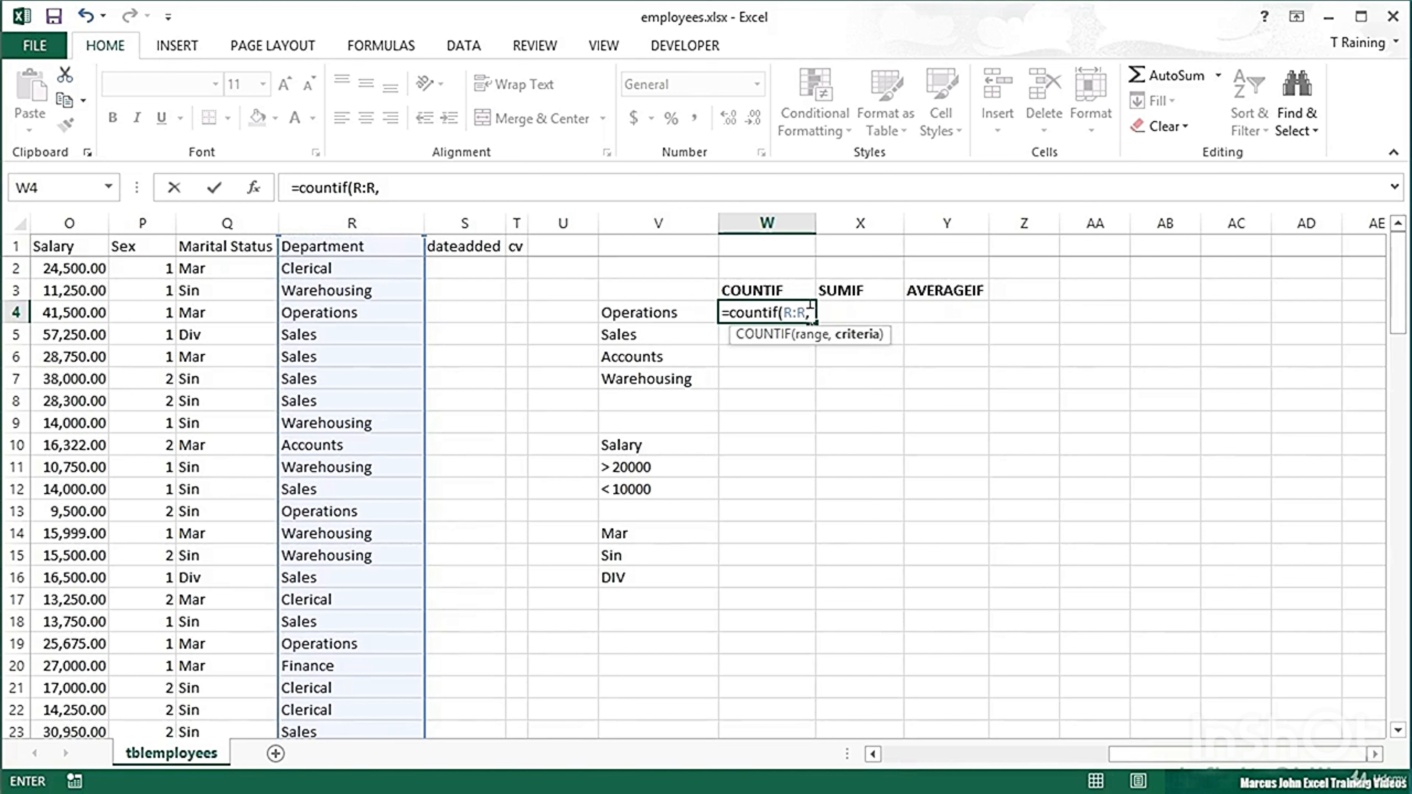
{"action": "left_click", "coordinate": [648, 312]}
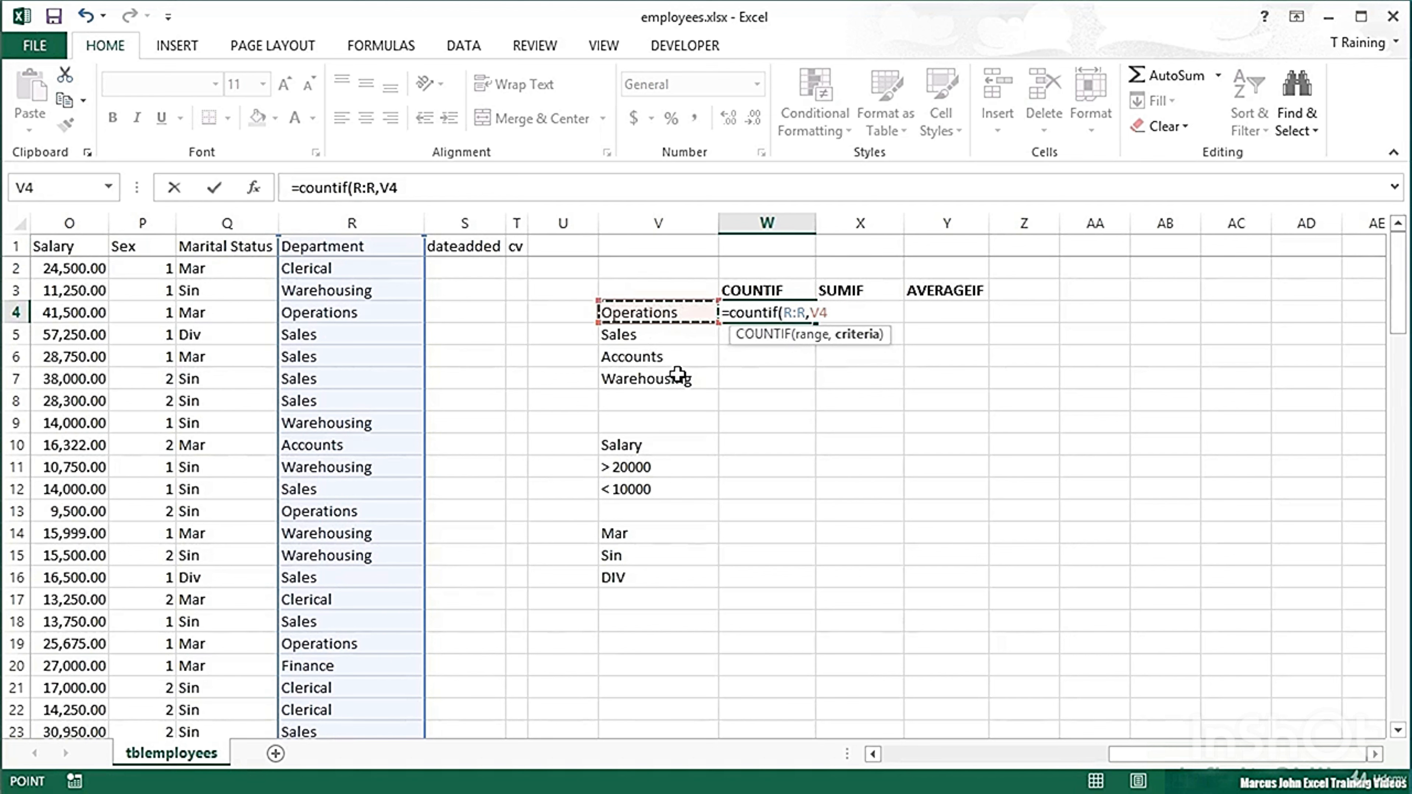
{"action": "key", "text": "Return"}
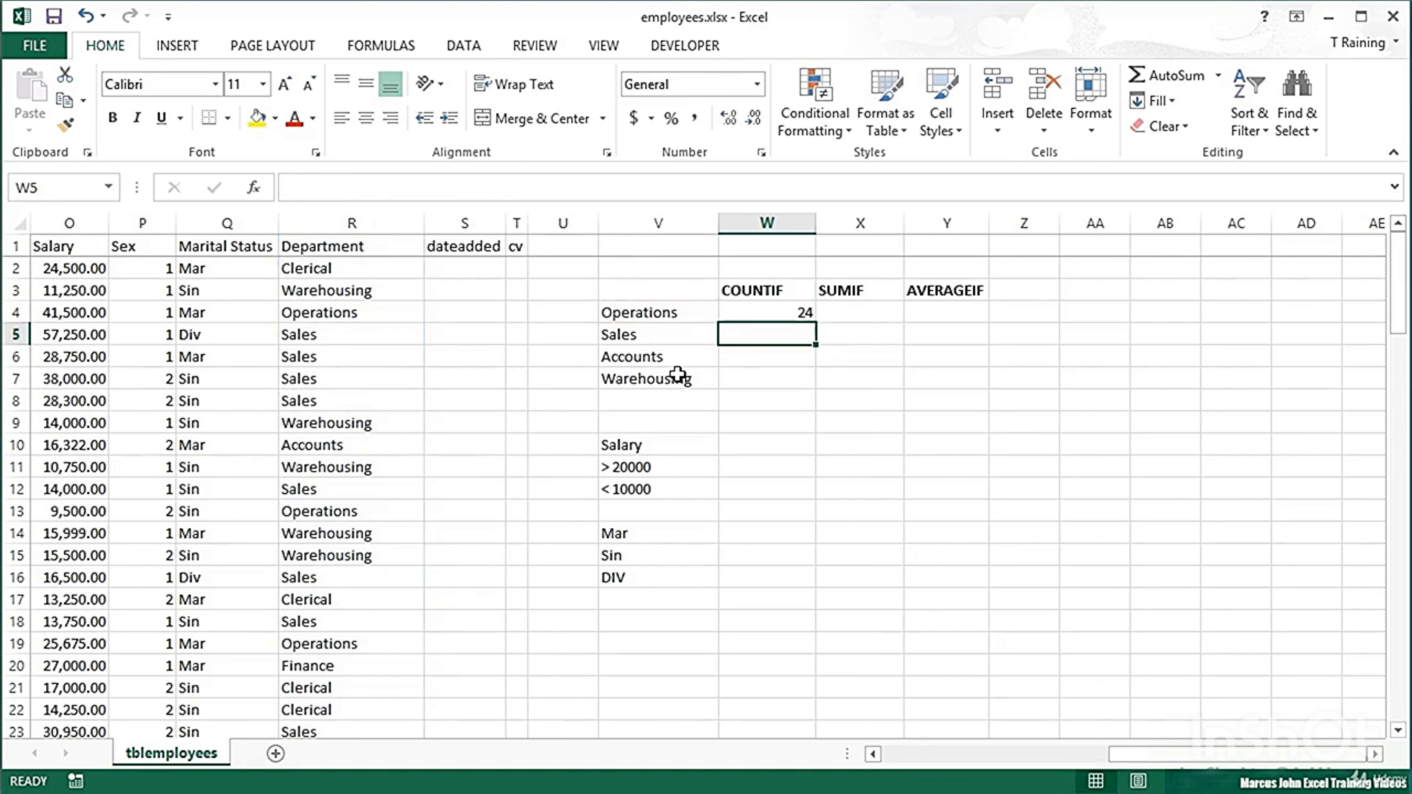
Fill the Operations COUNTIF formula down to W7 and check the copied formulas for Sales and Accounts
{"action": "key", "text": "Up"}
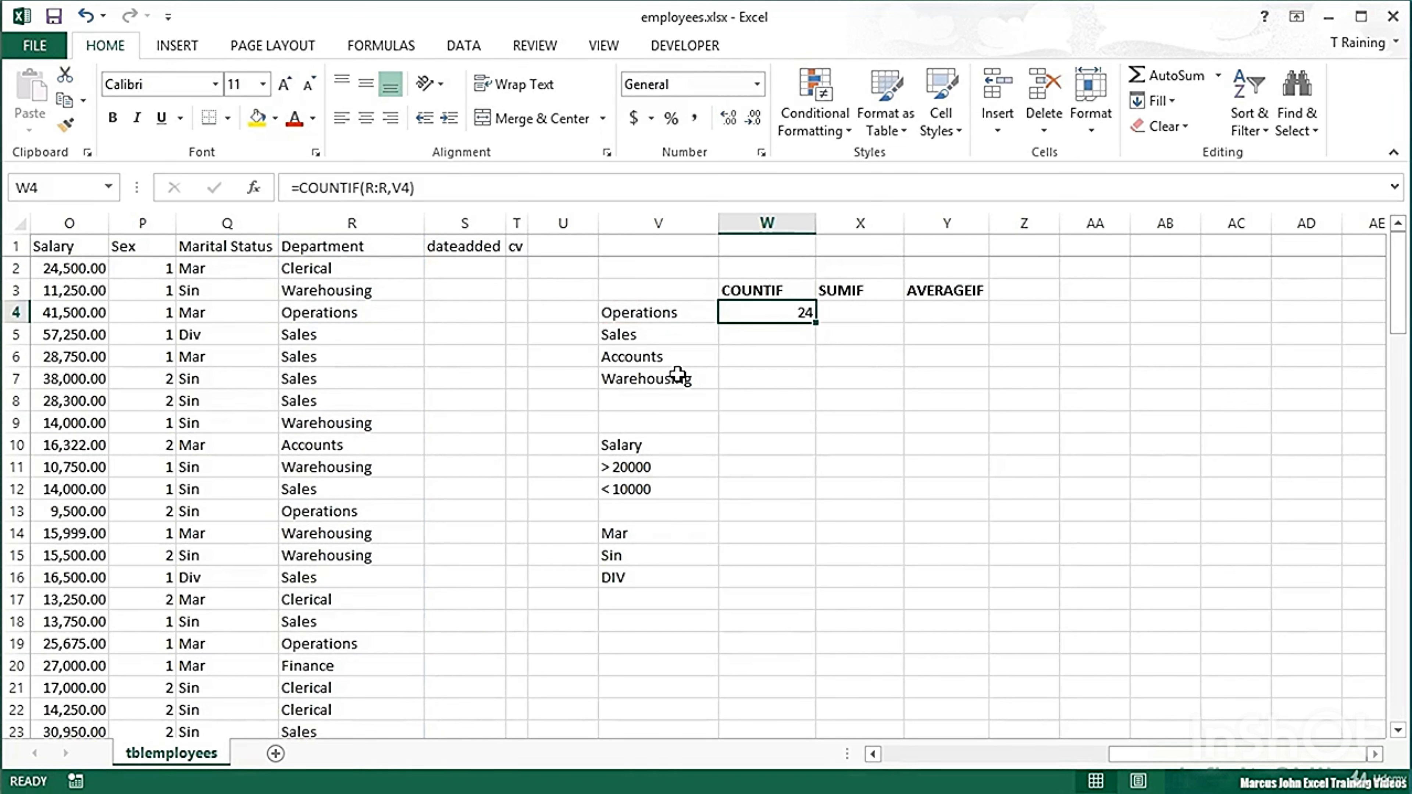
{"action": "left_click_drag", "start_coordinate": [815, 322], "coordinate": [814, 388]}
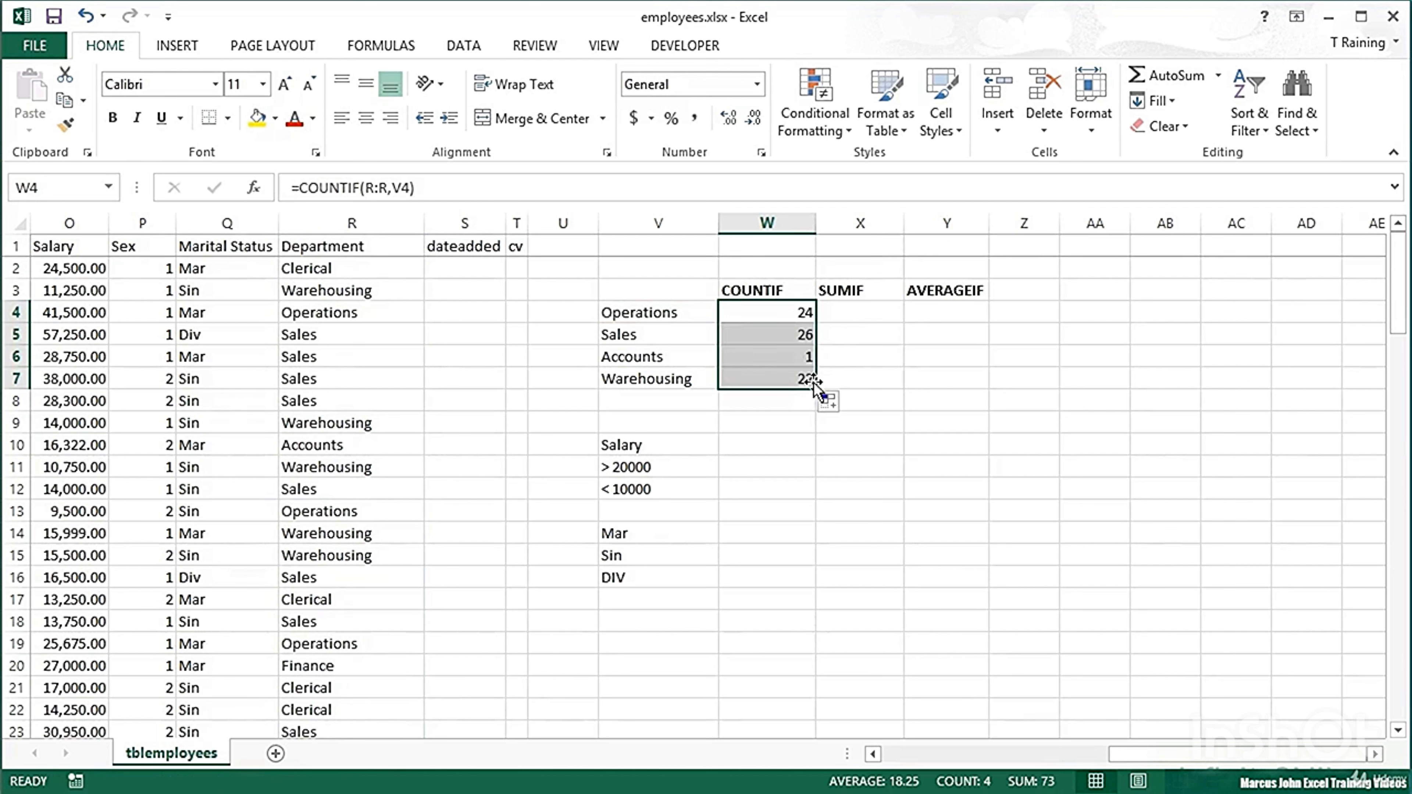
{"action": "double_click", "coordinate": [783, 334]}
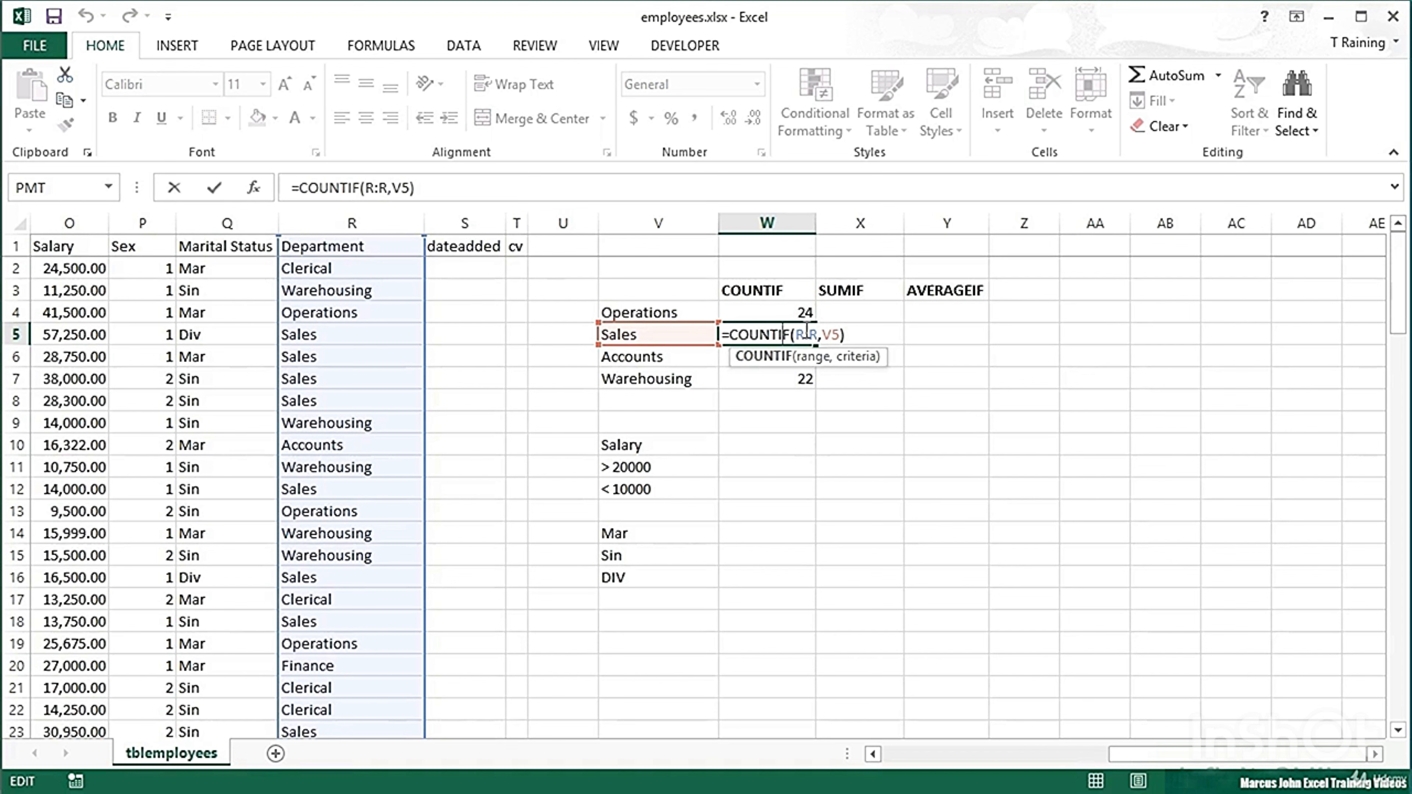
{"action": "key", "text": "Return"}
{"action": "key", "text": "Return"}
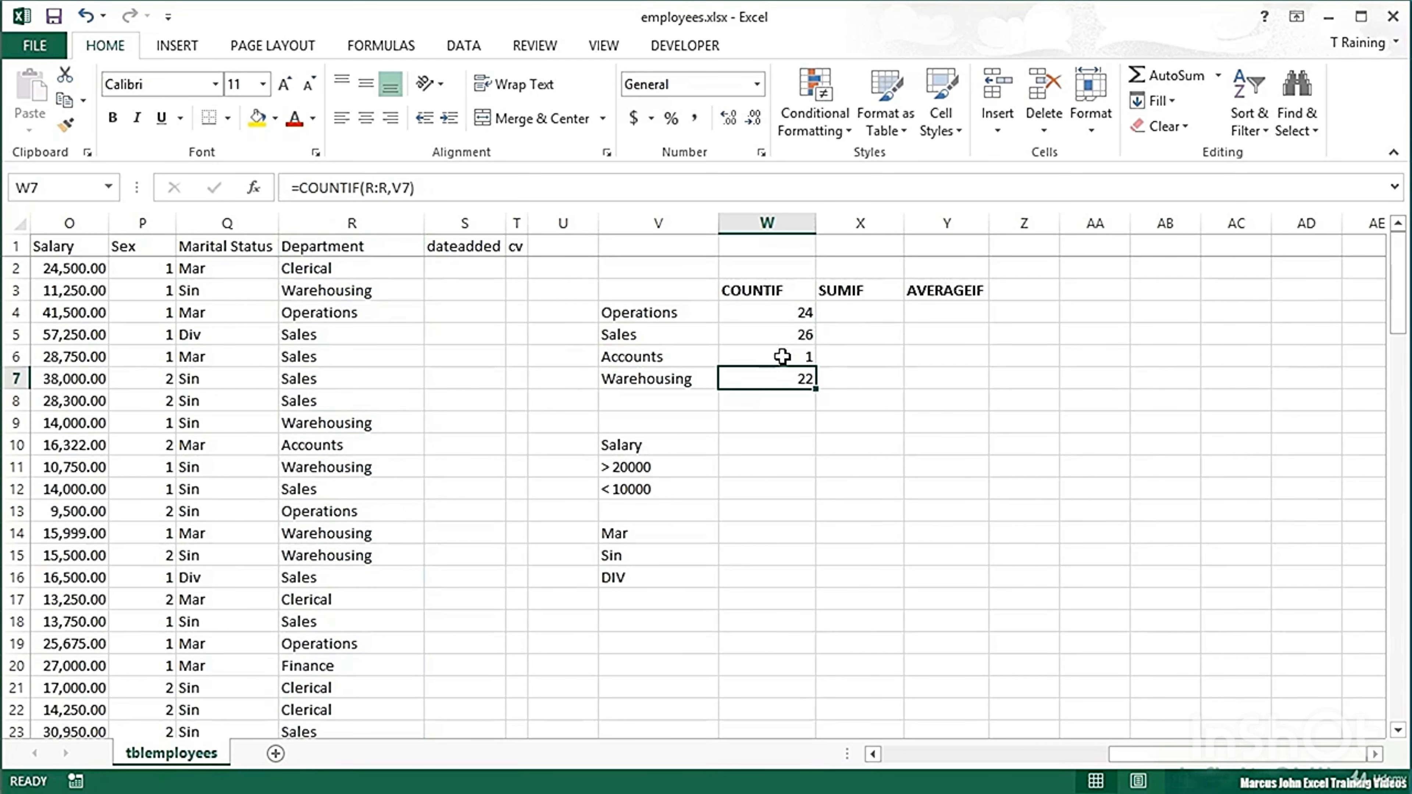
{"action": "double_click", "coordinate": [785, 354]}
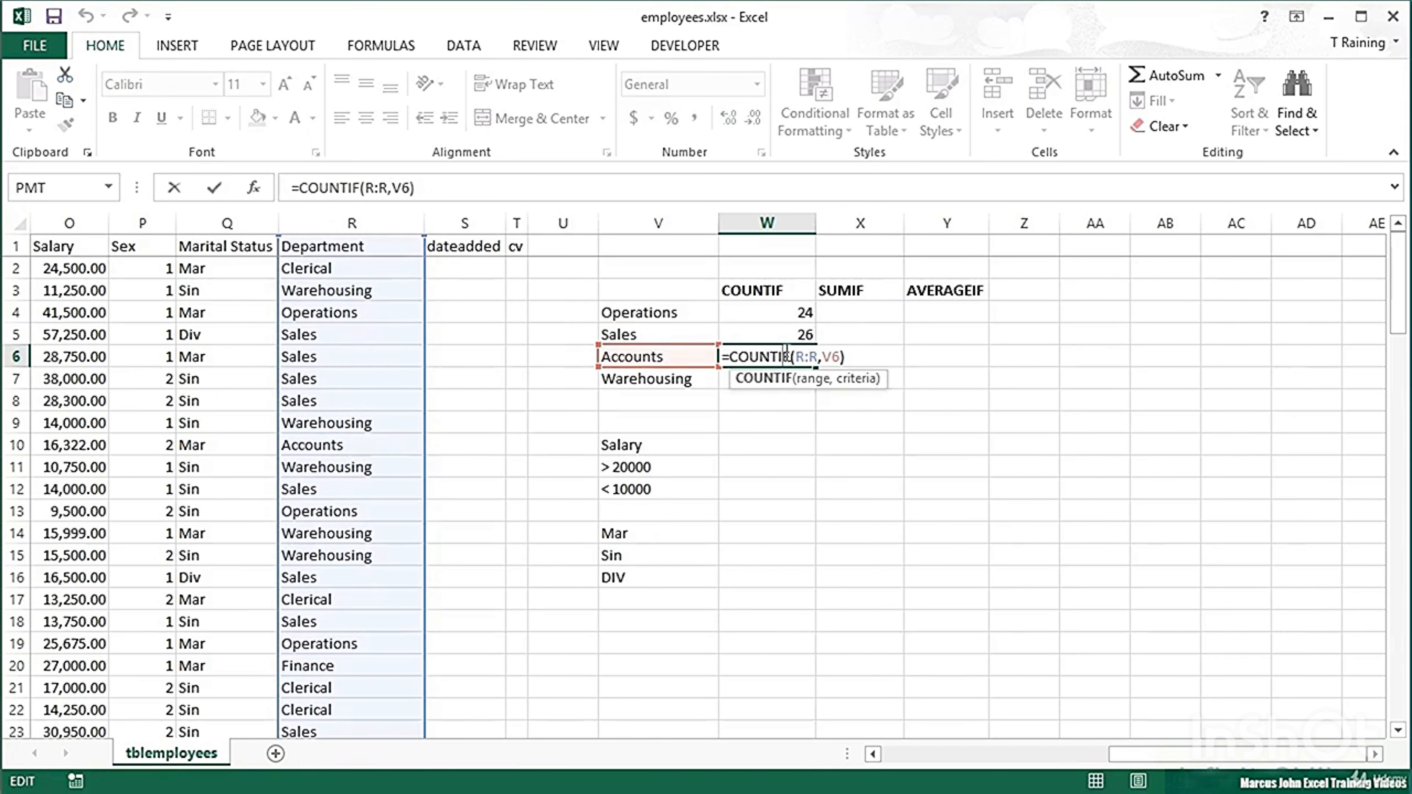
{"action": "key", "text": "Return"}
Add the category Clerical in V8 below Warehousing and check the COUNTIF formula beside it
{"action": "key", "text": "Return"}
{"action": "key", "text": "Left"}
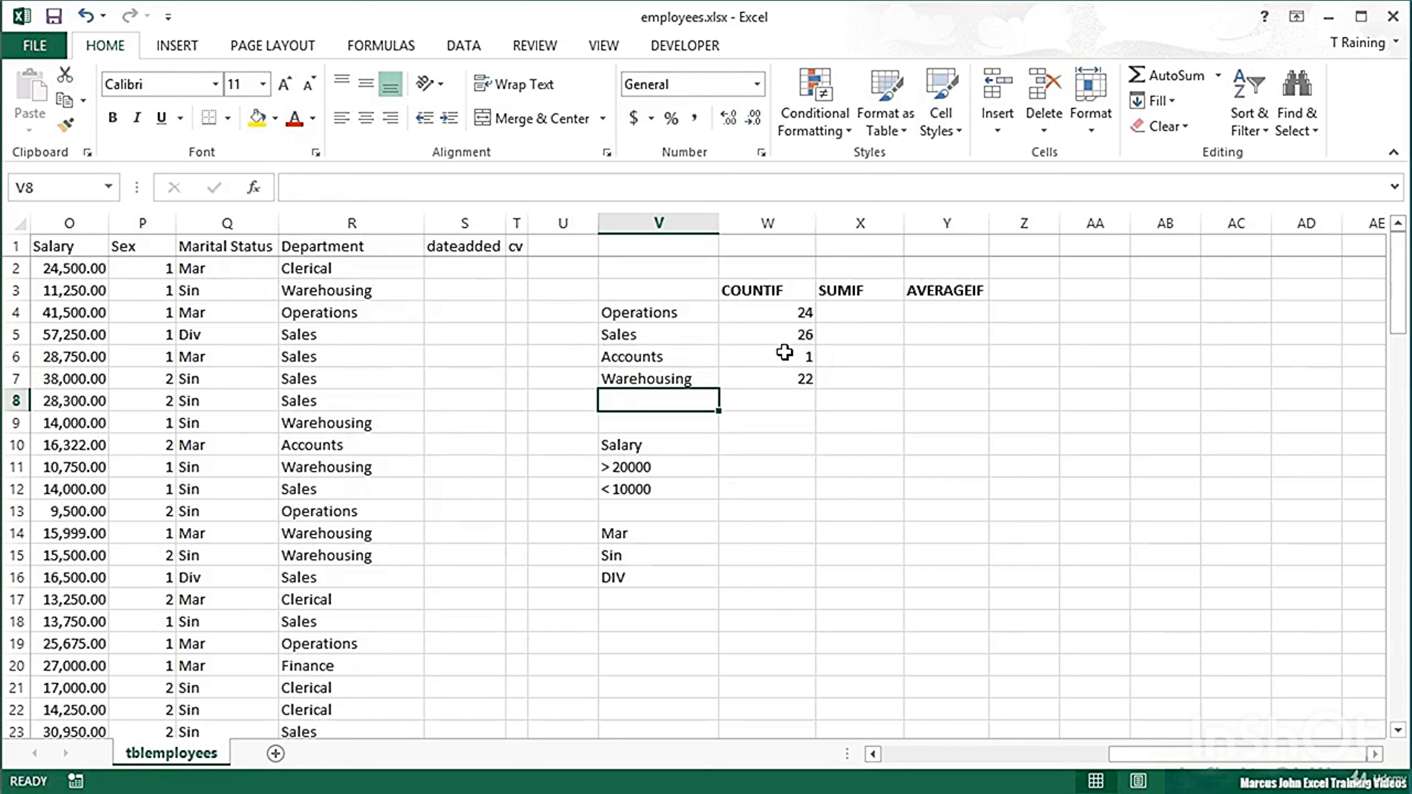
{"action": "type", "text": "Clerical"}
{"action": "key", "text": "Tab"}
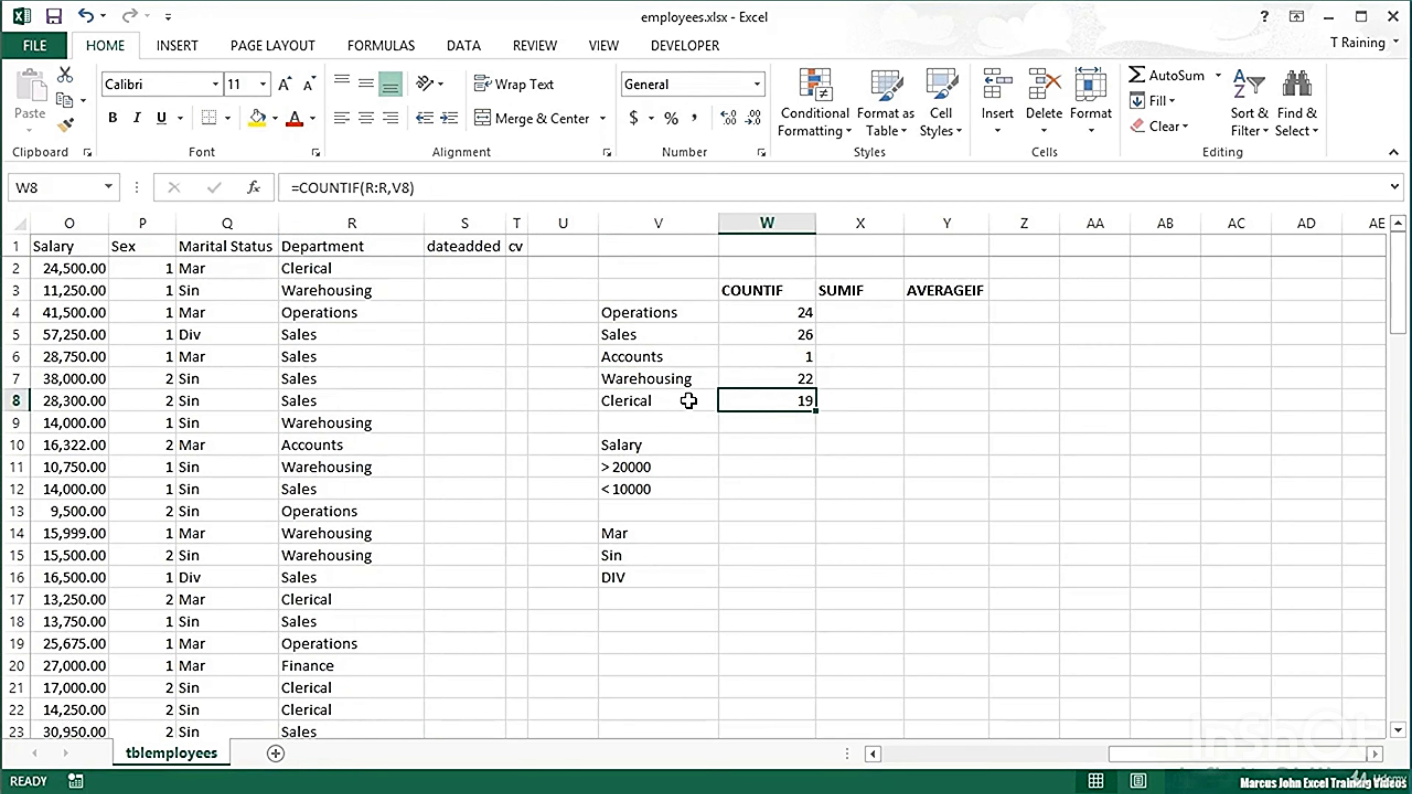
{"action": "left_click", "coordinate": [701, 400]}
{"action": "left_click", "coordinate": [744, 401]}
{"action": "double_click", "coordinate": [800, 400]}
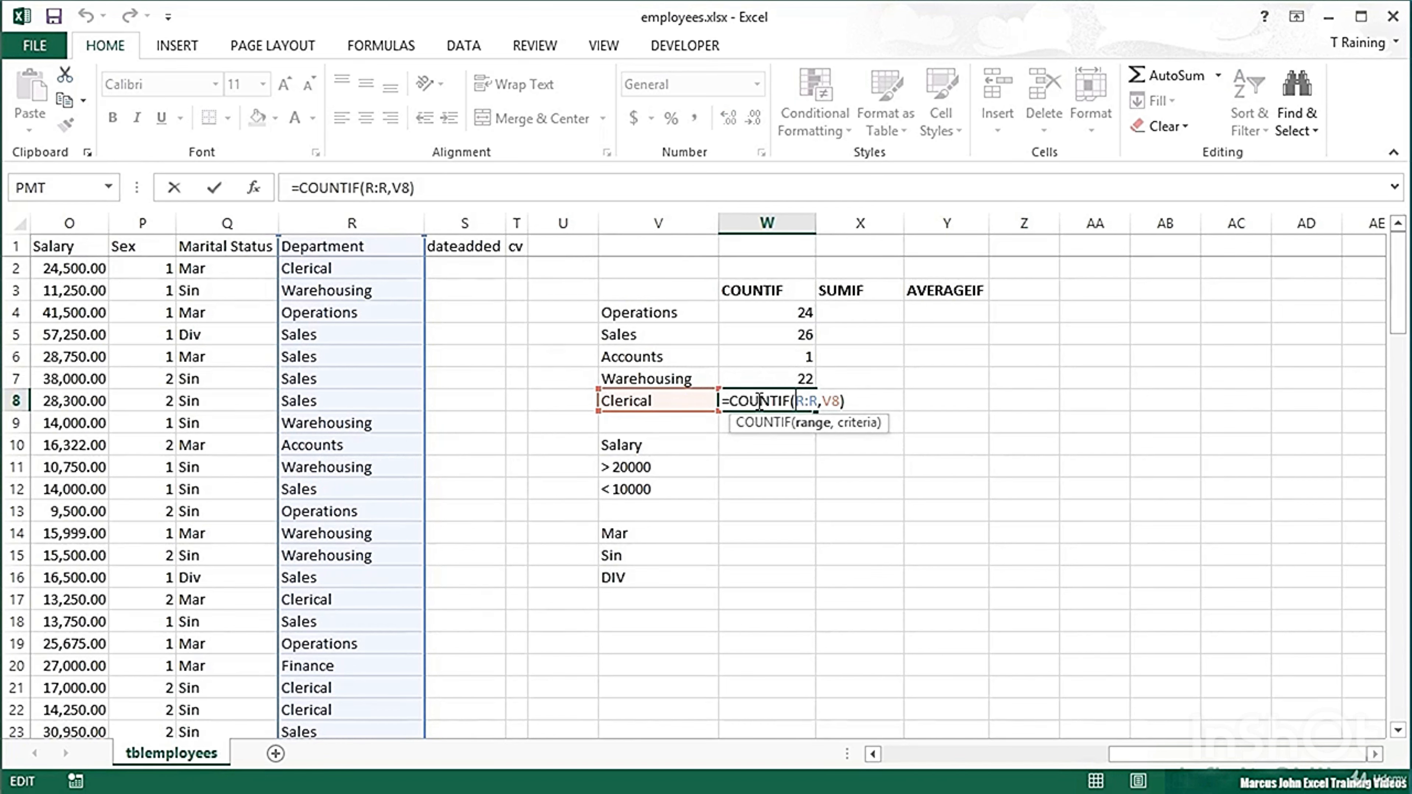
{"action": "key", "text": "Return"}
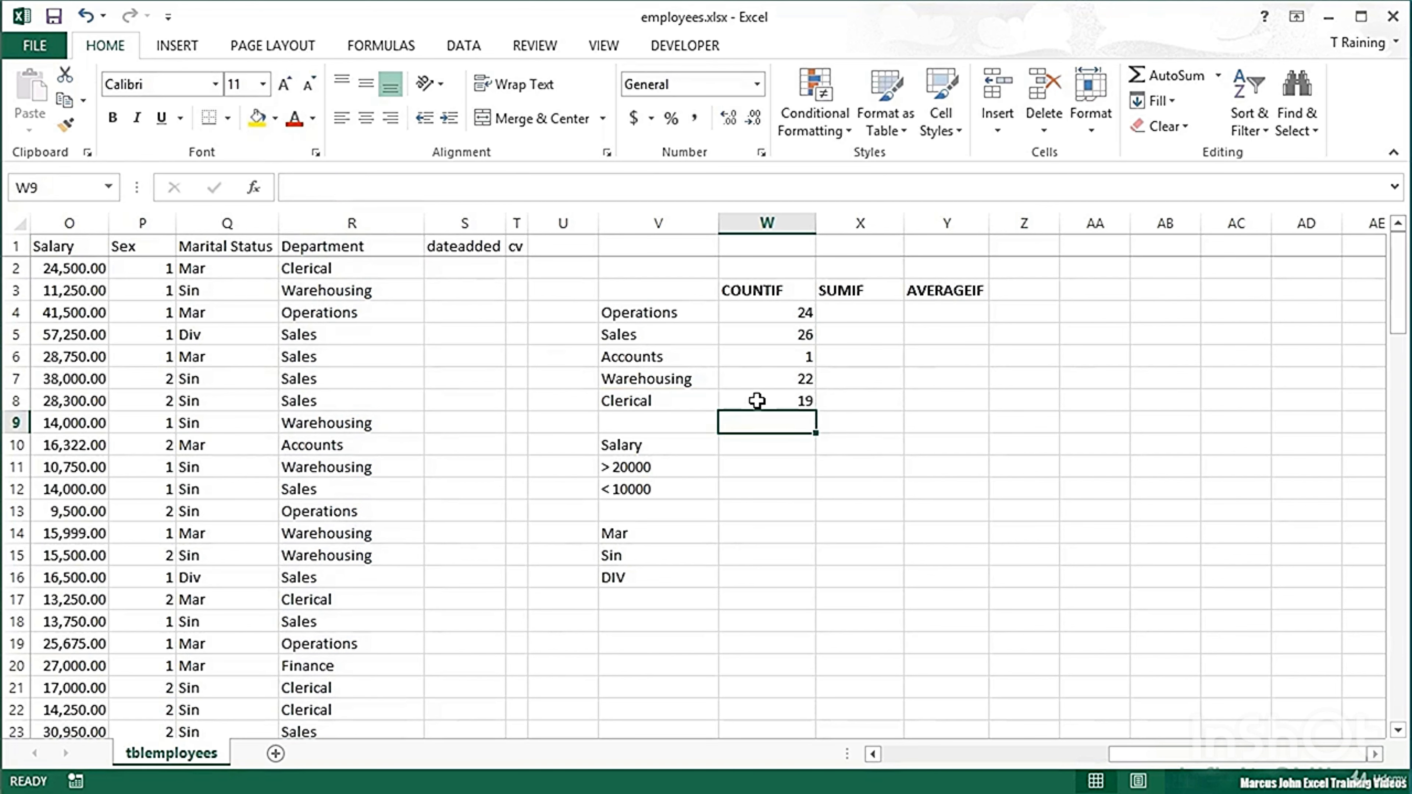
Enter a COUNTIF formula in W11 that counts the values in Salary column O:O with the criterion ">20000"
{"action": "key", "text": "Down"}
{"action": "key", "text": "Down"}
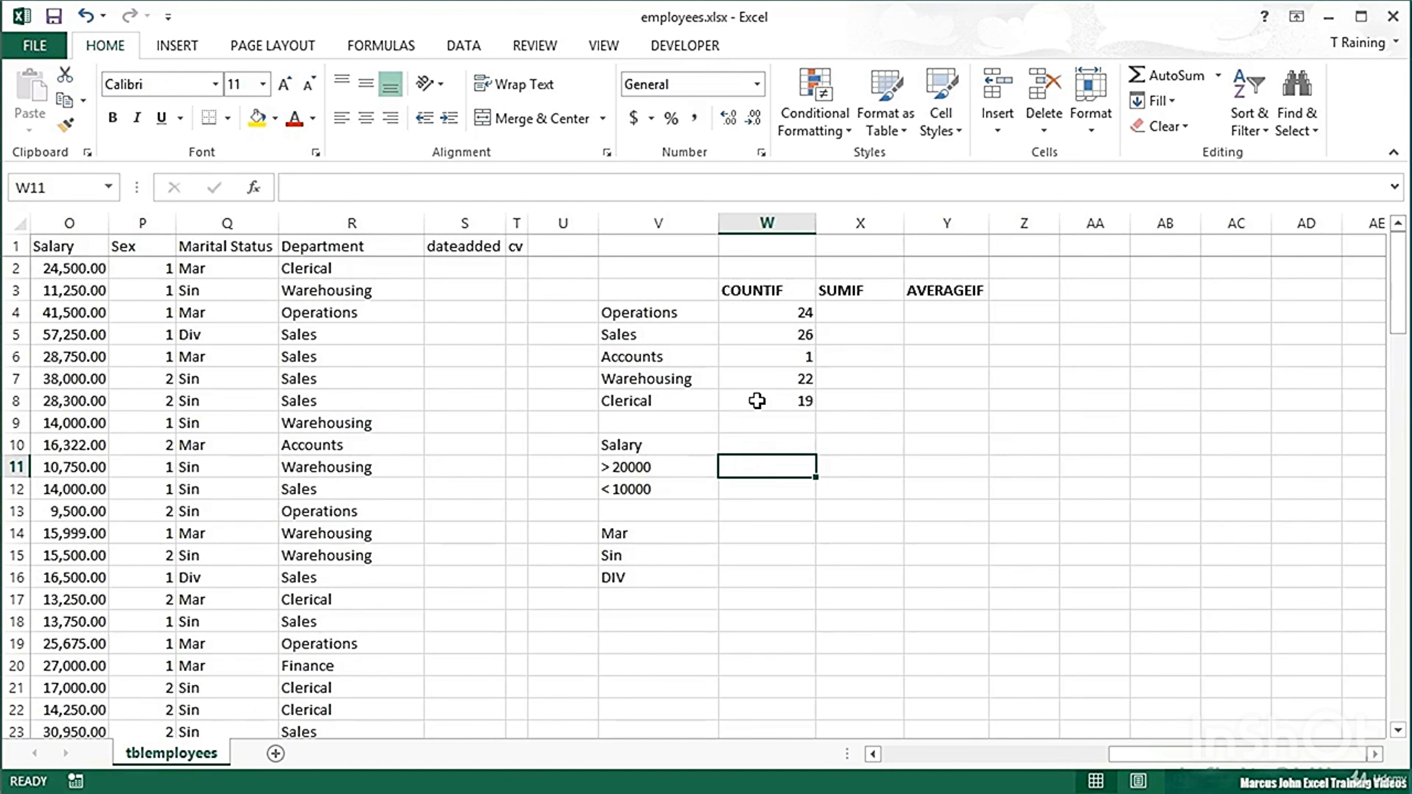
{"action": "type", "text": "=countif"}
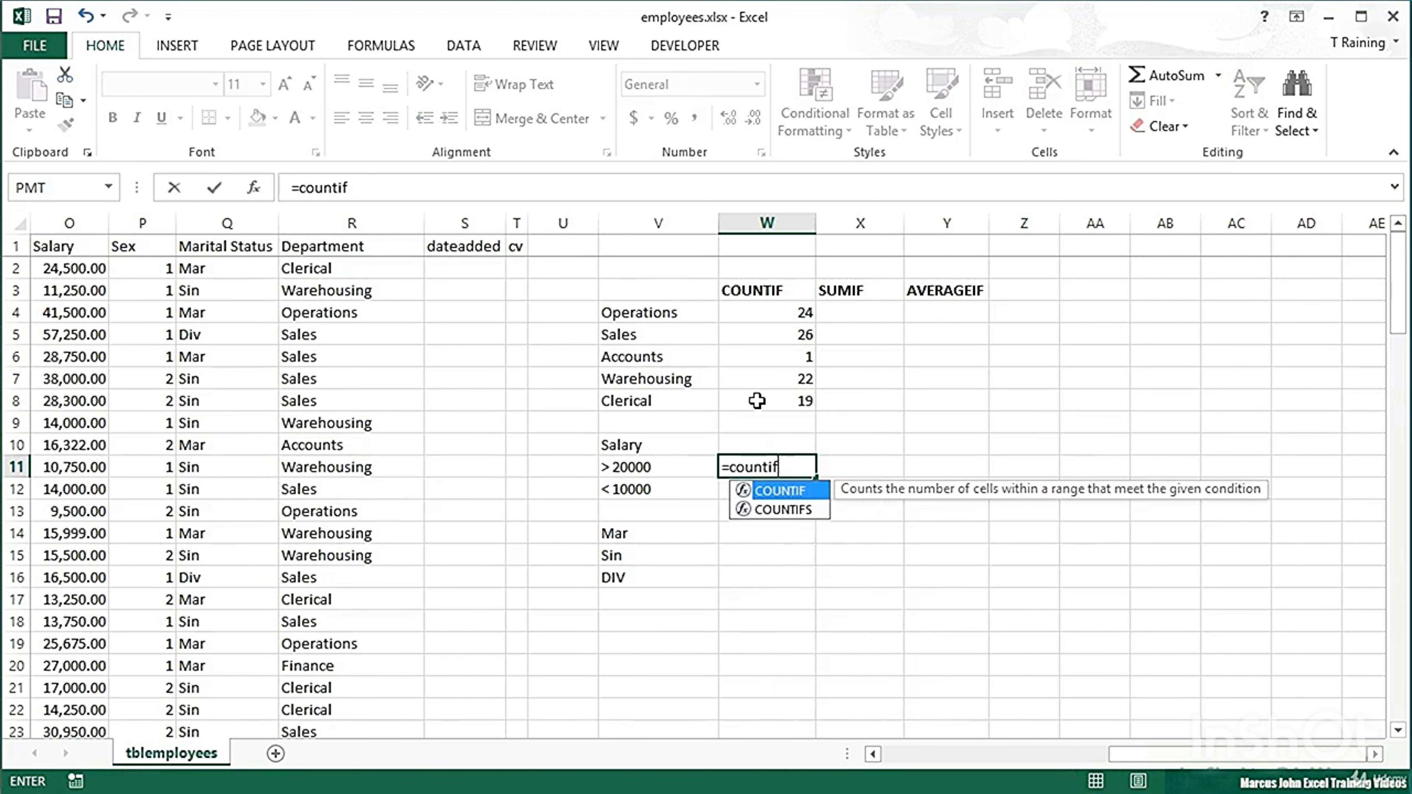
{"action": "type", "text": "("}
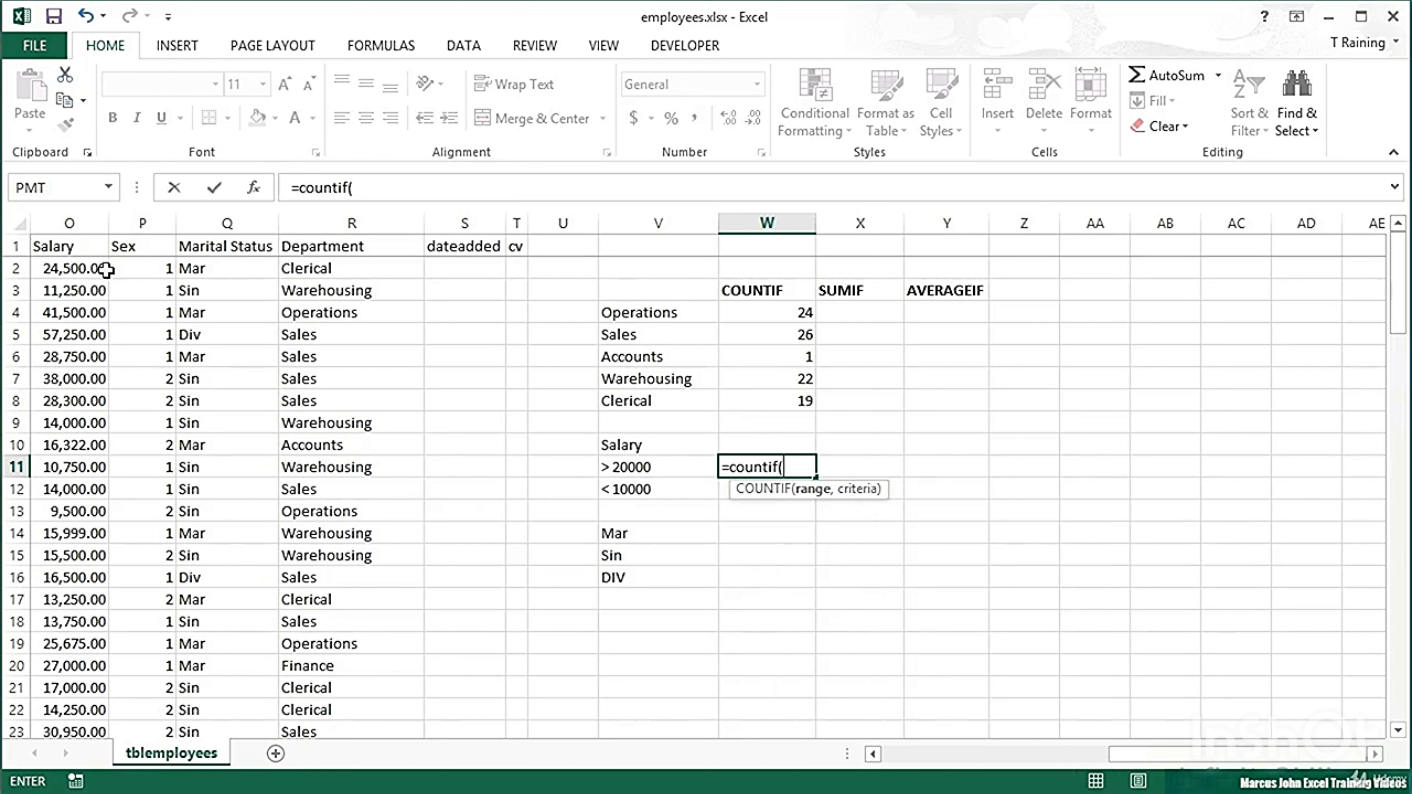
{"action": "left_click", "coordinate": [78, 219]}
{"action": "type", "text": ","}
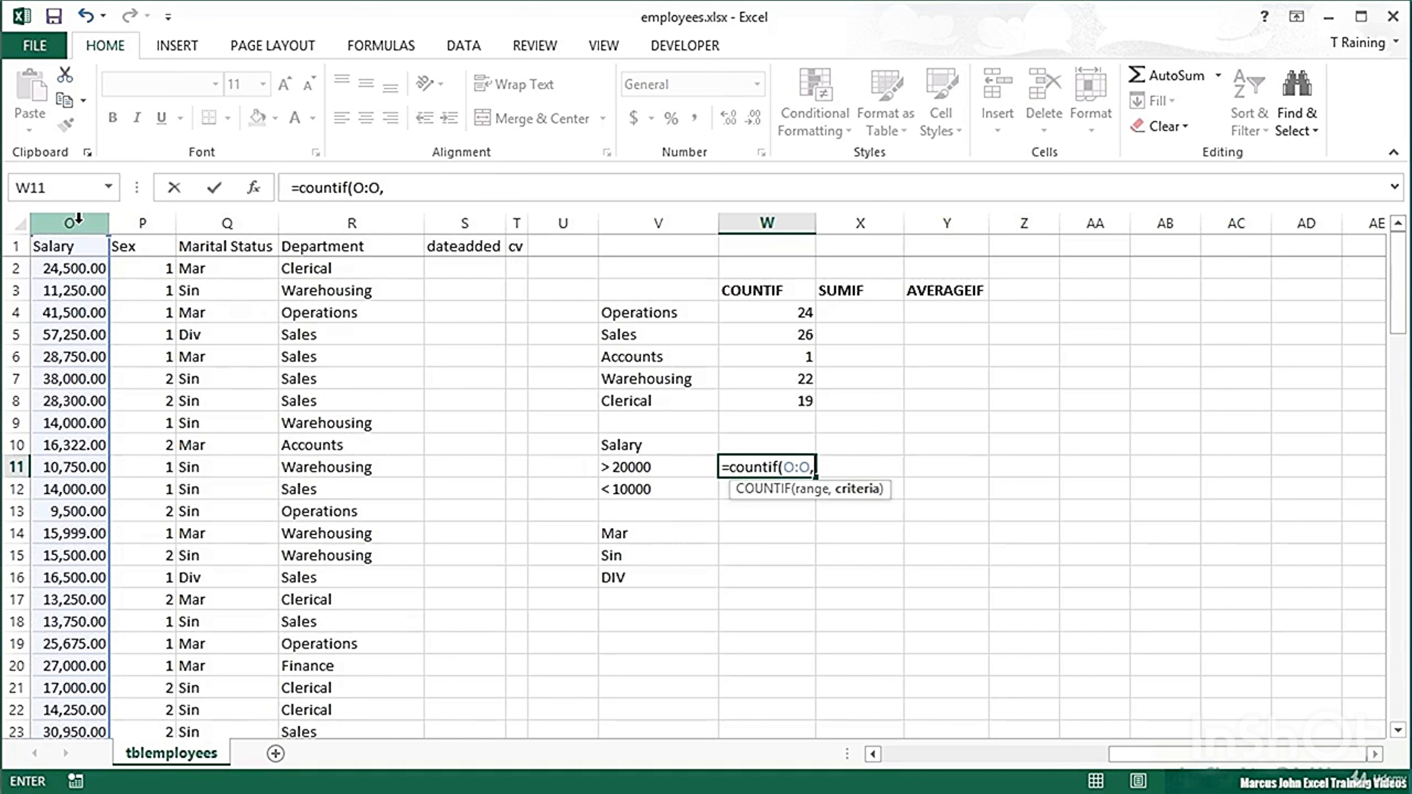
{"action": "type", "text": "\""}
{"action": "type", "text": ">"}
{"action": "key", "text": "BackSpace"}
{"action": "type", "text": ">20000"}
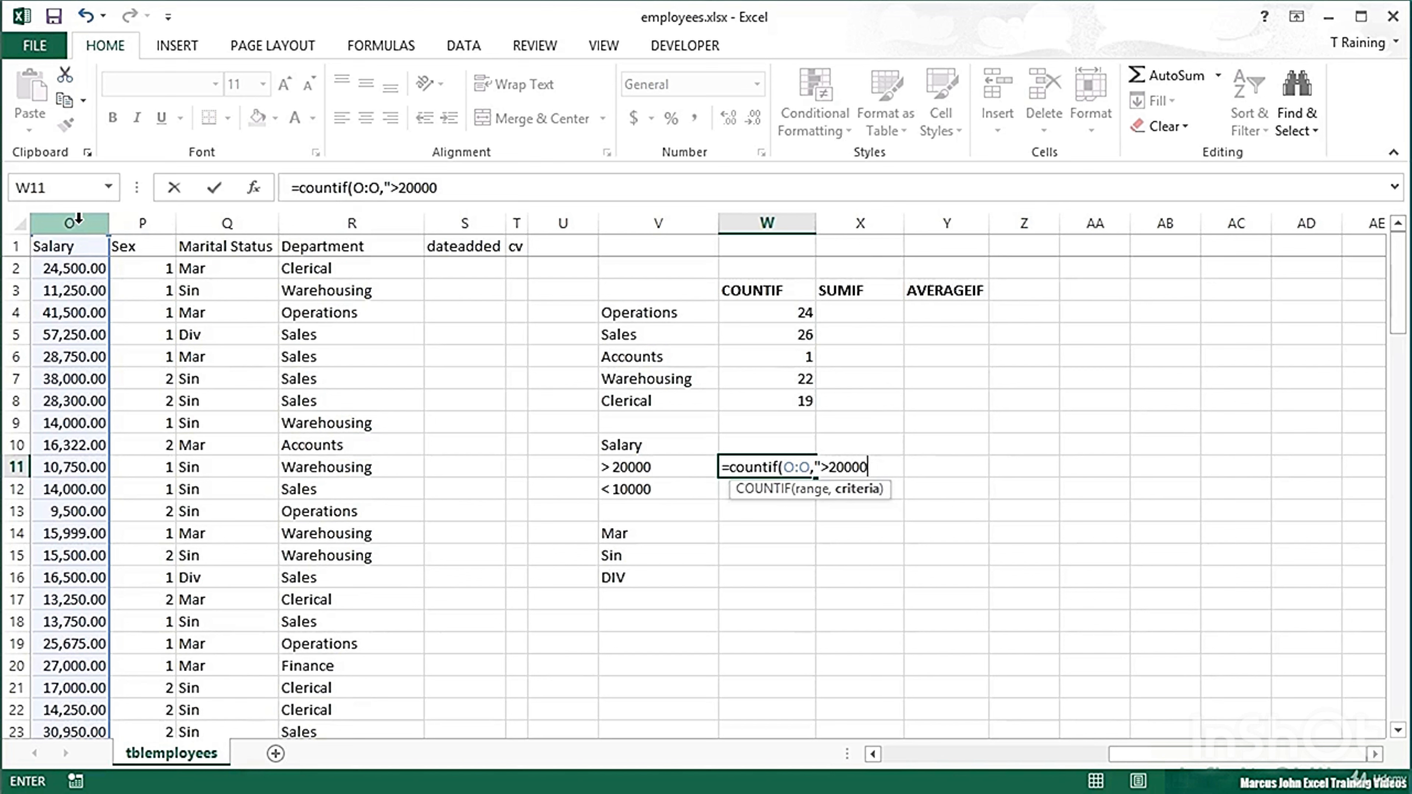
{"action": "type", "text": "\")"}
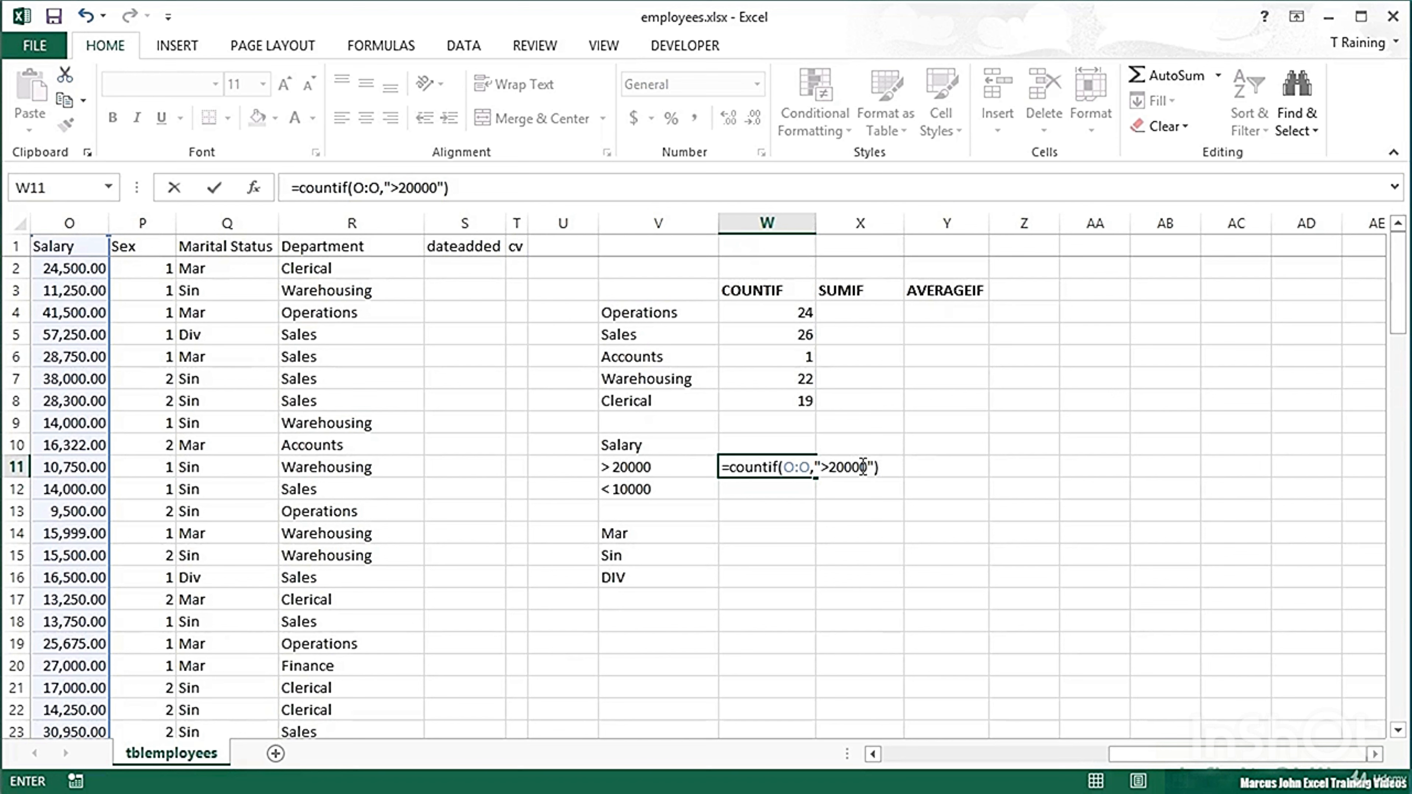
{"action": "key", "text": "Return"}
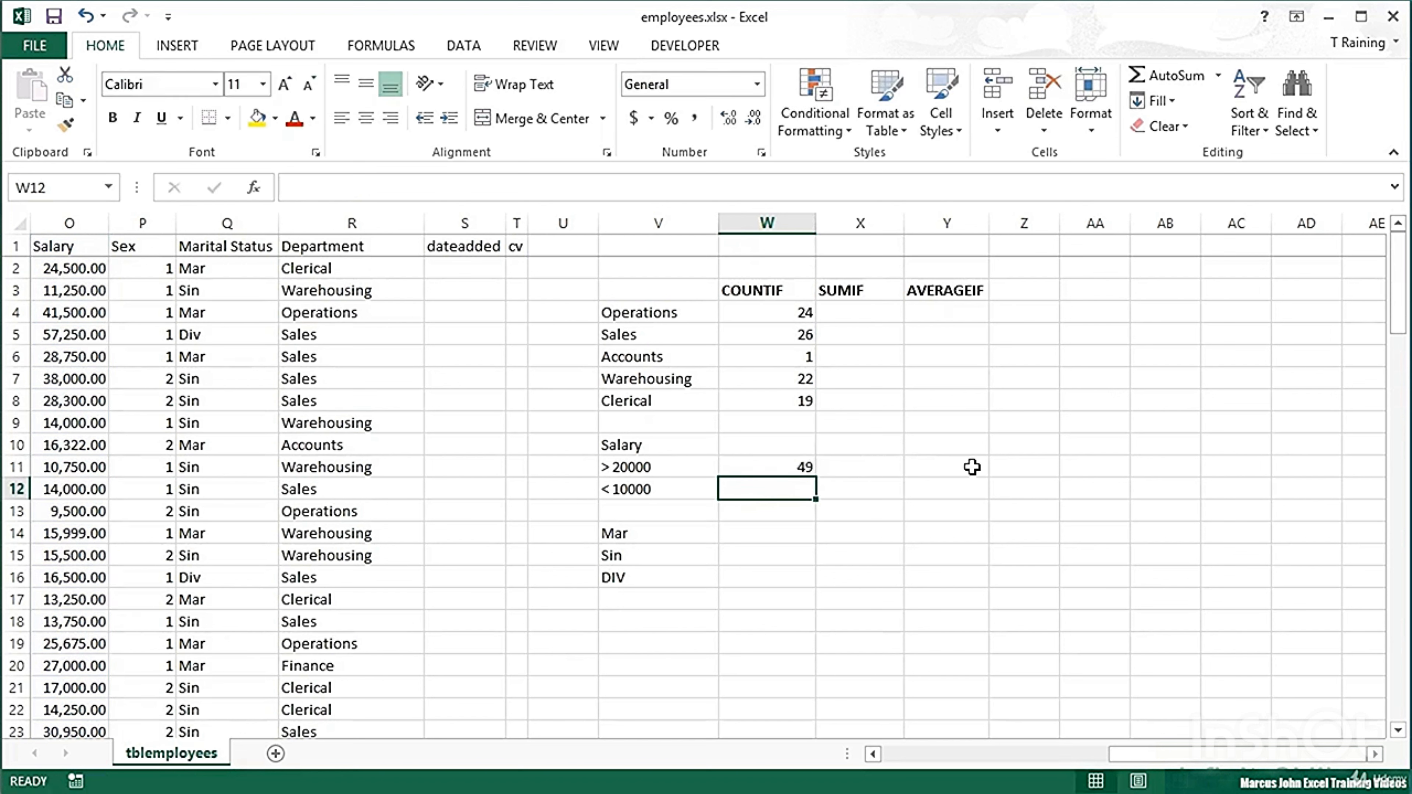
Copy the salary COUNTIF formula down to W12 and change the copy's criterion to "<10000"
{"action": "key", "text": "Up"}
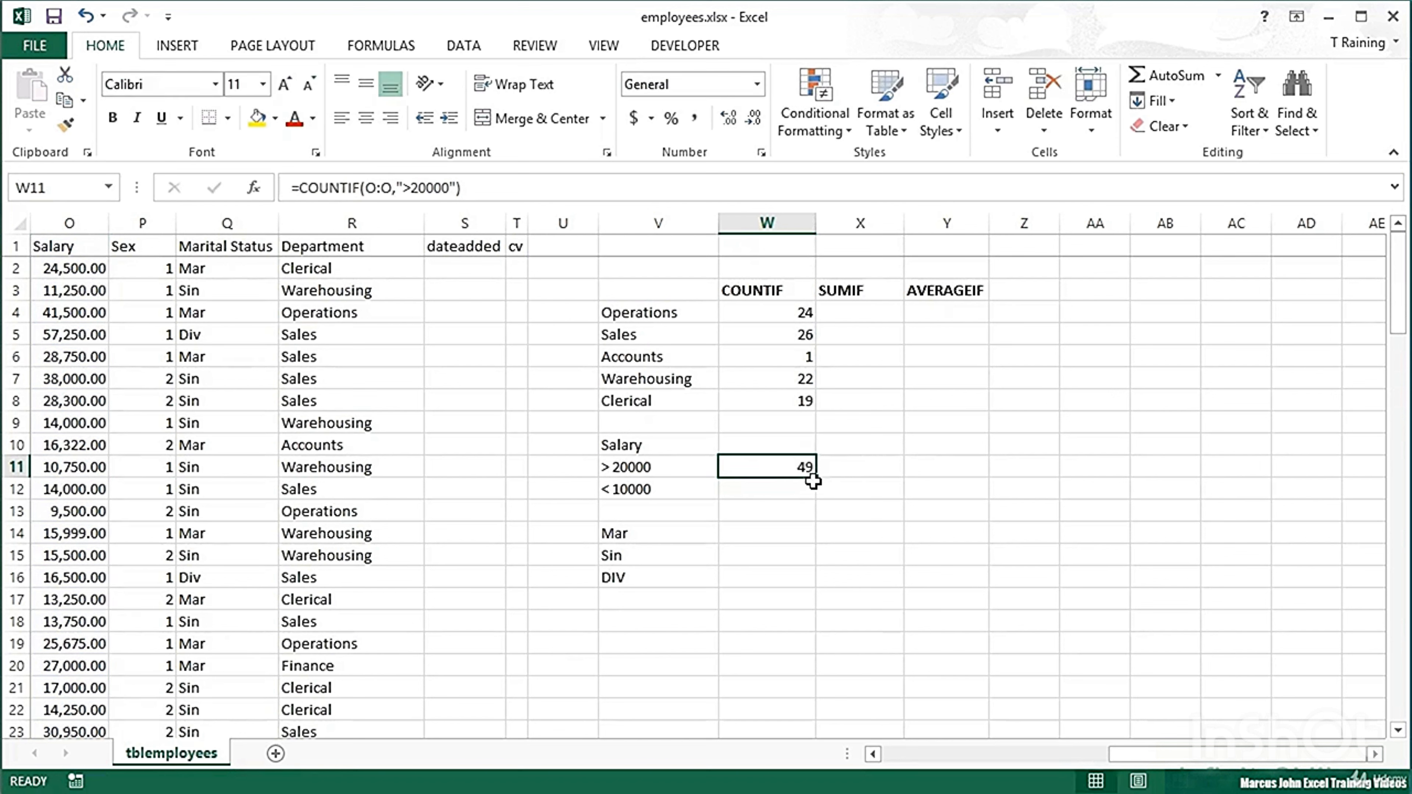
{"action": "left_click_drag", "start_coordinate": [815, 476], "coordinate": [812, 492]}
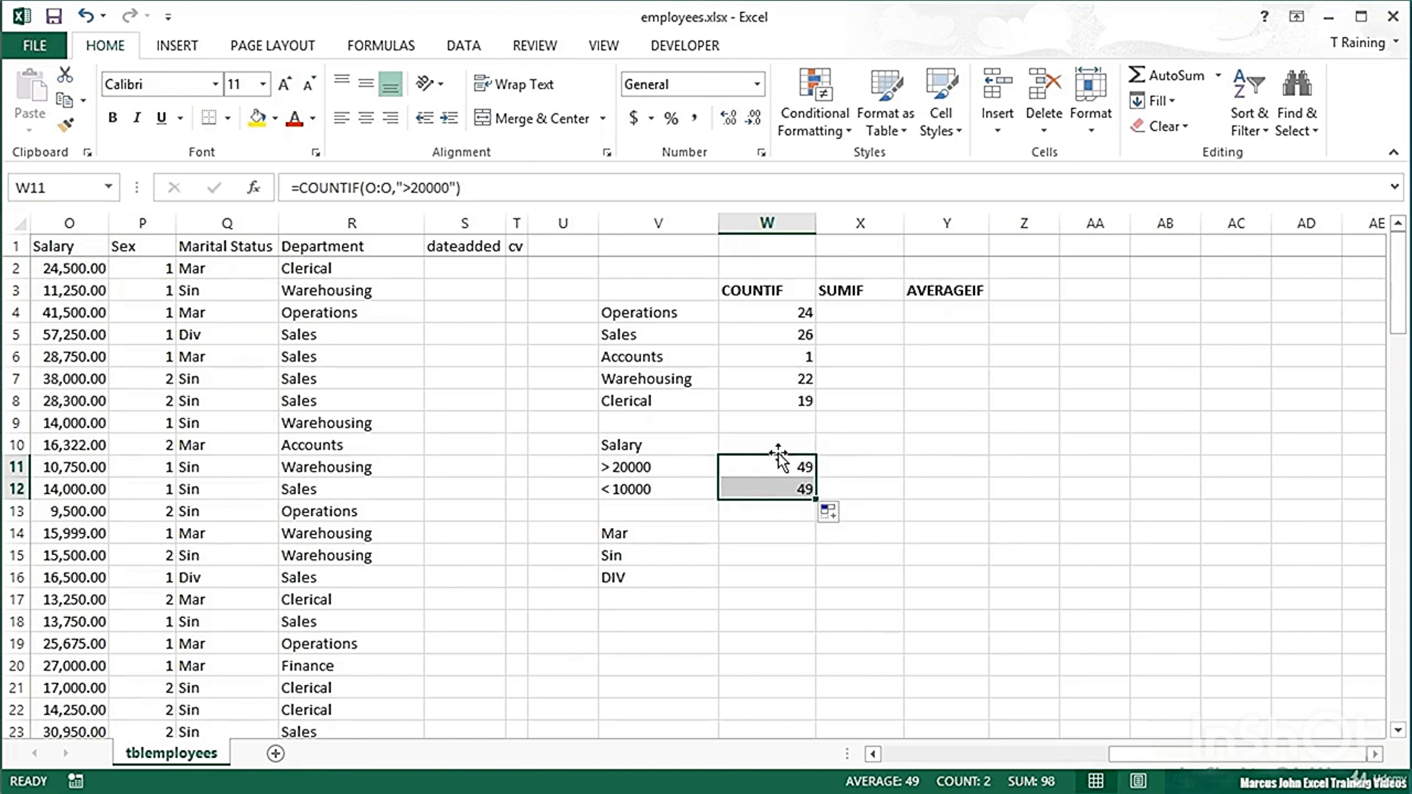
{"action": "left_click", "coordinate": [785, 487]}
{"action": "double_click", "coordinate": [800, 488]}
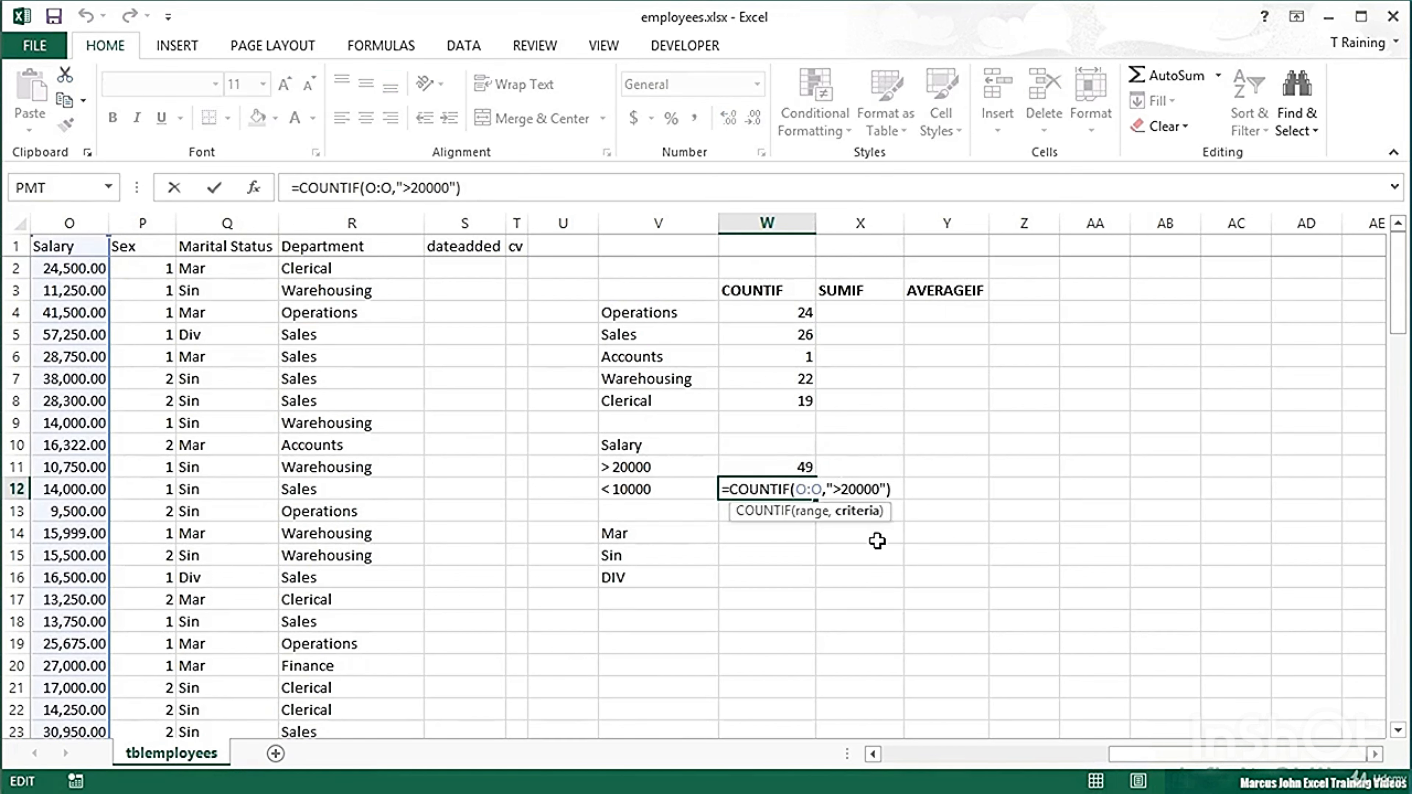
{"action": "key", "text": "BackSpace"}
{"action": "key", "text": "Delete"}
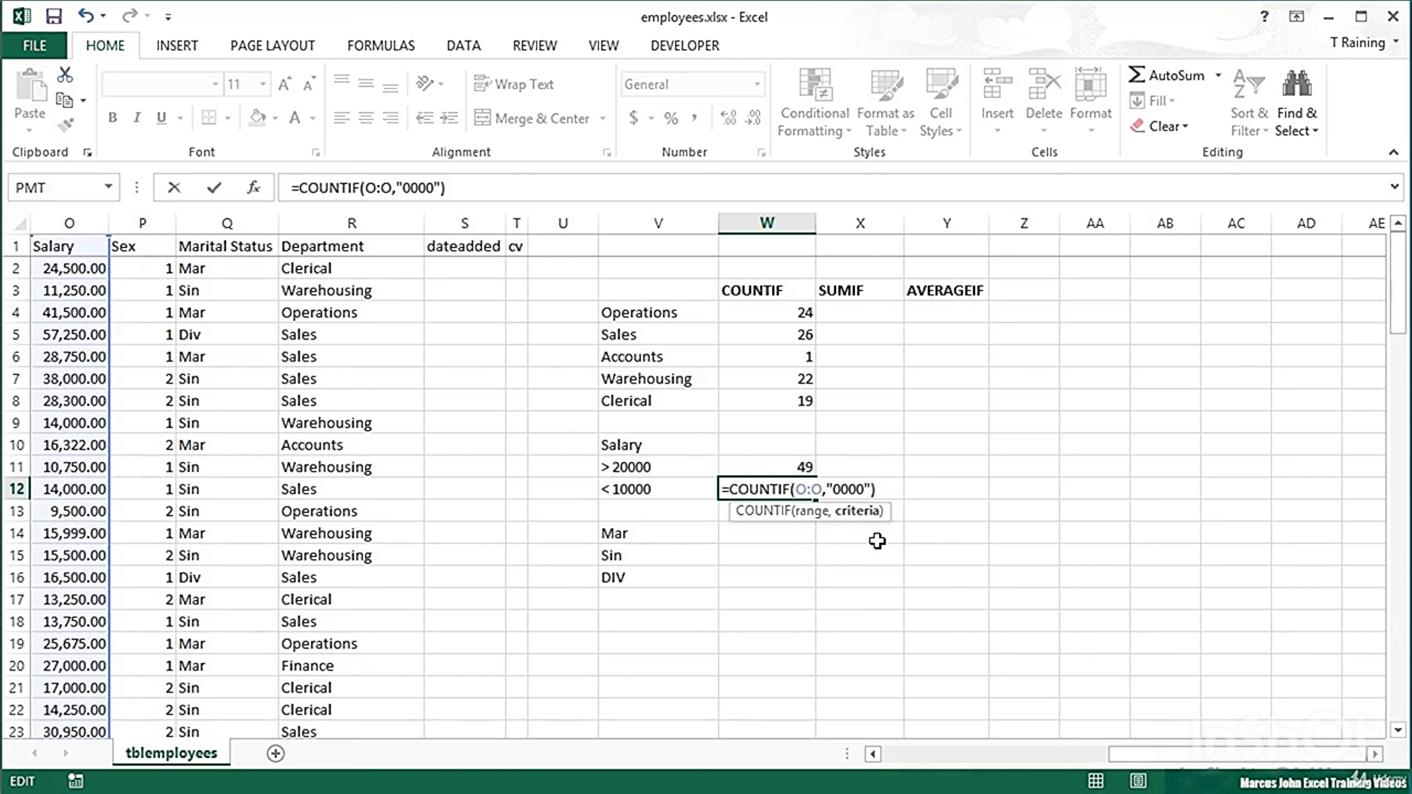
{"action": "type", "text": "<1"}
{"action": "key", "text": "Return"}
{"action": "key", "text": "Up"}
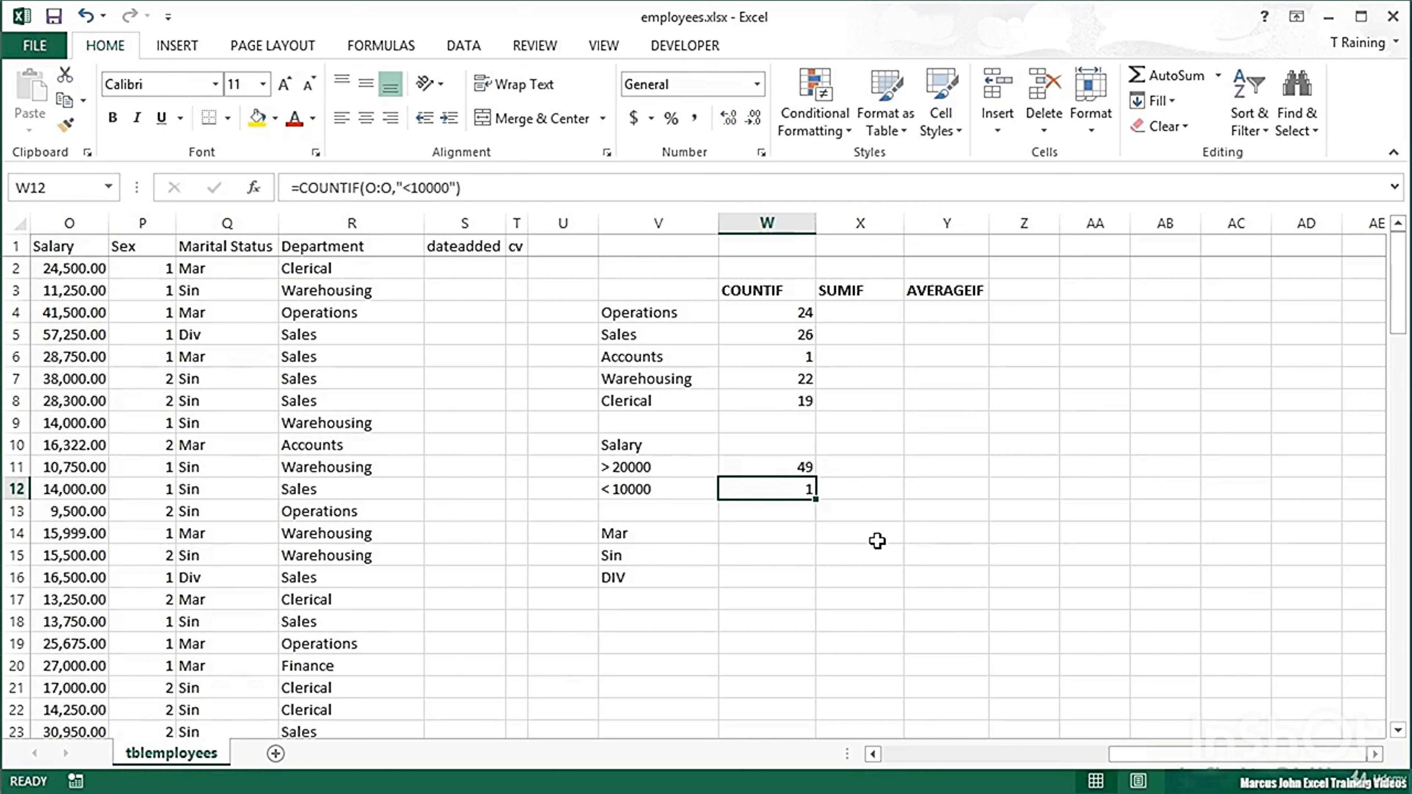
Review the range and criterion of the COUNTIF formula in W11
{"action": "double_click", "coordinate": [807, 466]}
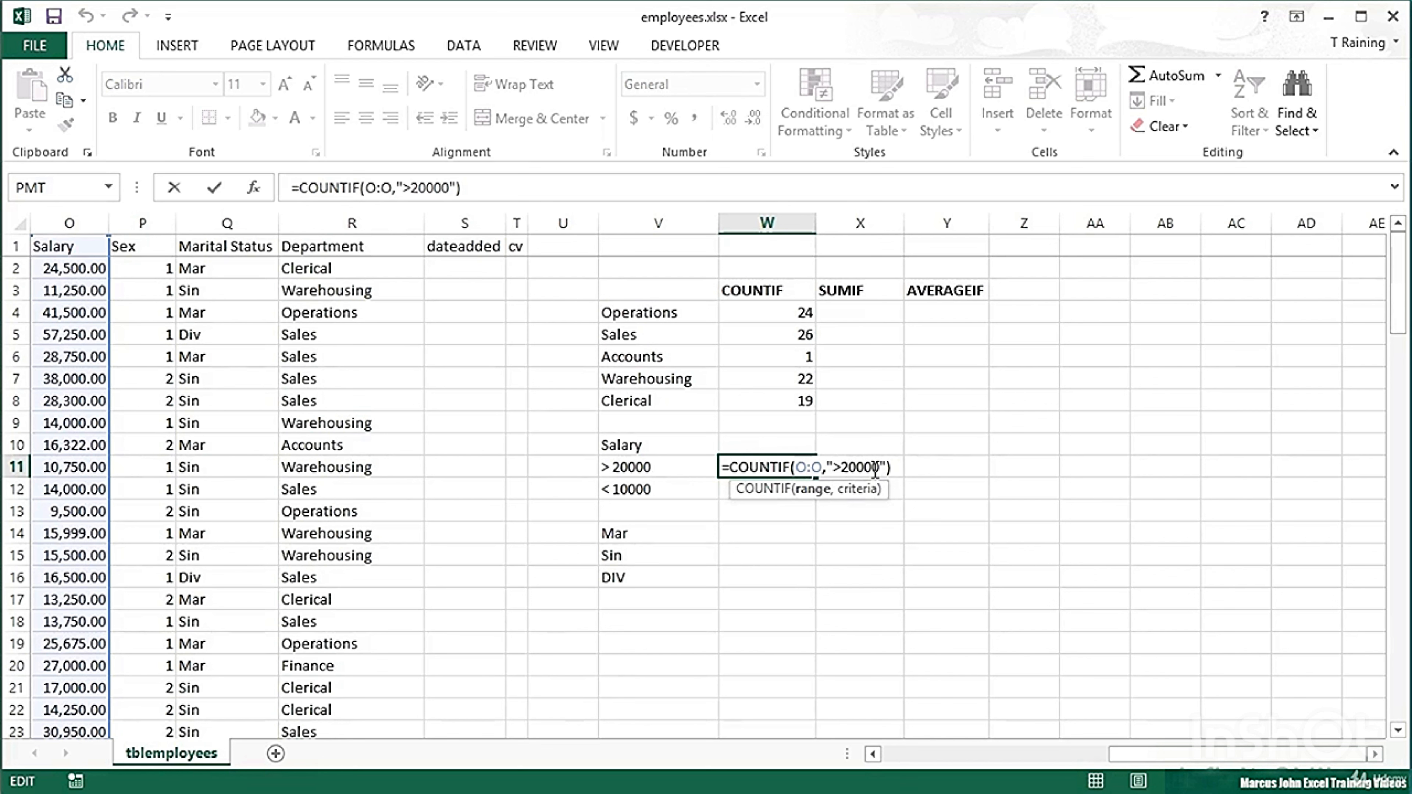
{"action": "key", "text": "Return"}
Enter a COUNTIF formula in W14 that counts the Marital Status entries in column Q:Q matching the criterion in V14
{"action": "key", "text": "Return"}
{"action": "key", "text": "Return"}
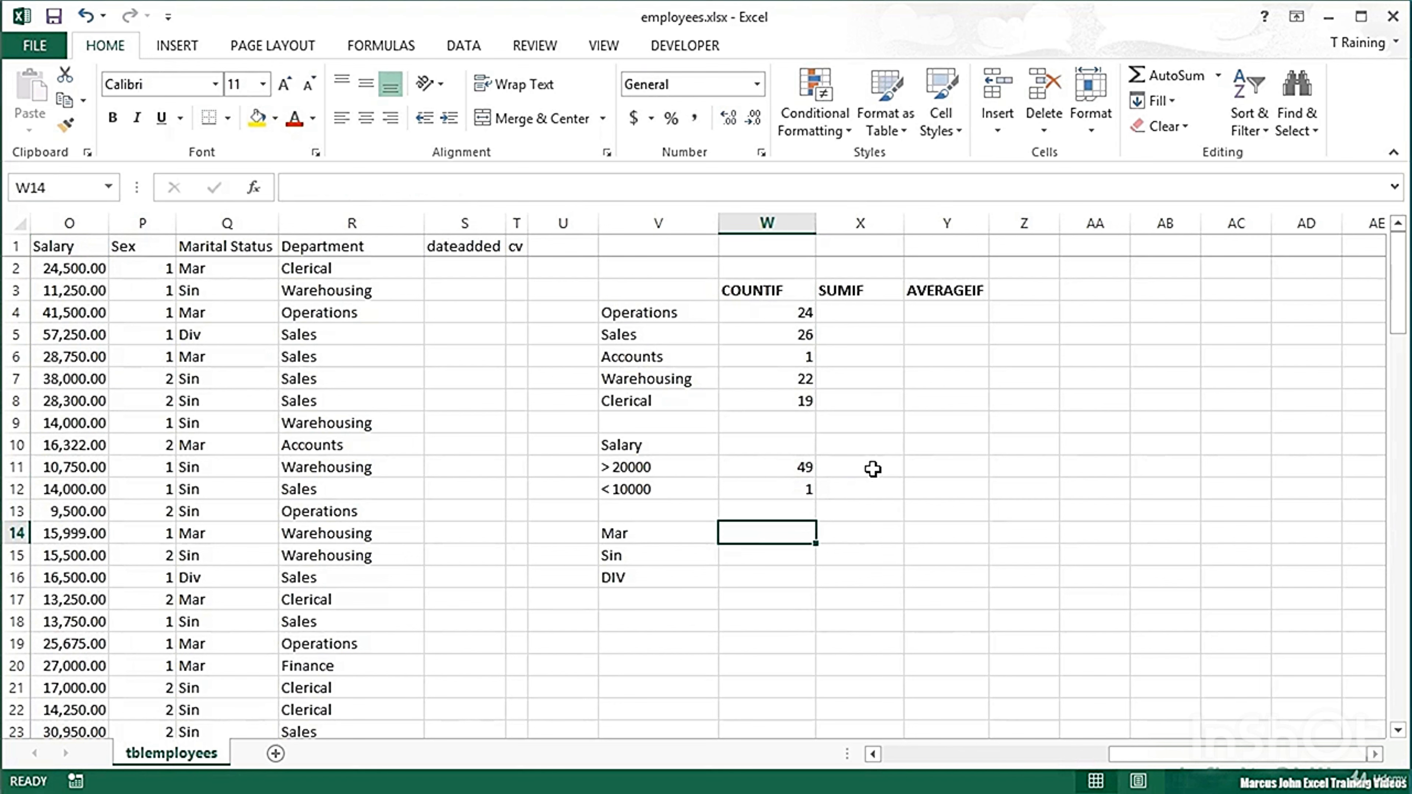
{"action": "type", "text": "=coun"}
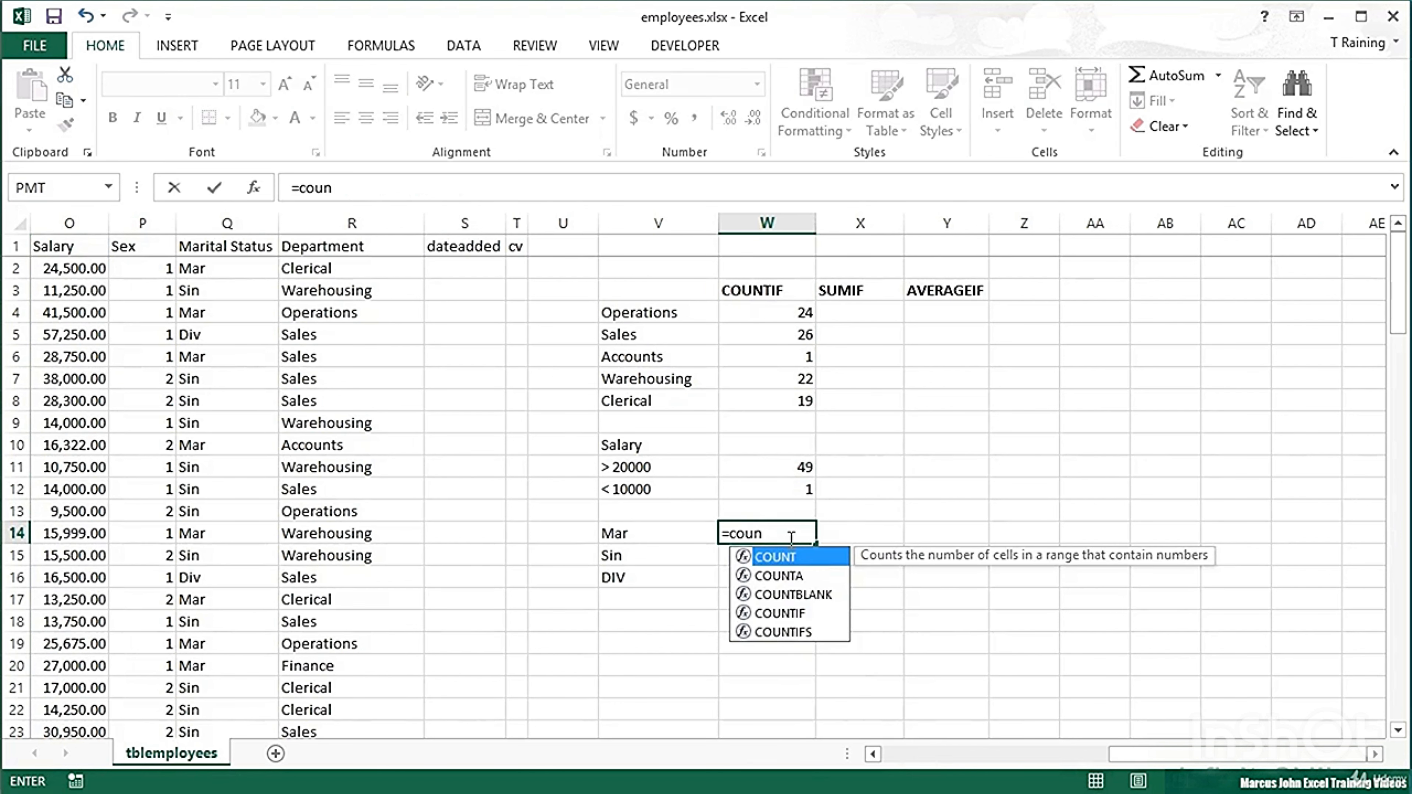
{"action": "key", "text": "Down"}
{"action": "key", "text": "Down"}
{"action": "key", "text": "Down"}
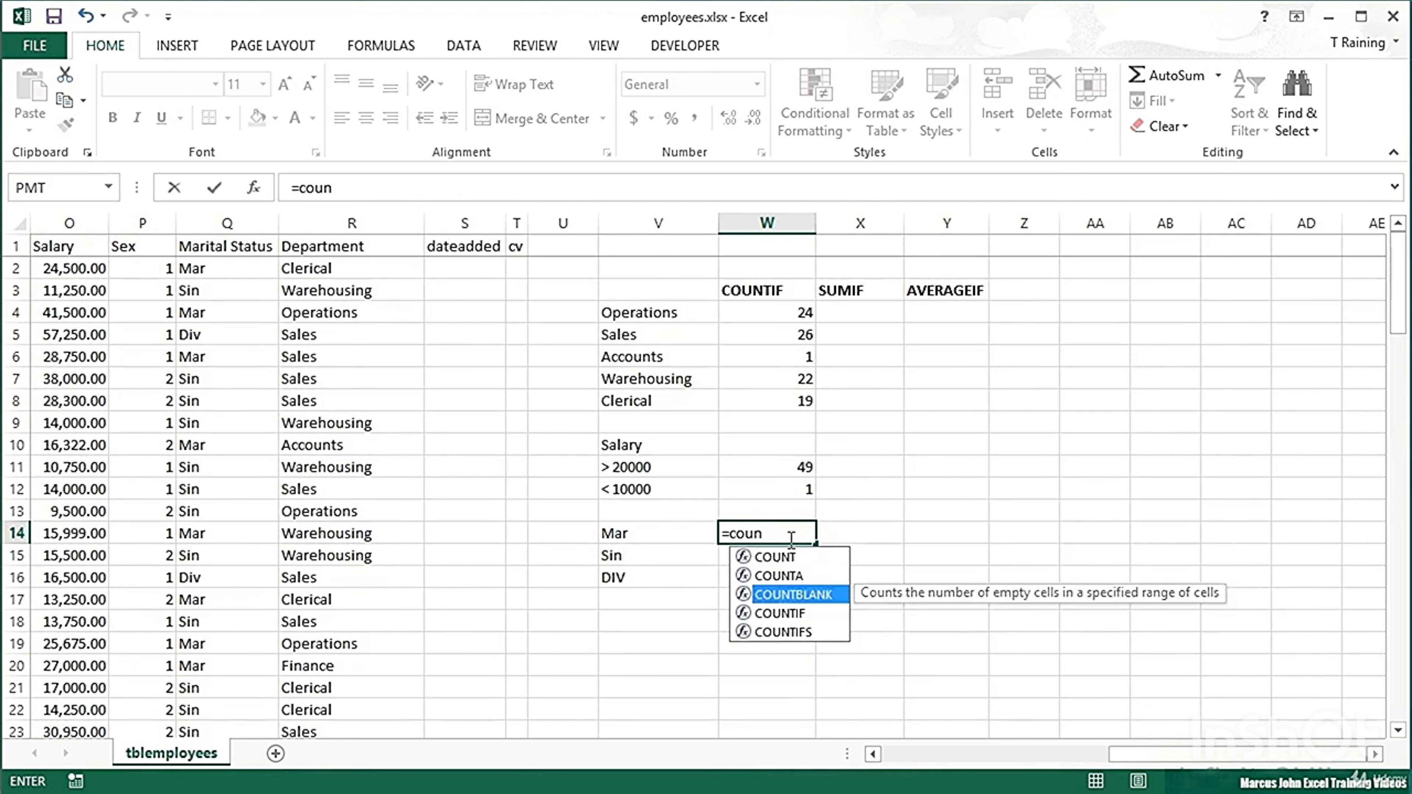
{"action": "key", "text": "Tab"}
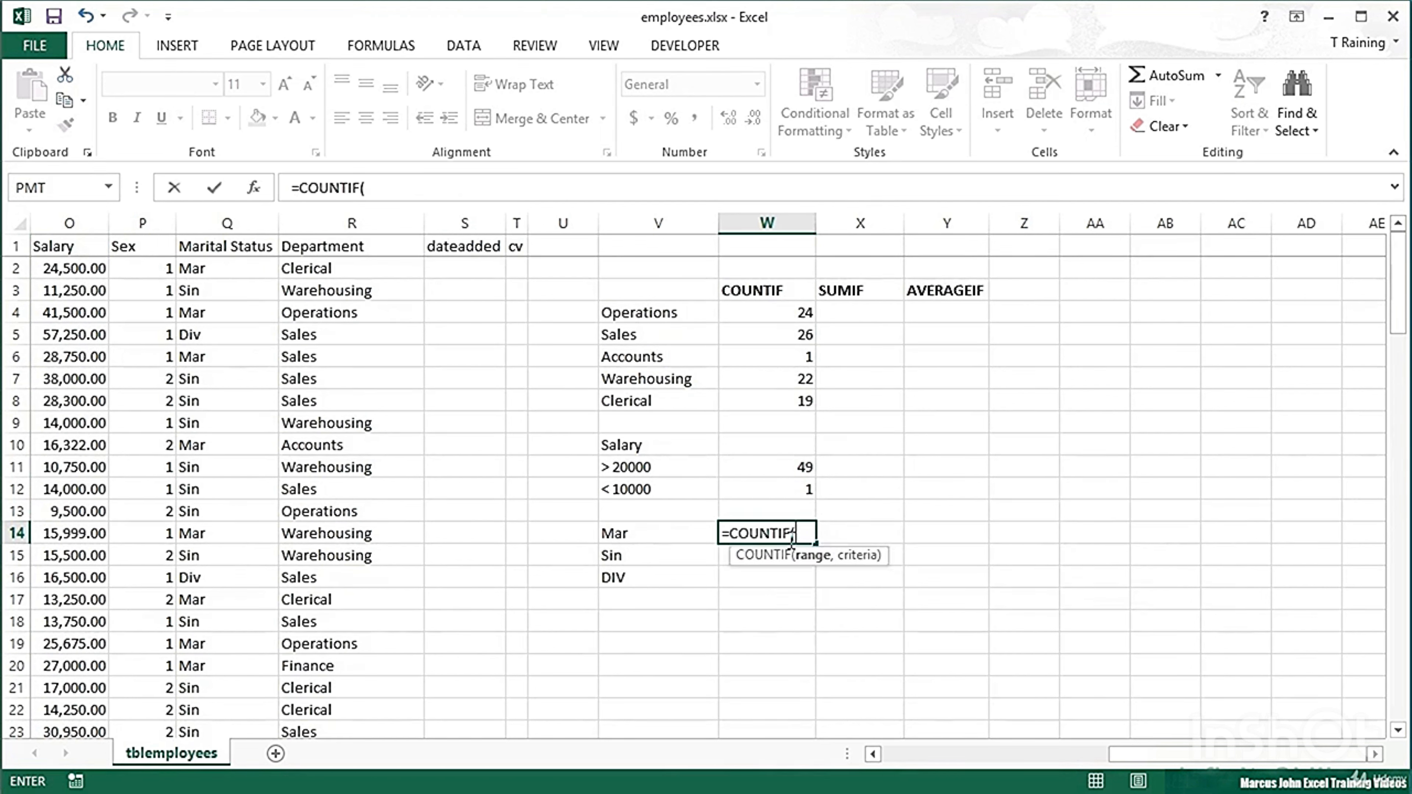
{"action": "type", "text": "("}
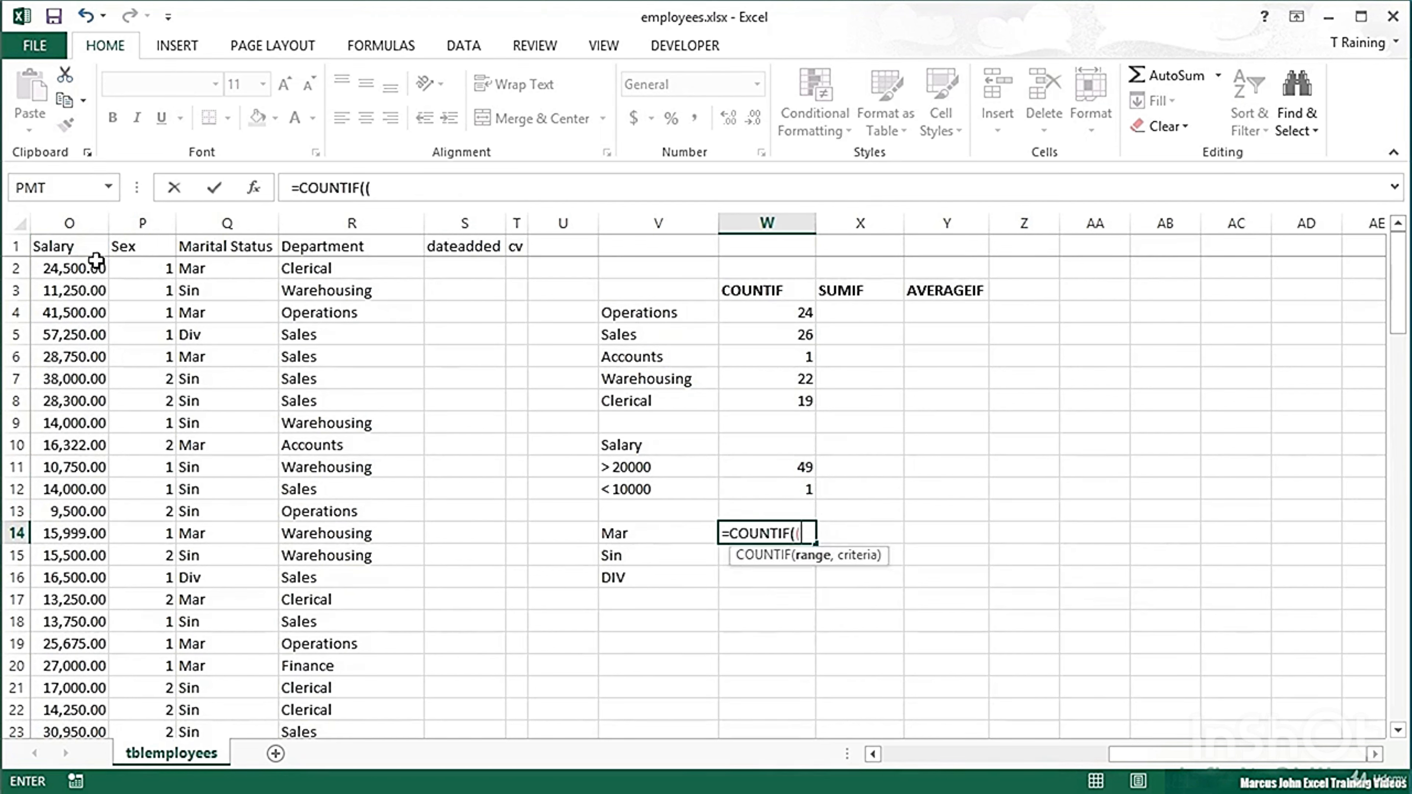
{"action": "left_click", "coordinate": [229, 222]}
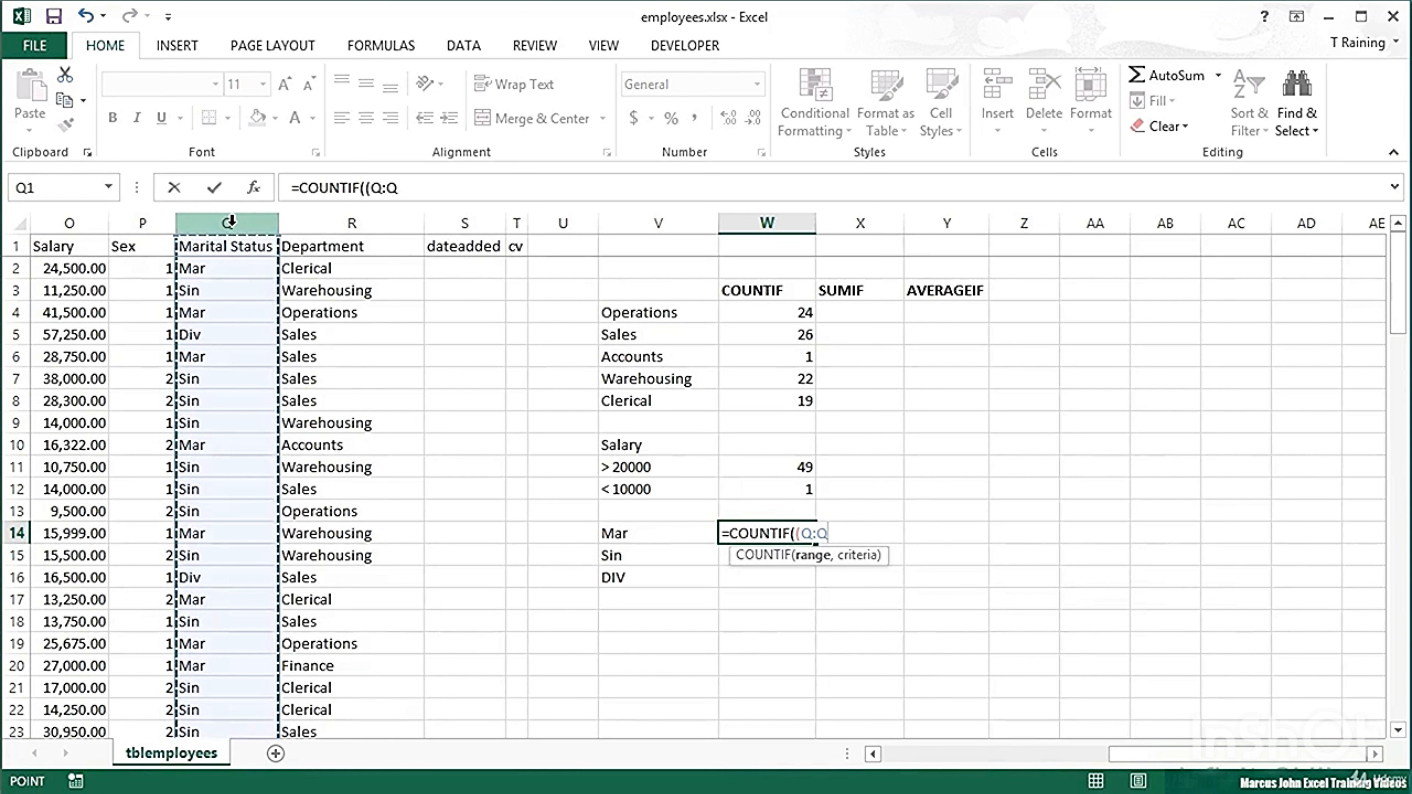
{"action": "type", "text": ","}
{"action": "left_click", "coordinate": [633, 534]}
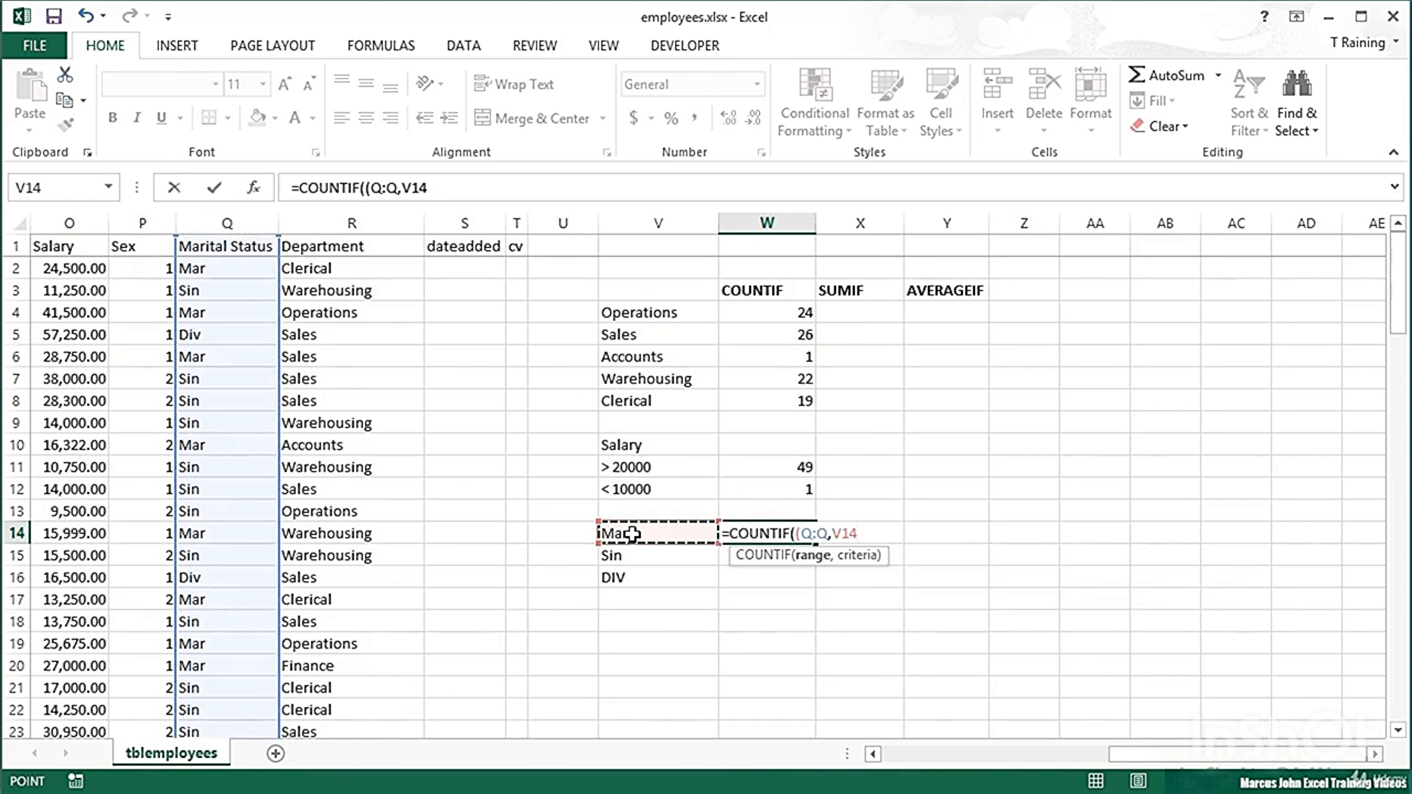
{"action": "key", "text": "Return"}
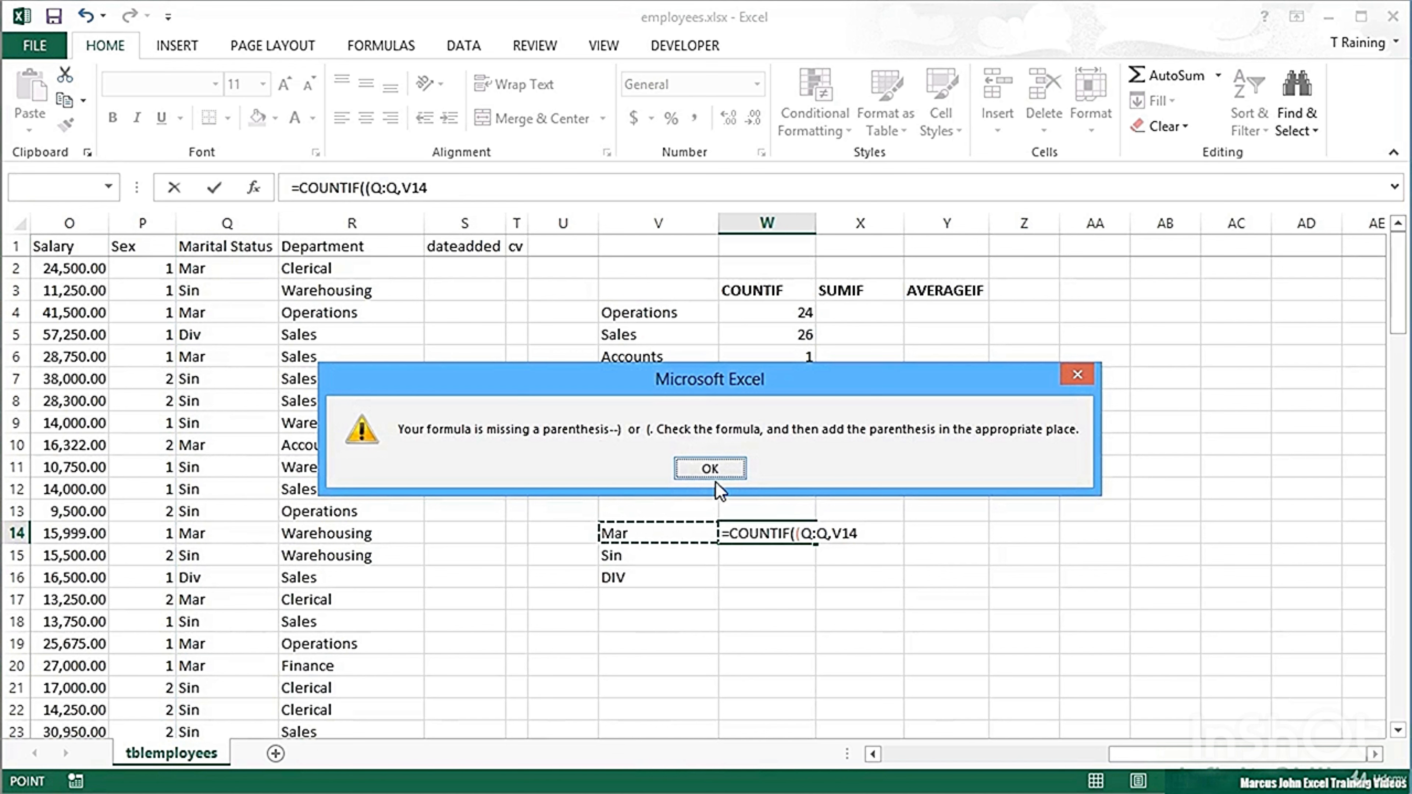
Remove the extra opening parenthesis from the COUNTIF formula in W14 and commit it
{"action": "left_click", "coordinate": [712, 470]}
{"action": "left_click", "coordinate": [795, 532]}
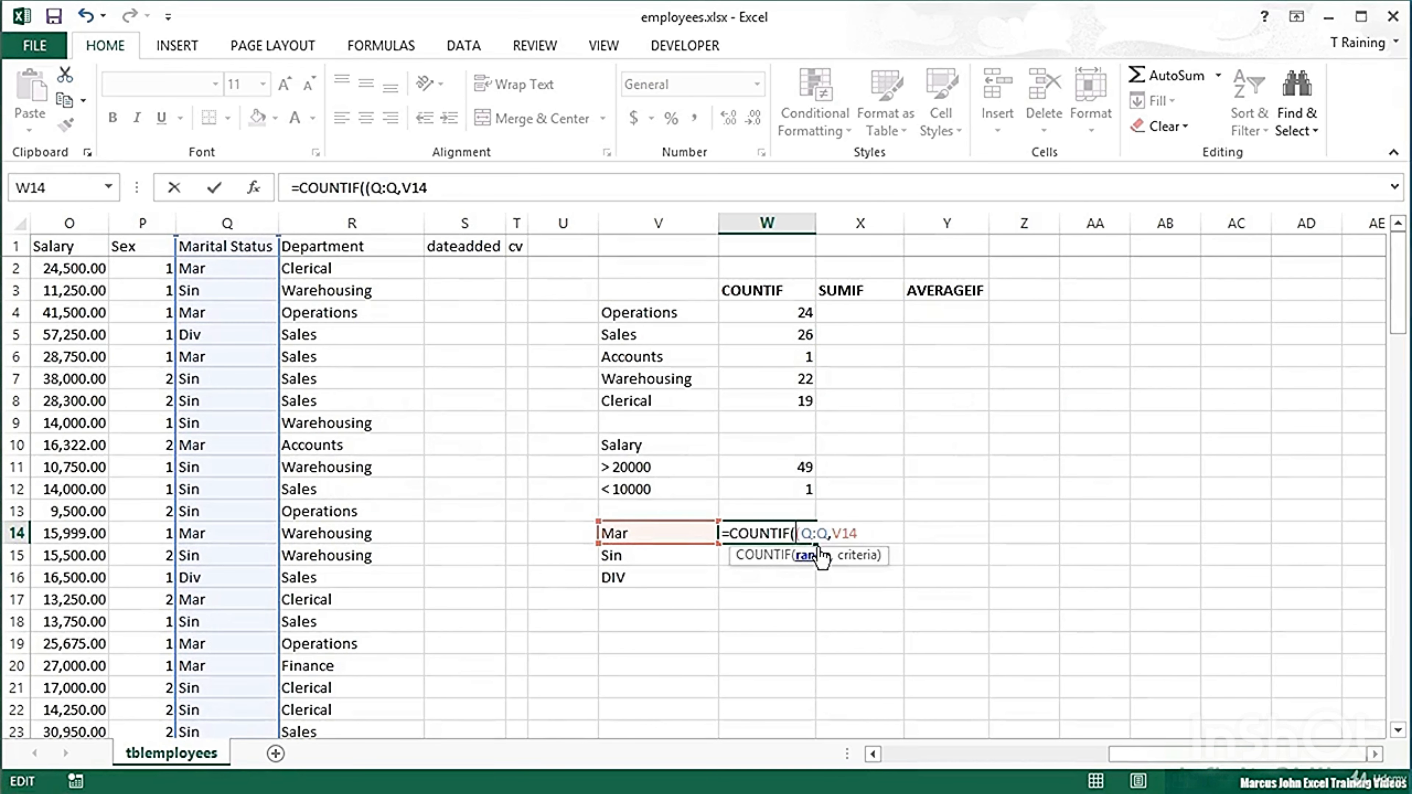
{"action": "key", "text": "BackSpace"}
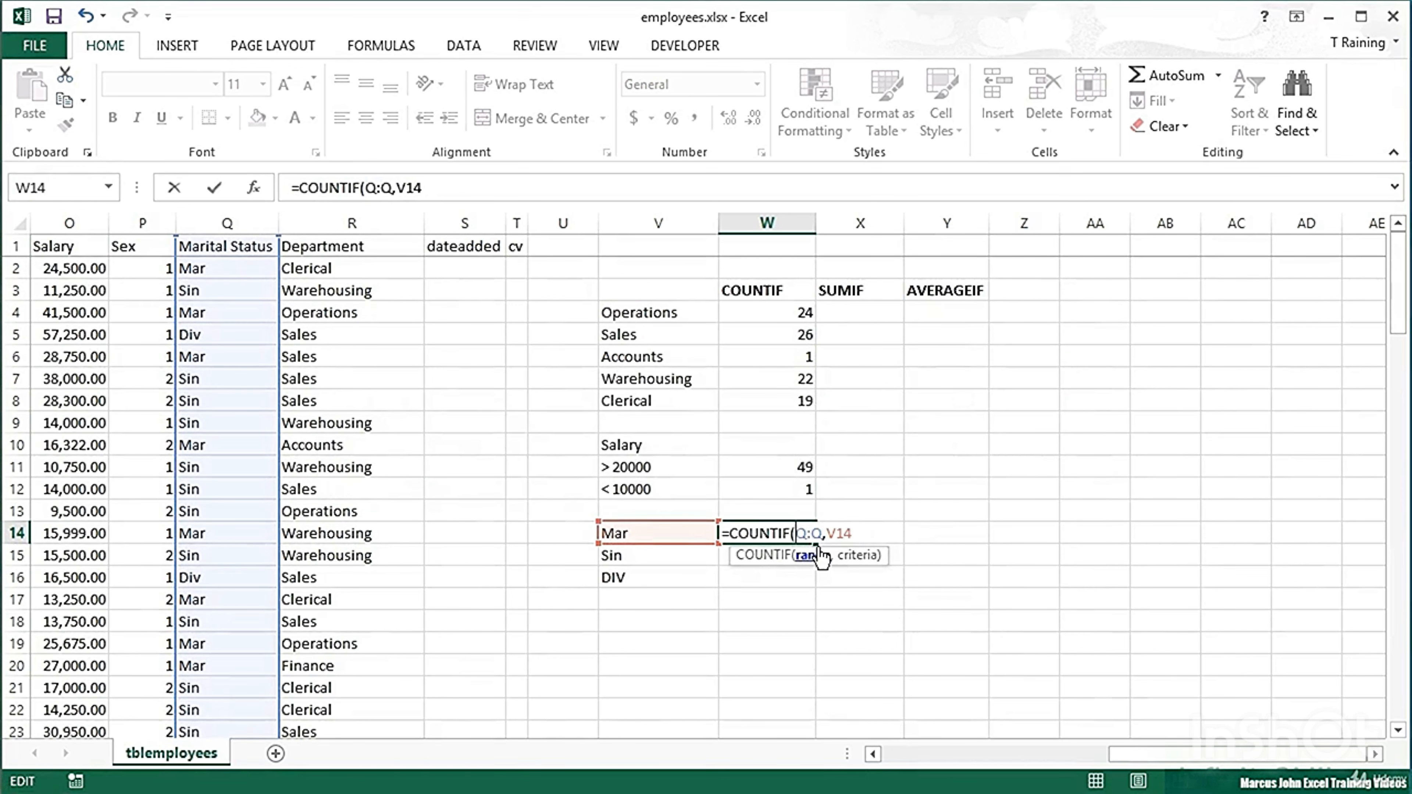
{"action": "left_click", "coordinate": [869, 538]}
{"action": "key", "text": "Return"}
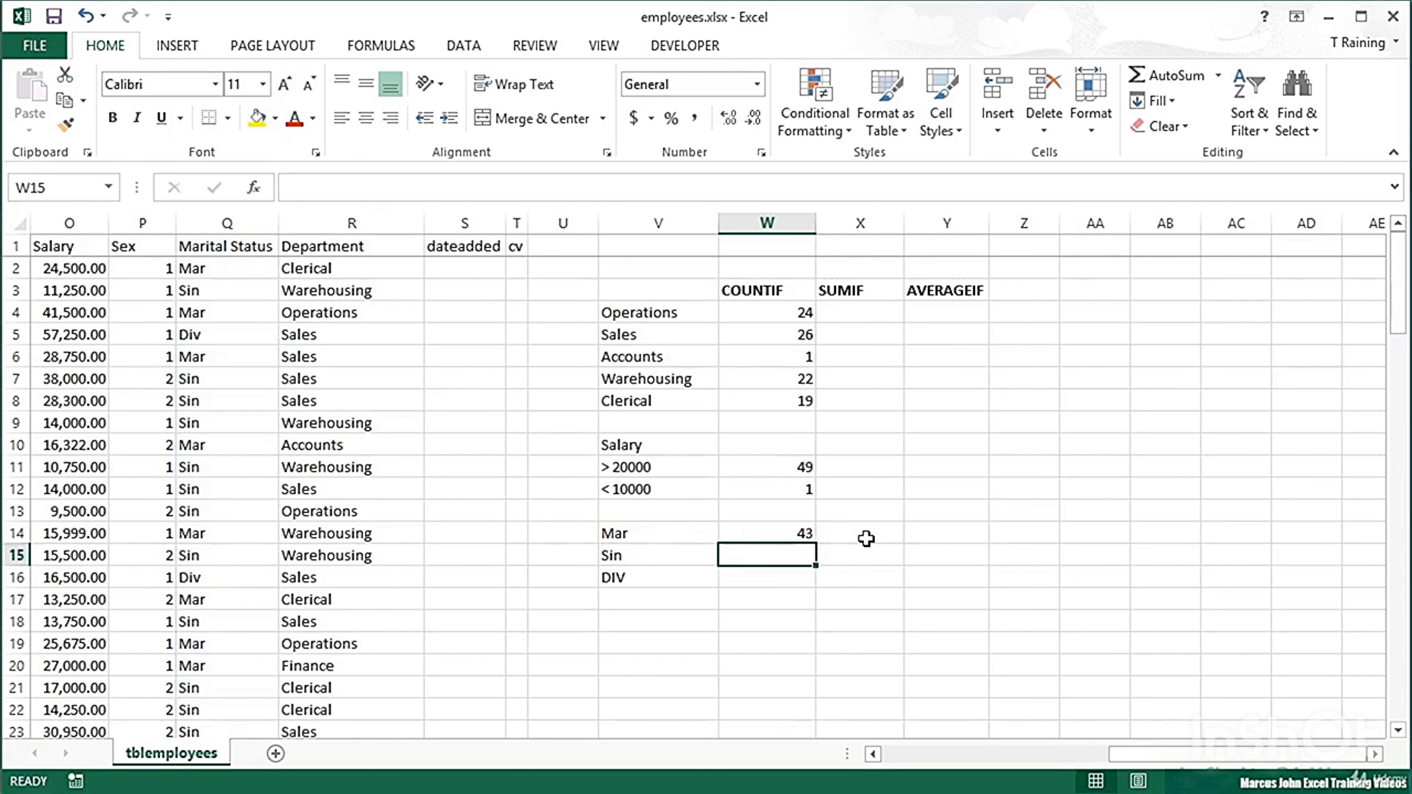
Copy the marital status COUNTIF formula from W14 down to W16 and check the copy beside DIV
{"action": "key", "text": "Up"}
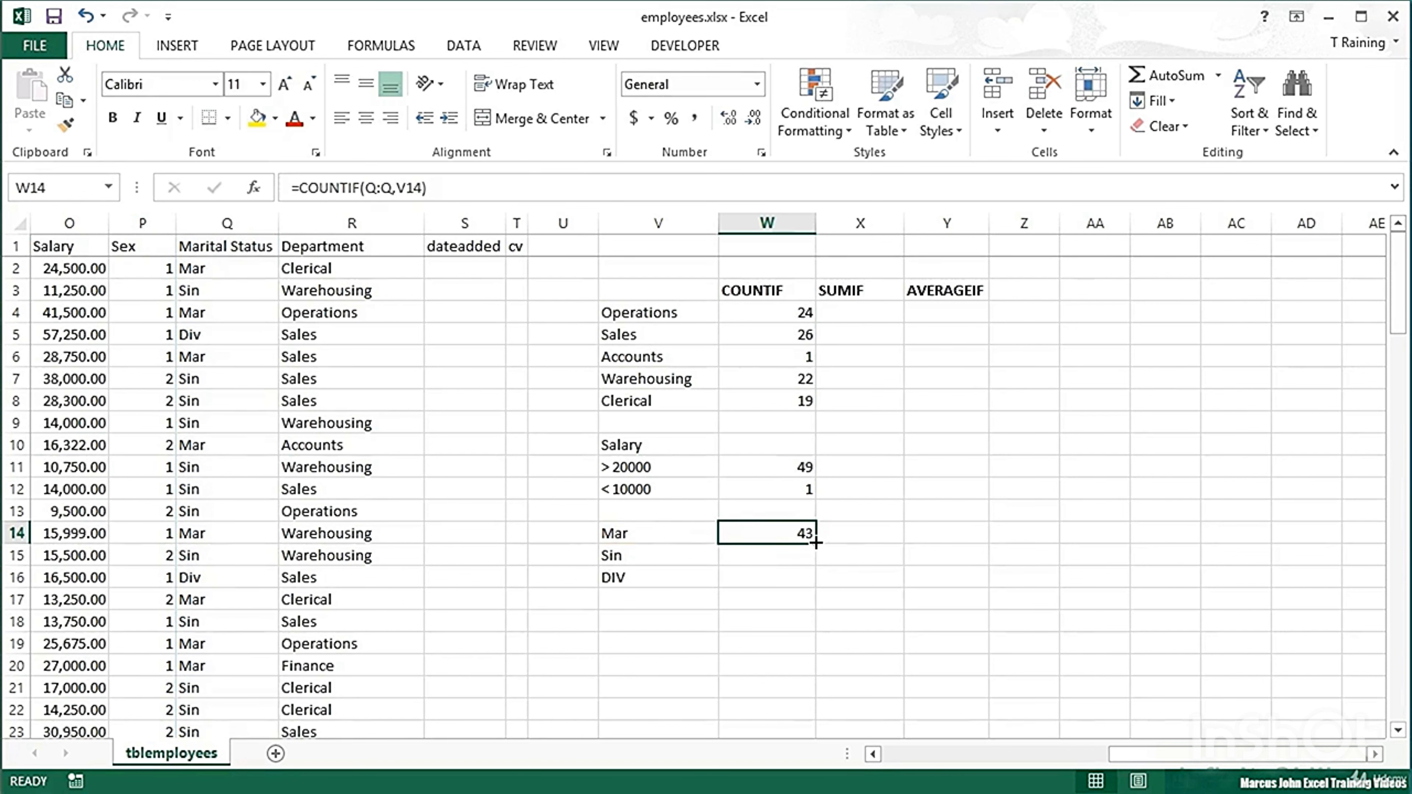
{"action": "left_click_drag", "start_coordinate": [815, 542], "coordinate": [815, 588]}
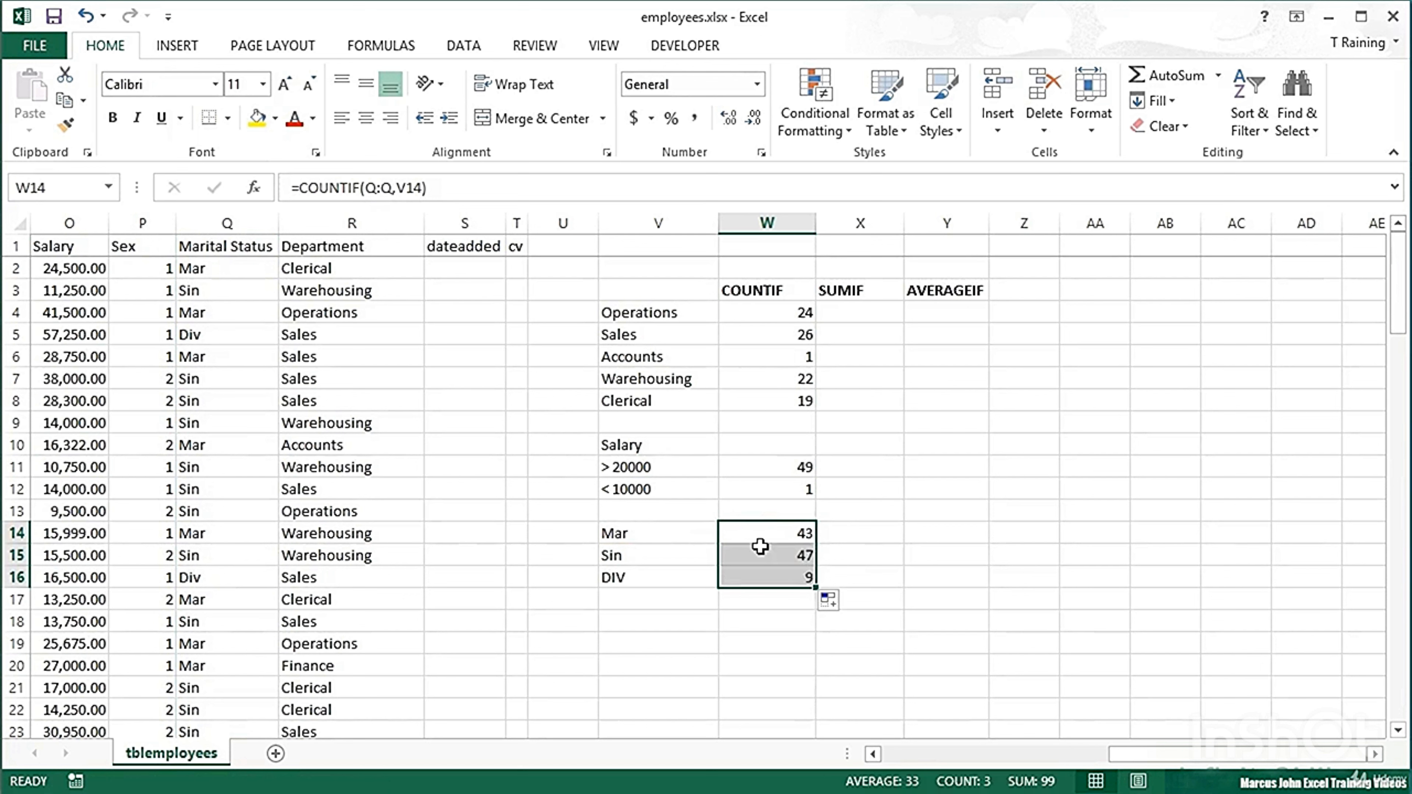
{"action": "left_click", "coordinate": [760, 546]}
{"action": "left_click", "coordinate": [780, 577]}
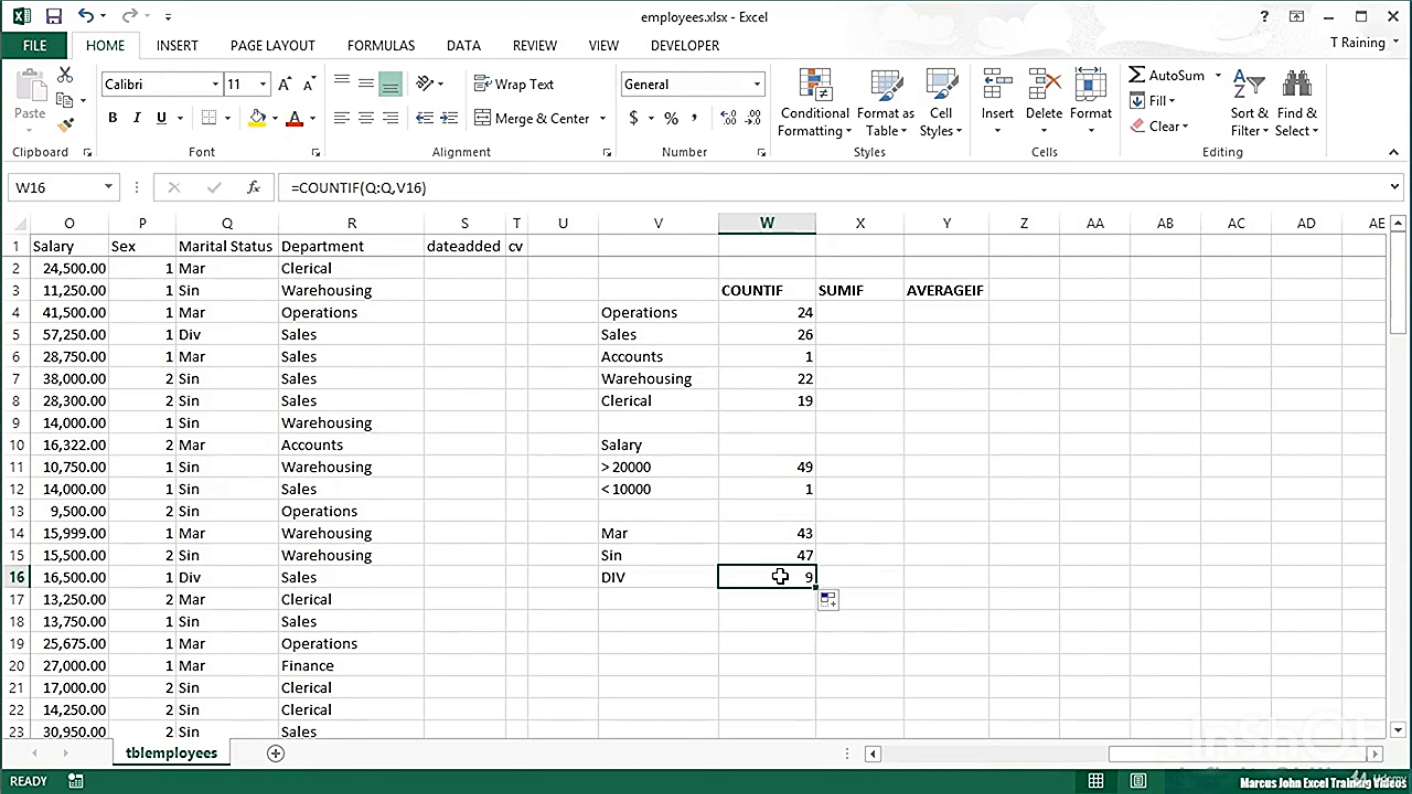
Enter a SUMIF formula in X4 with Department column R:R as range, V4 as criterion and Salary column O:O as sum range
{"action": "left_click", "coordinate": [869, 313]}
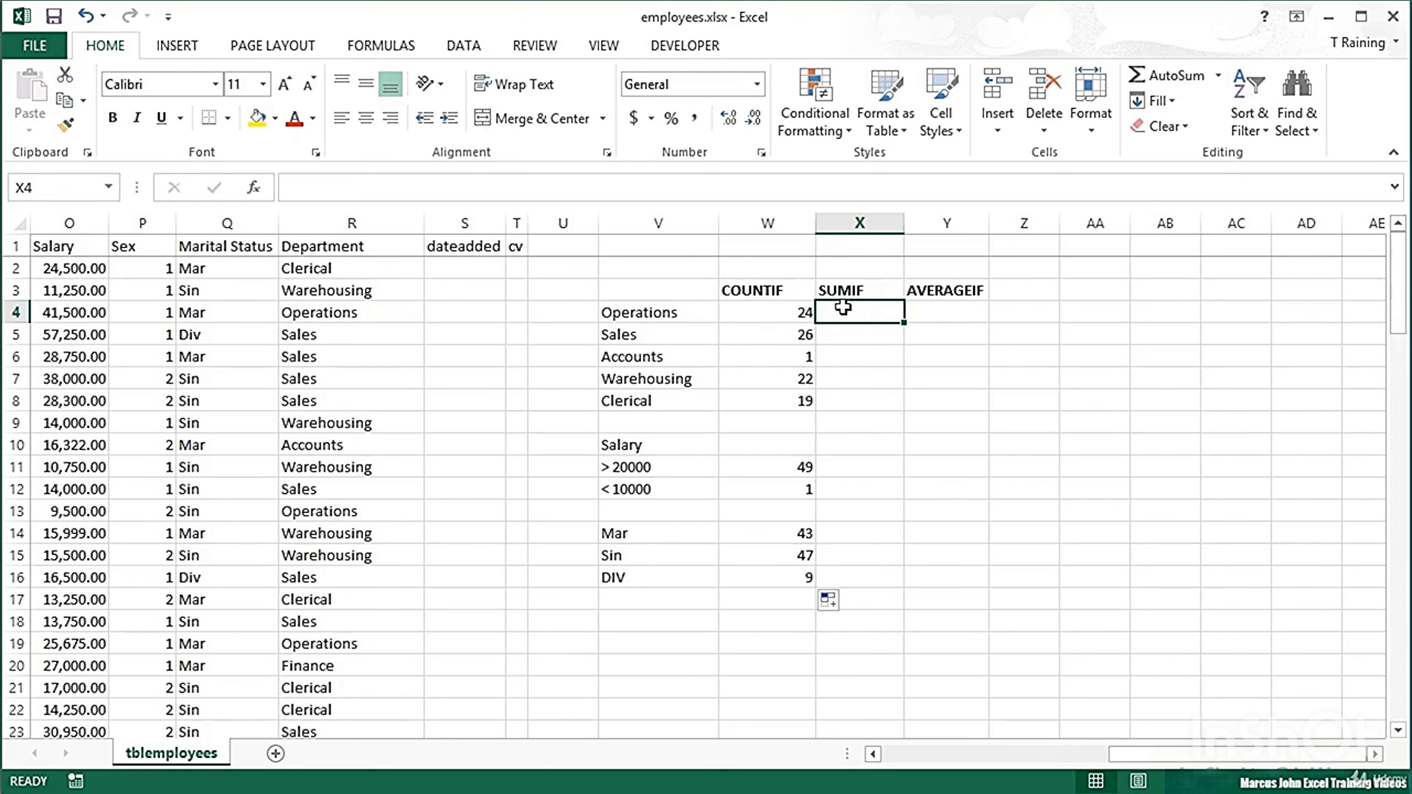
{"action": "type", "text": "=sum"}
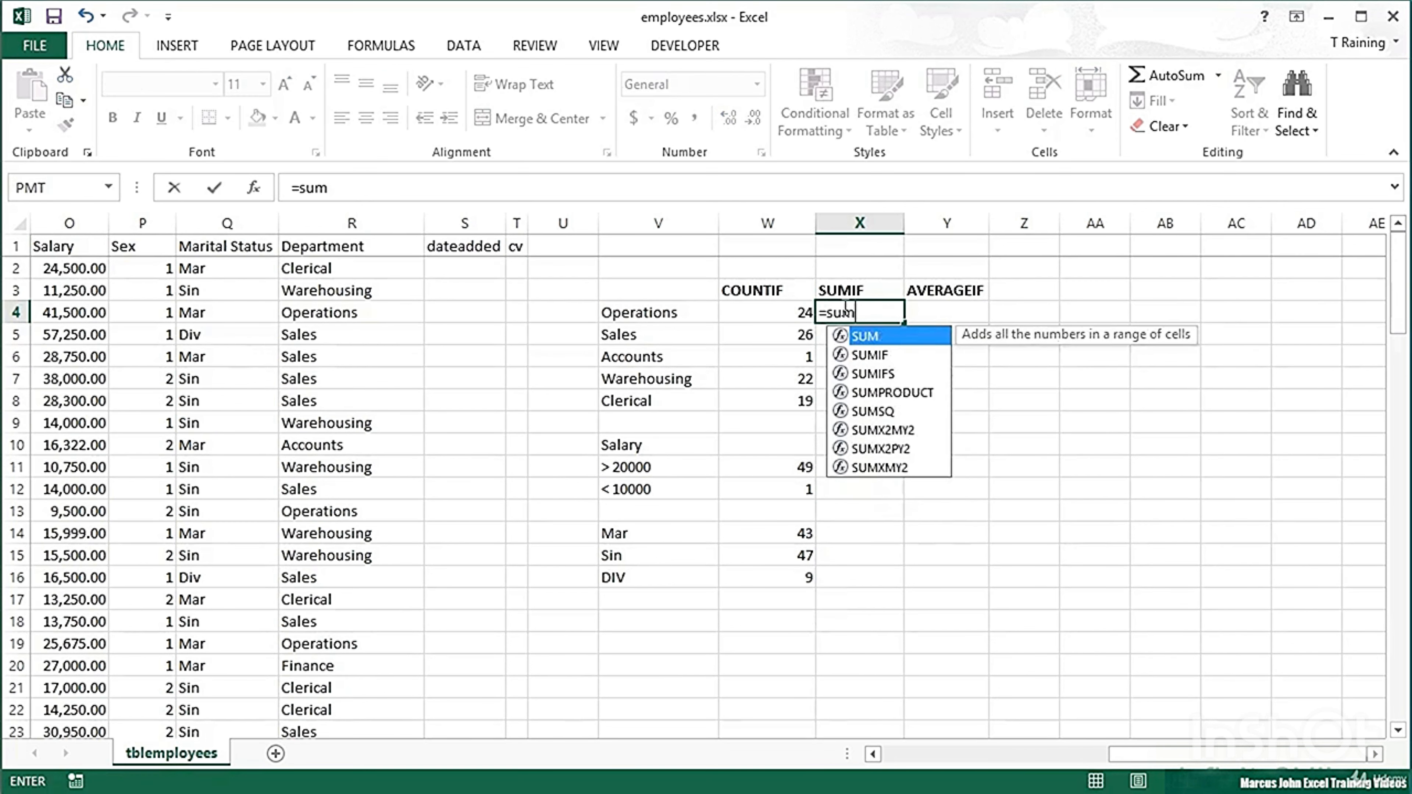
{"action": "type", "text": "if("}
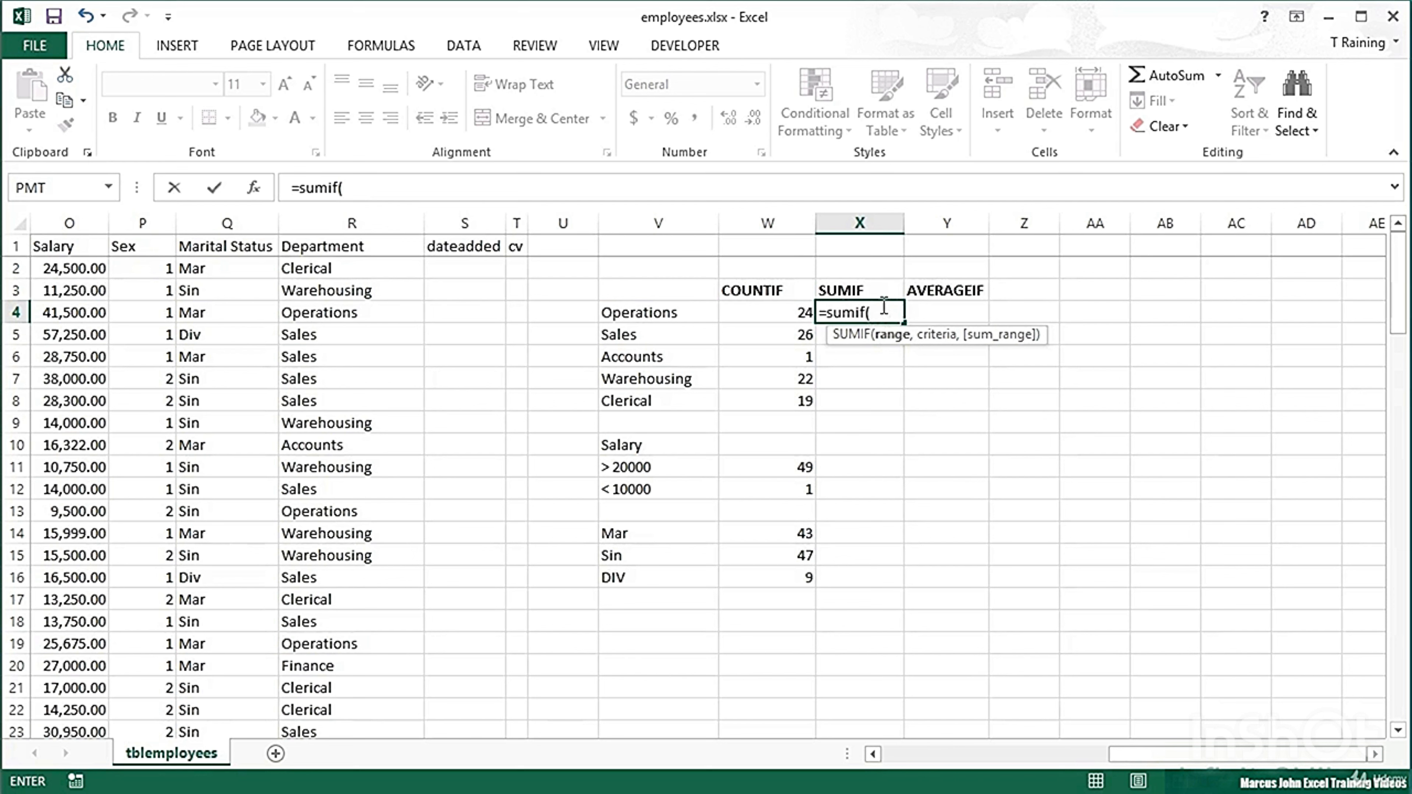
{"action": "left_click", "coordinate": [338, 222]}
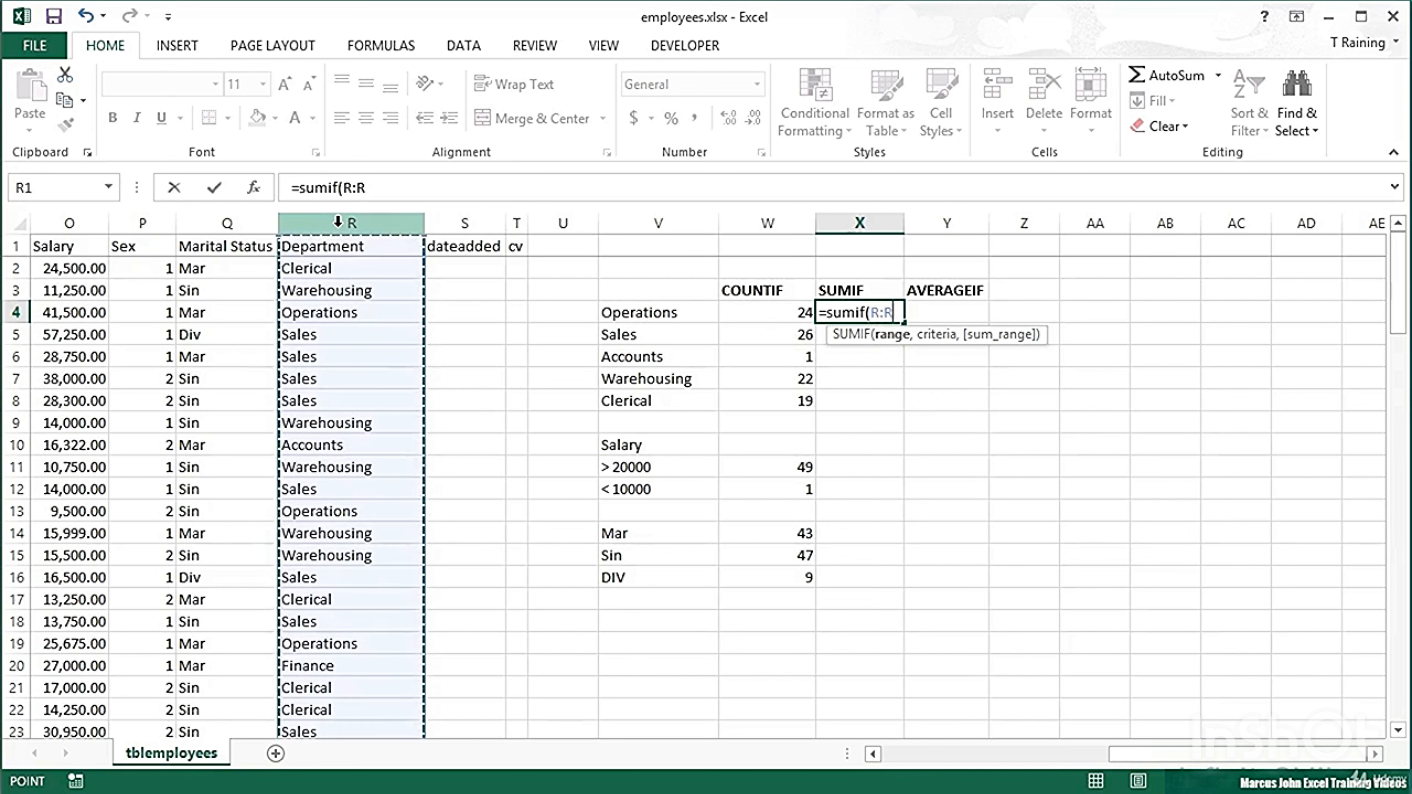
{"action": "type", "text": ","}
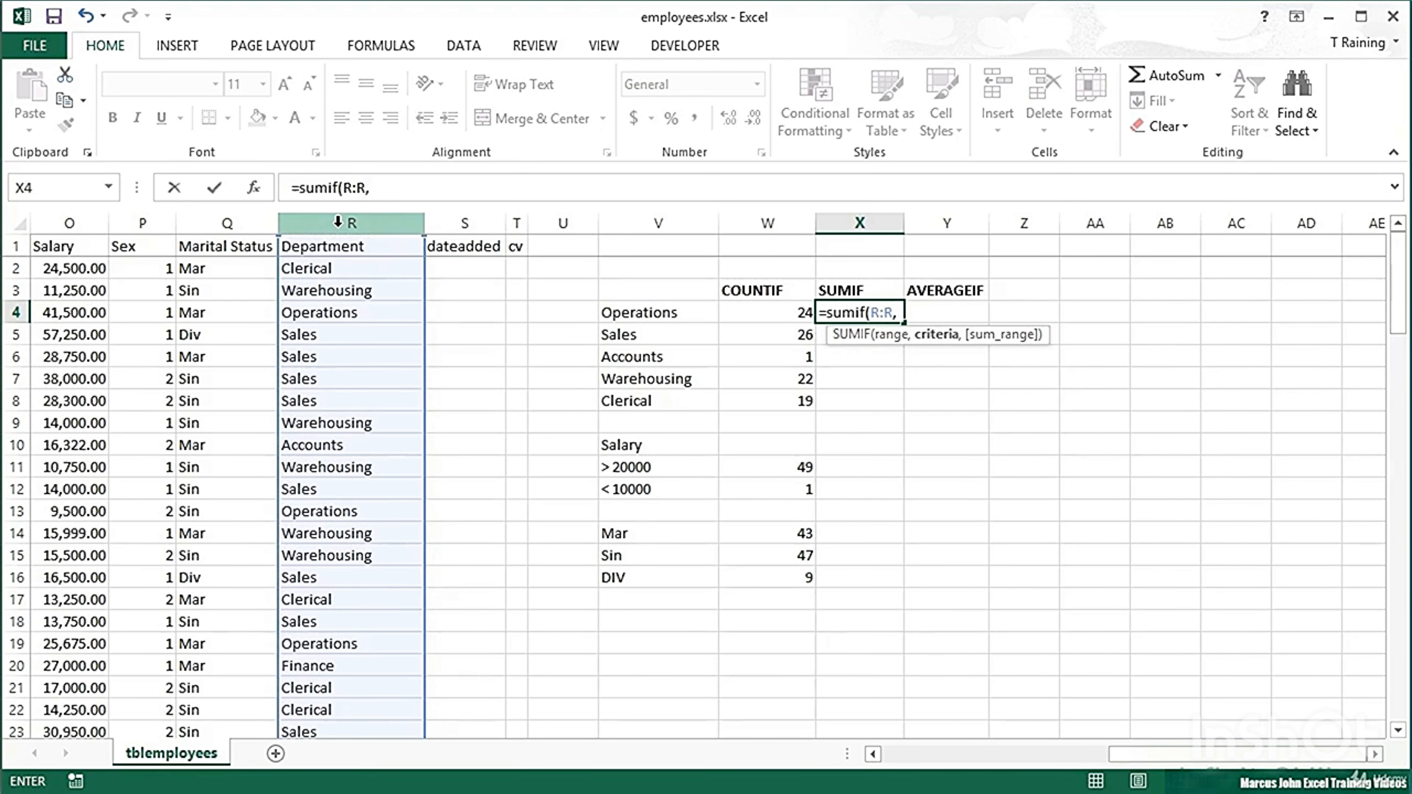
{"action": "left_click", "coordinate": [661, 313]}
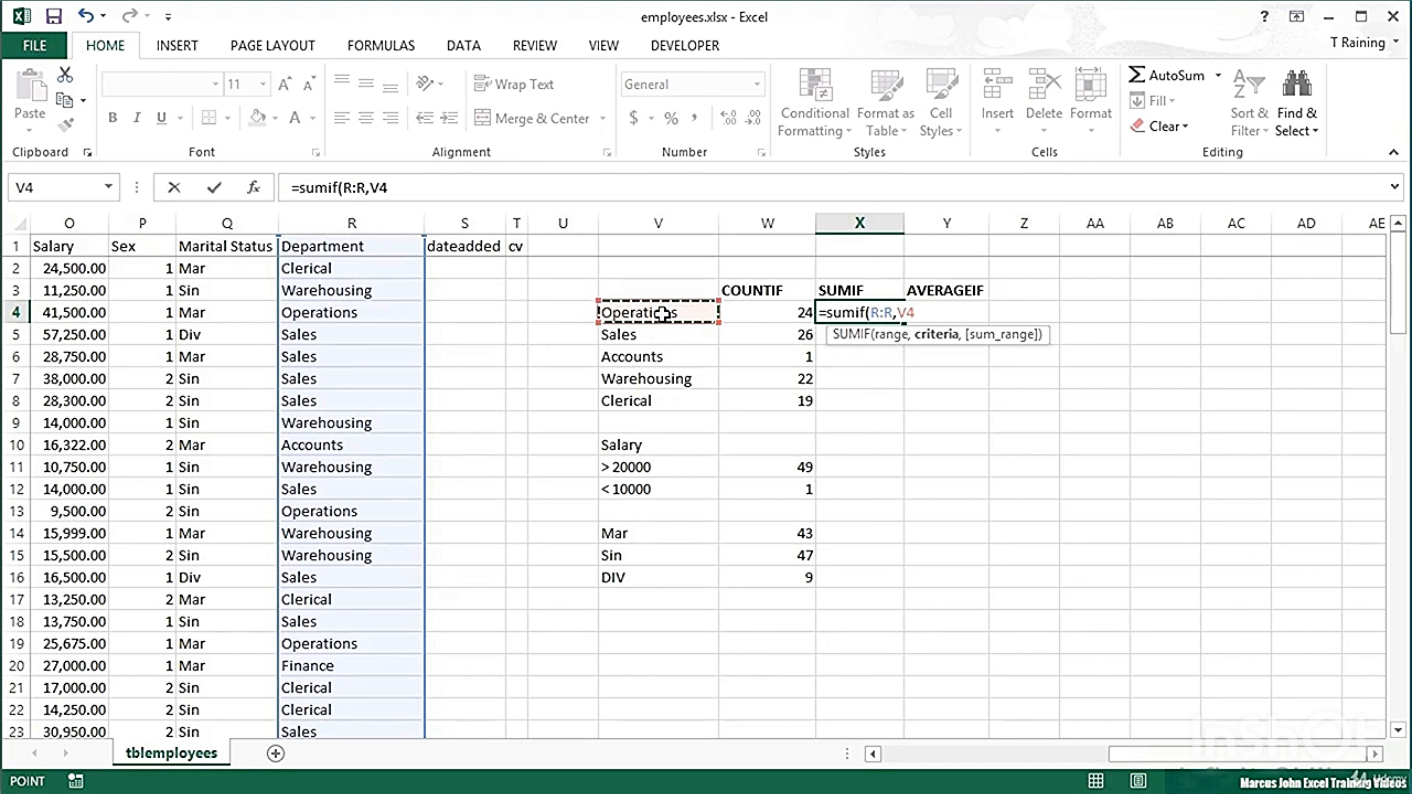
{"action": "type", "text": ","}
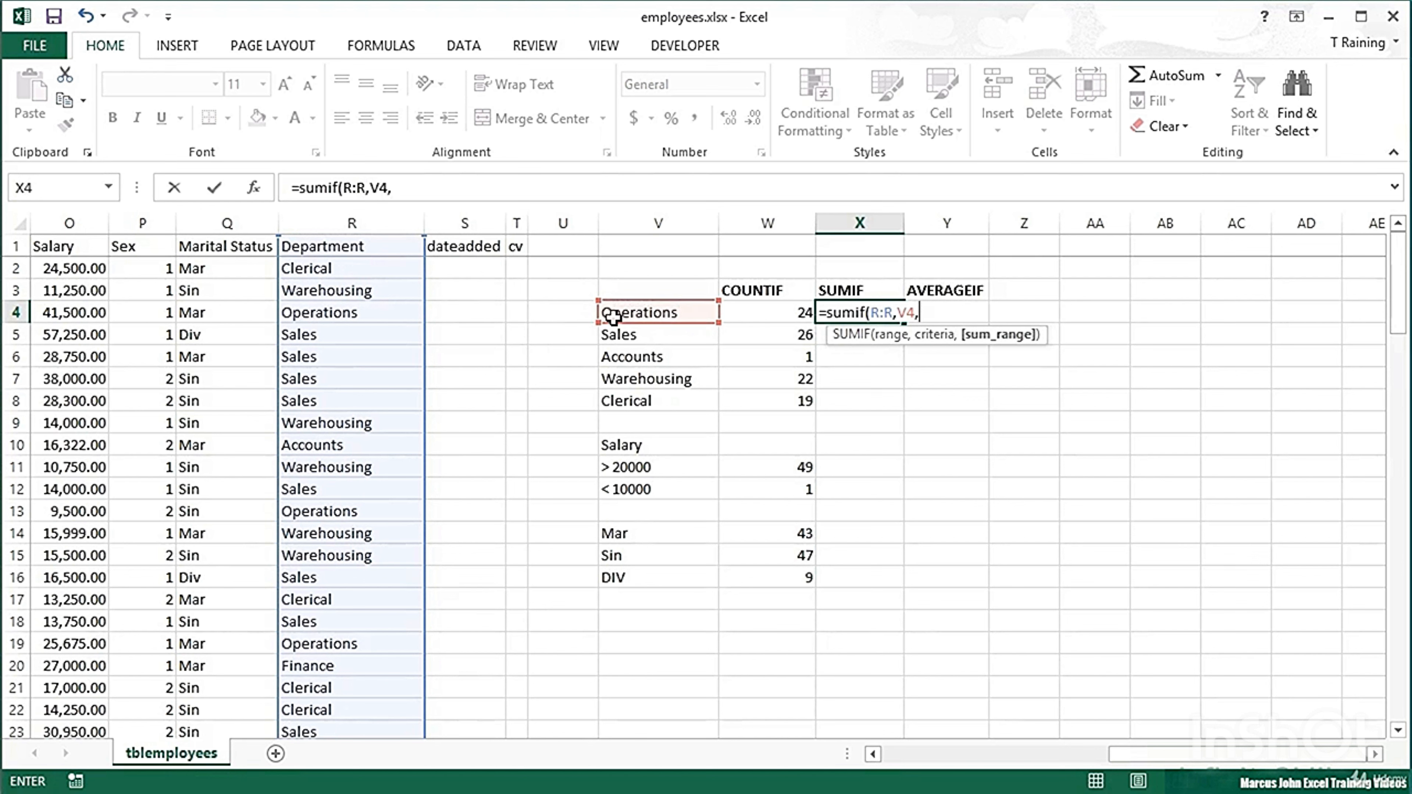
{"action": "left_click", "coordinate": [71, 223]}
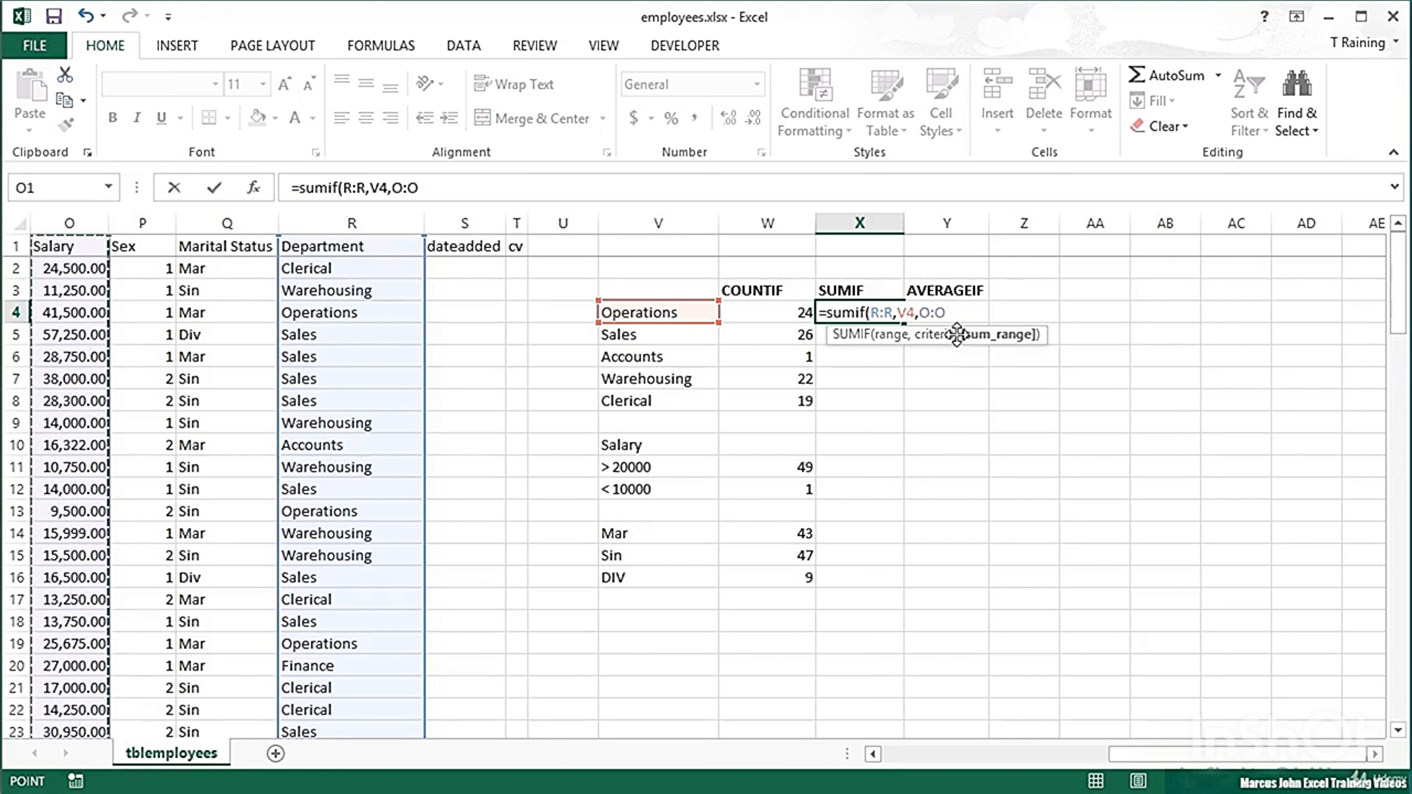
{"action": "type", "text": ")"}
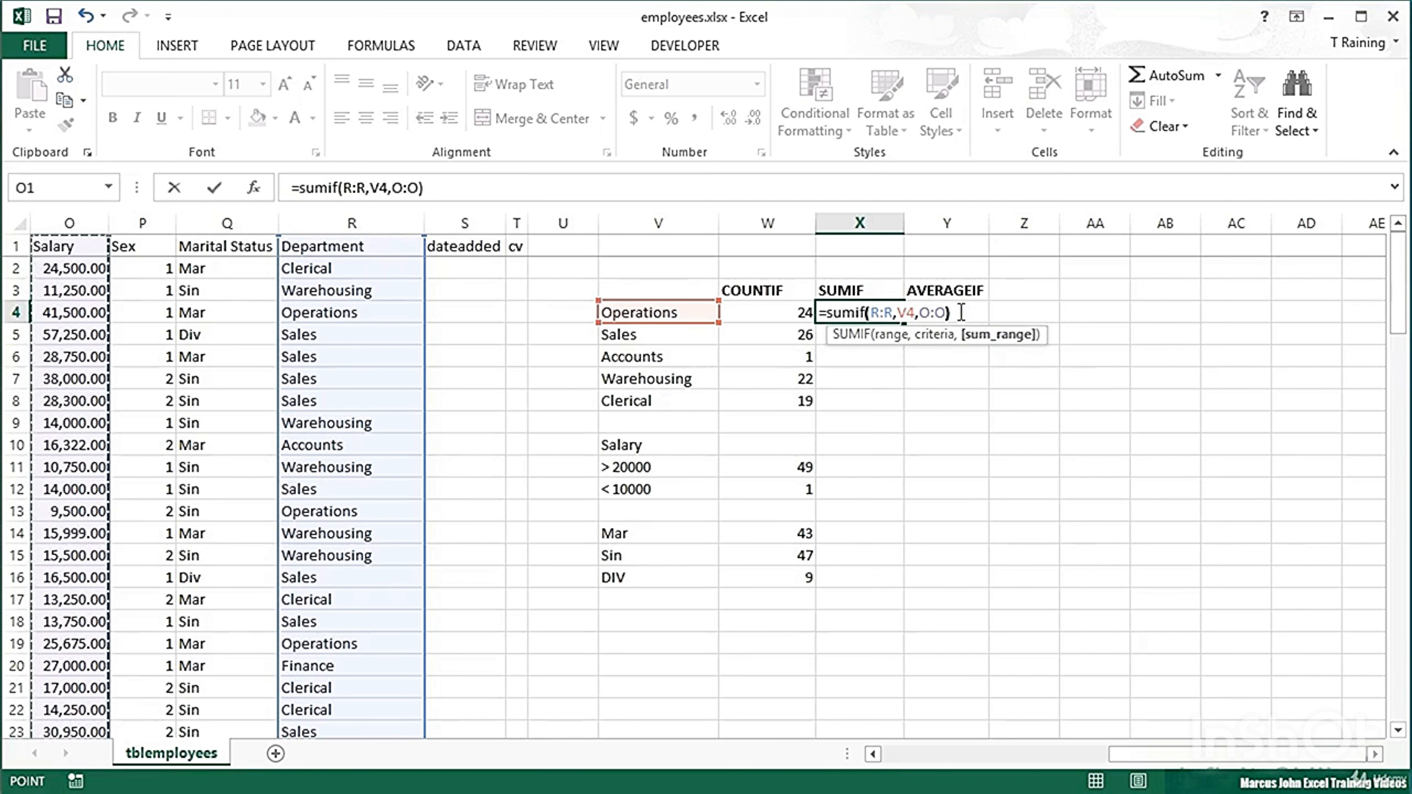
{"action": "key", "text": "ctrl+Return"}
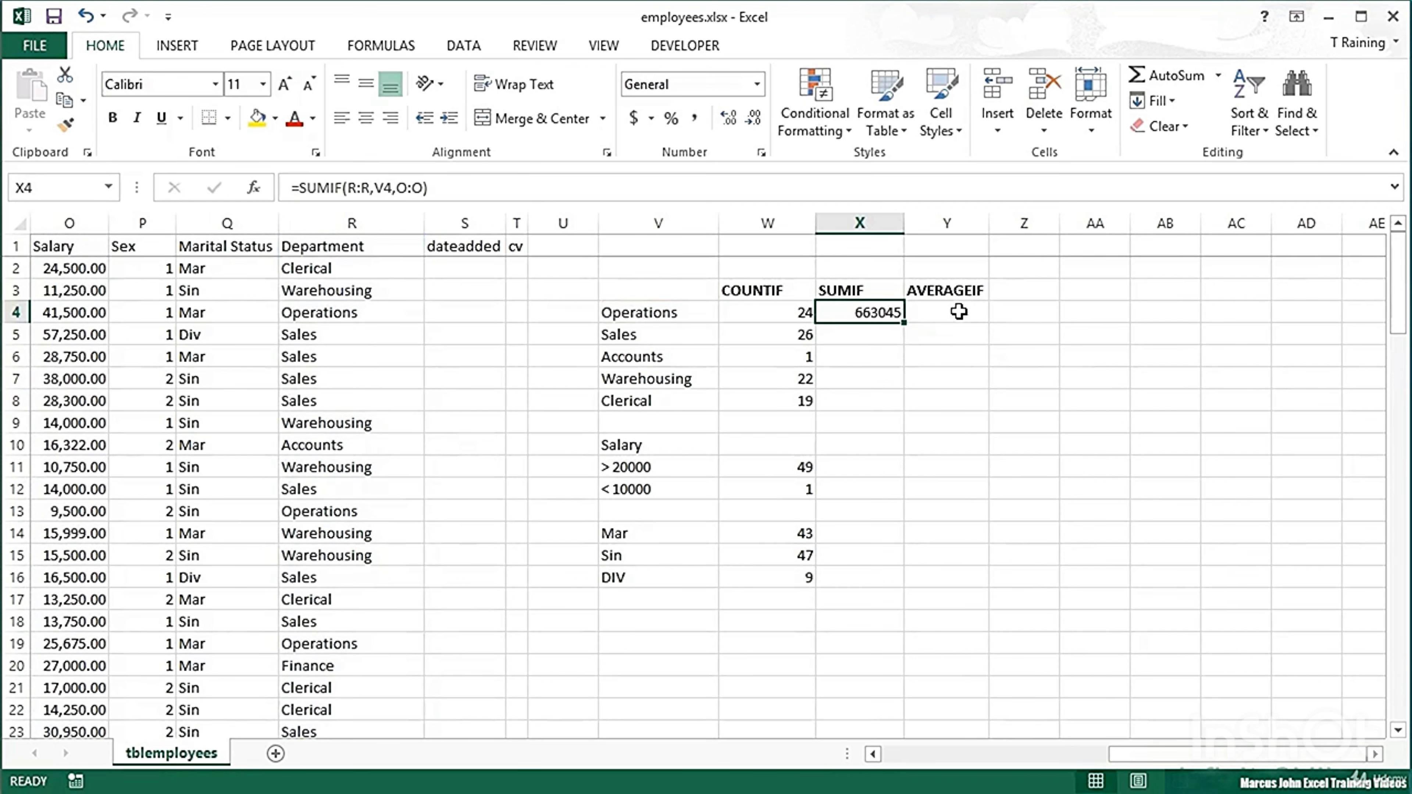
Apply the Accounting number format to X4 and widen column X to fit the amount
{"action": "left_click", "coordinate": [637, 117]}
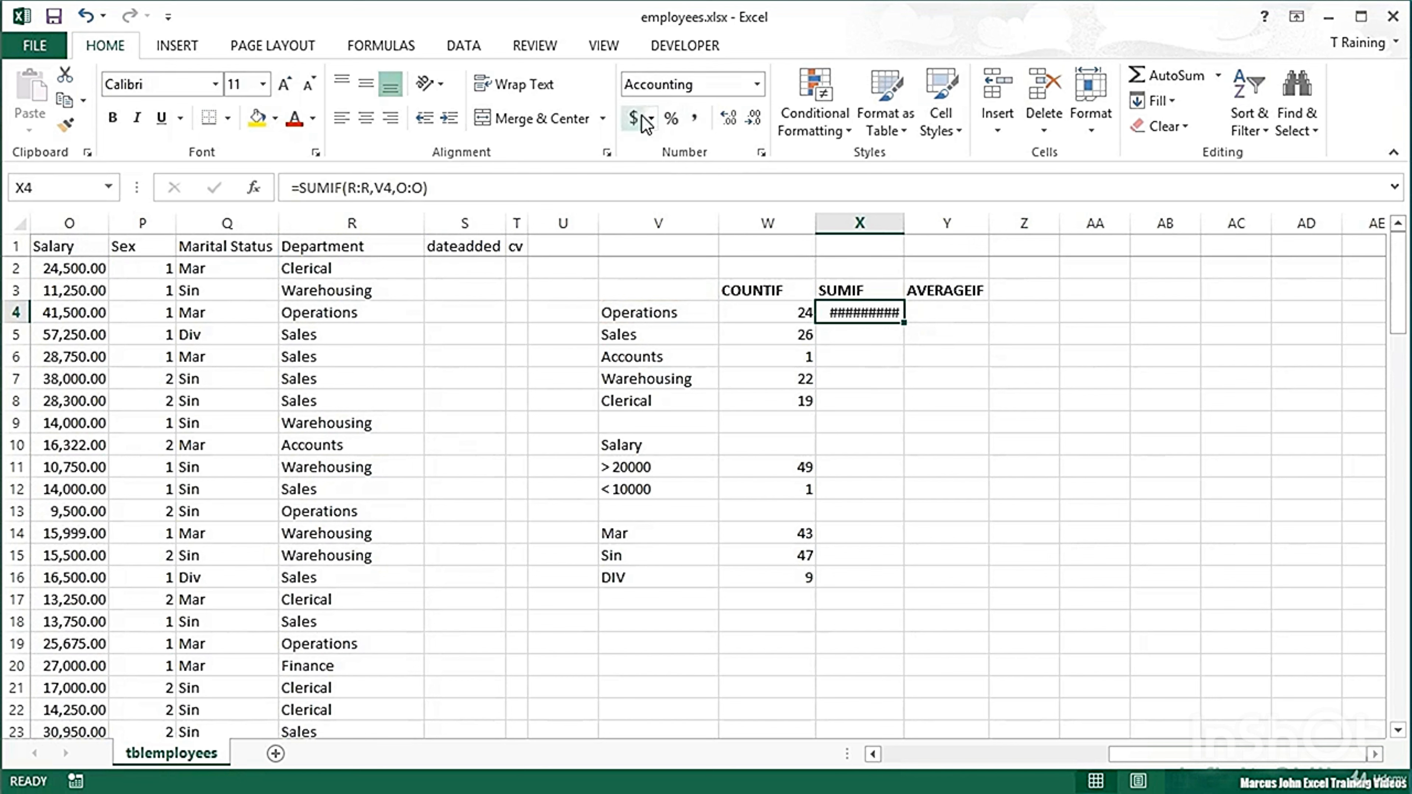
{"action": "double_click", "coordinate": [905, 227]}
{"action": "left_click_drag", "start_coordinate": [905, 228], "coordinate": [929, 228]}
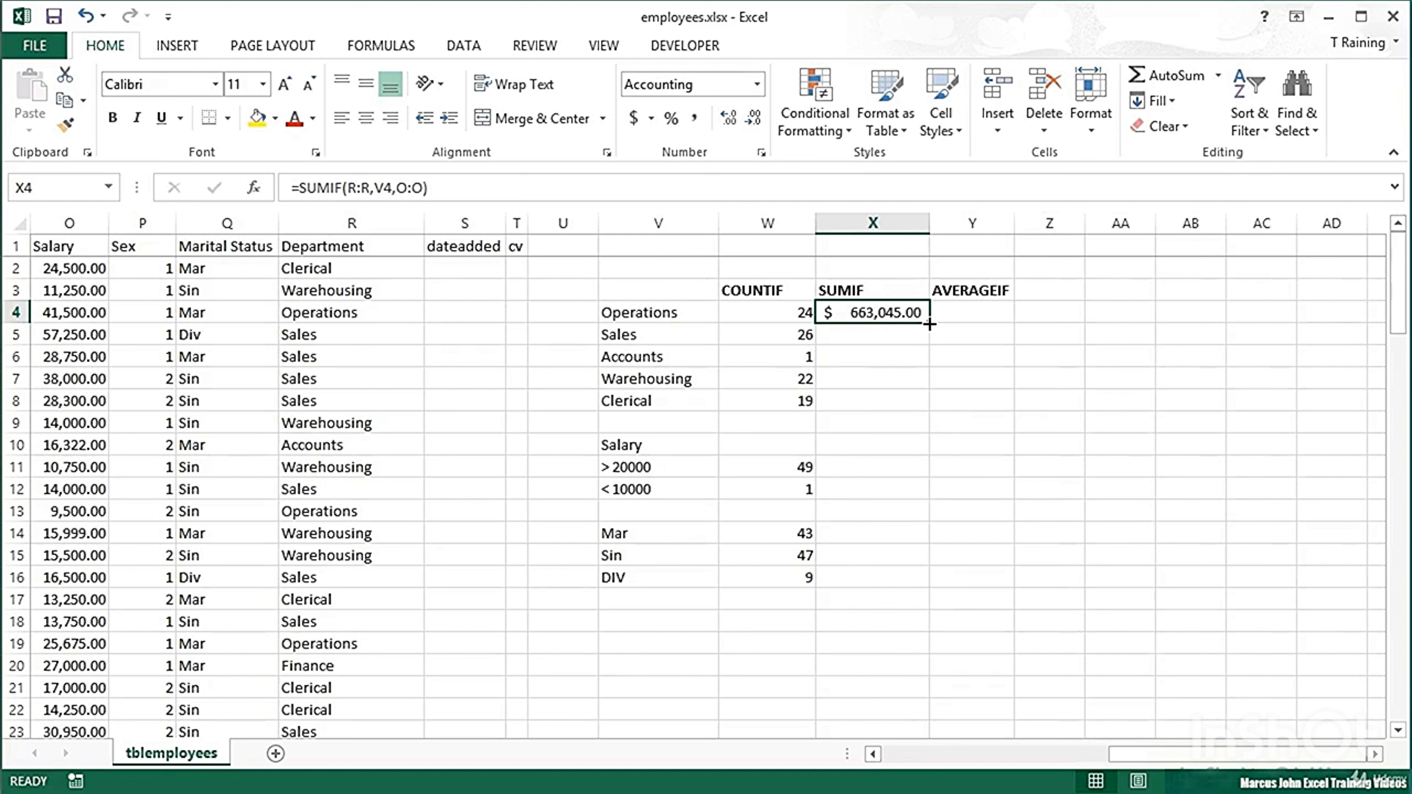
Copy the SUMIF formula from X4 down to X8 and review the copies beside Warehousing and Clerical
{"action": "left_click_drag", "start_coordinate": [929, 324], "coordinate": [919, 404]}
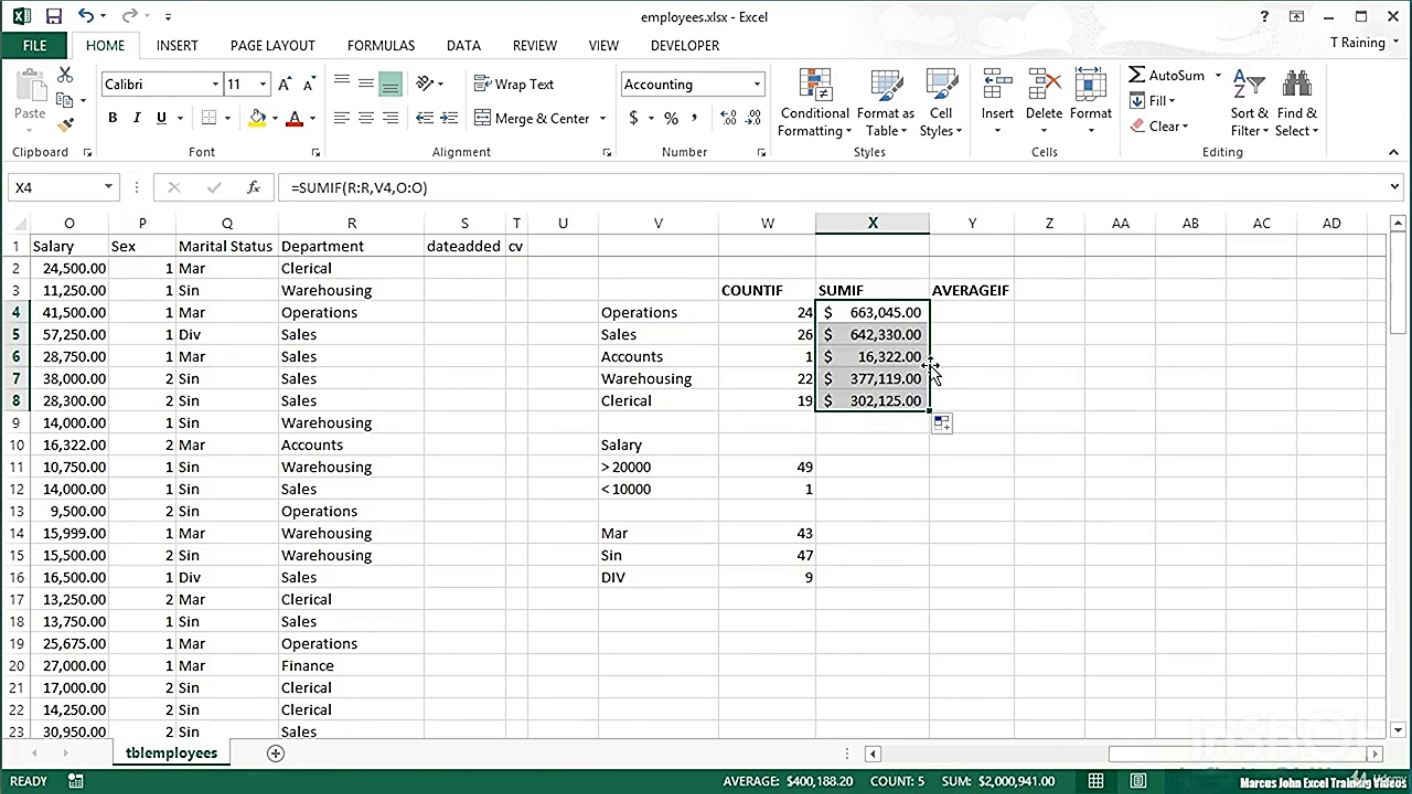
{"action": "double_click", "coordinate": [897, 378]}
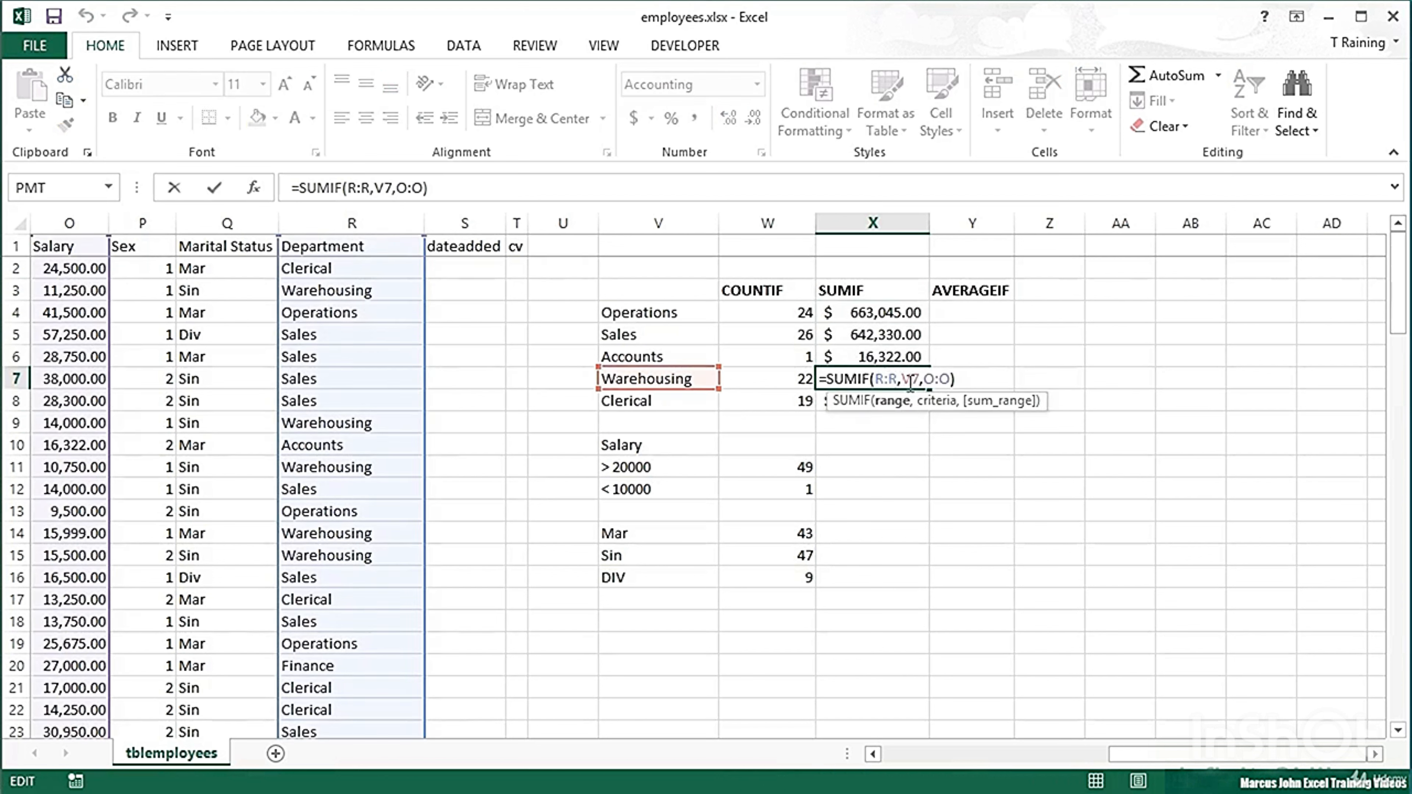
{"action": "left_click", "coordinate": [918, 379]}
{"action": "key", "text": "Return"}
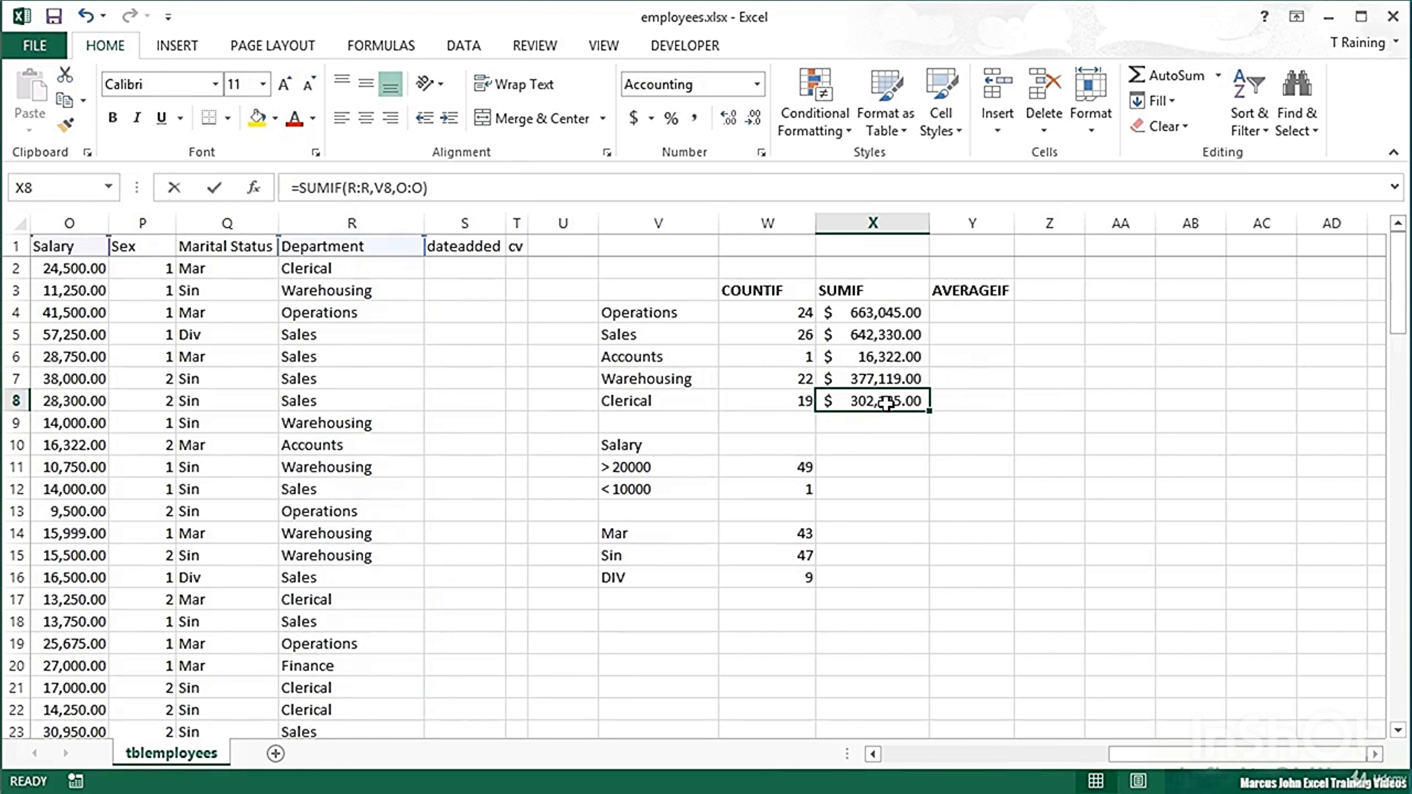
{"action": "double_click", "coordinate": [893, 412]}
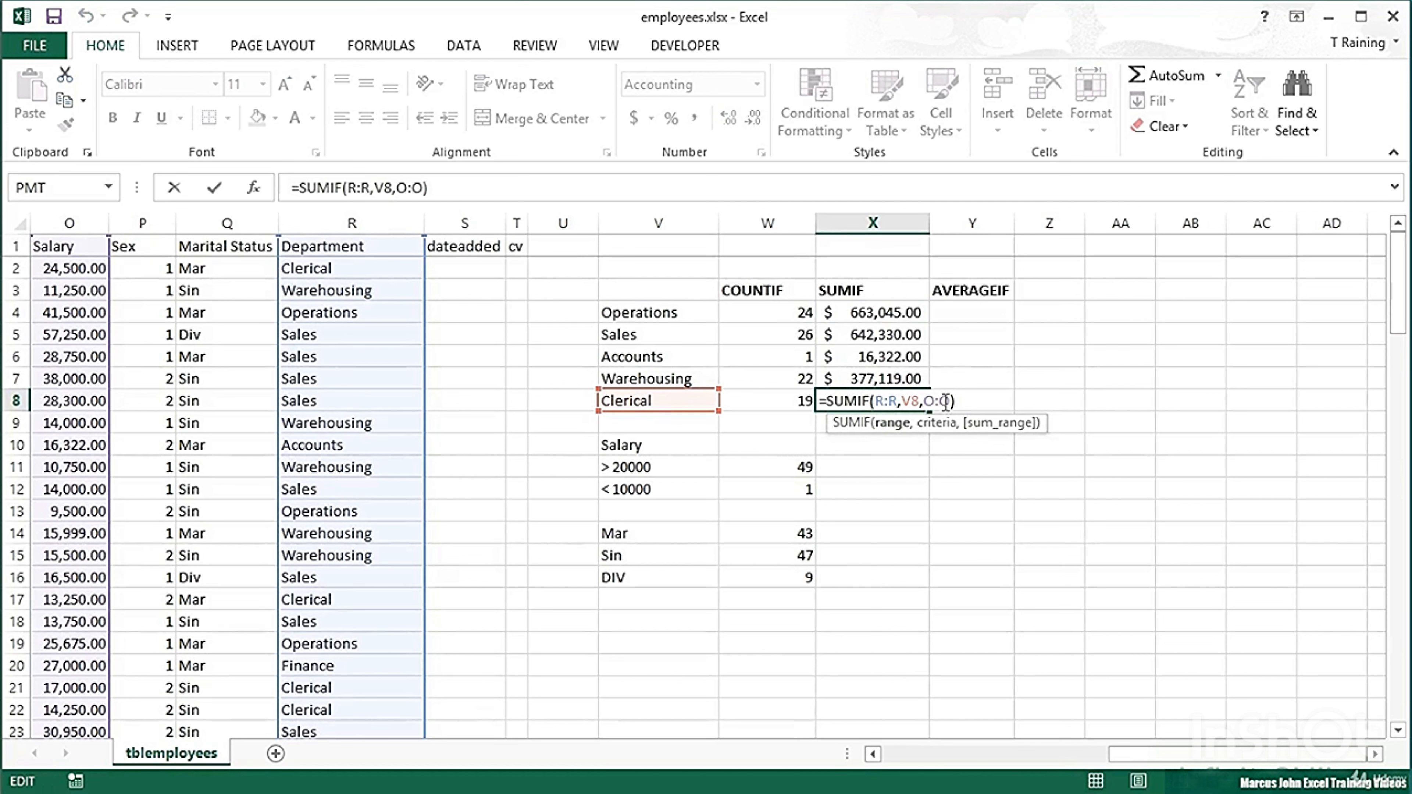
{"action": "key", "text": "Return"}
Enter a SUMIF formula in X11 totalling Salary column O:O for the criterion ">20000" and give it the Accounting number format
{"action": "key", "text": "Down"}
{"action": "key", "text": "Down"}
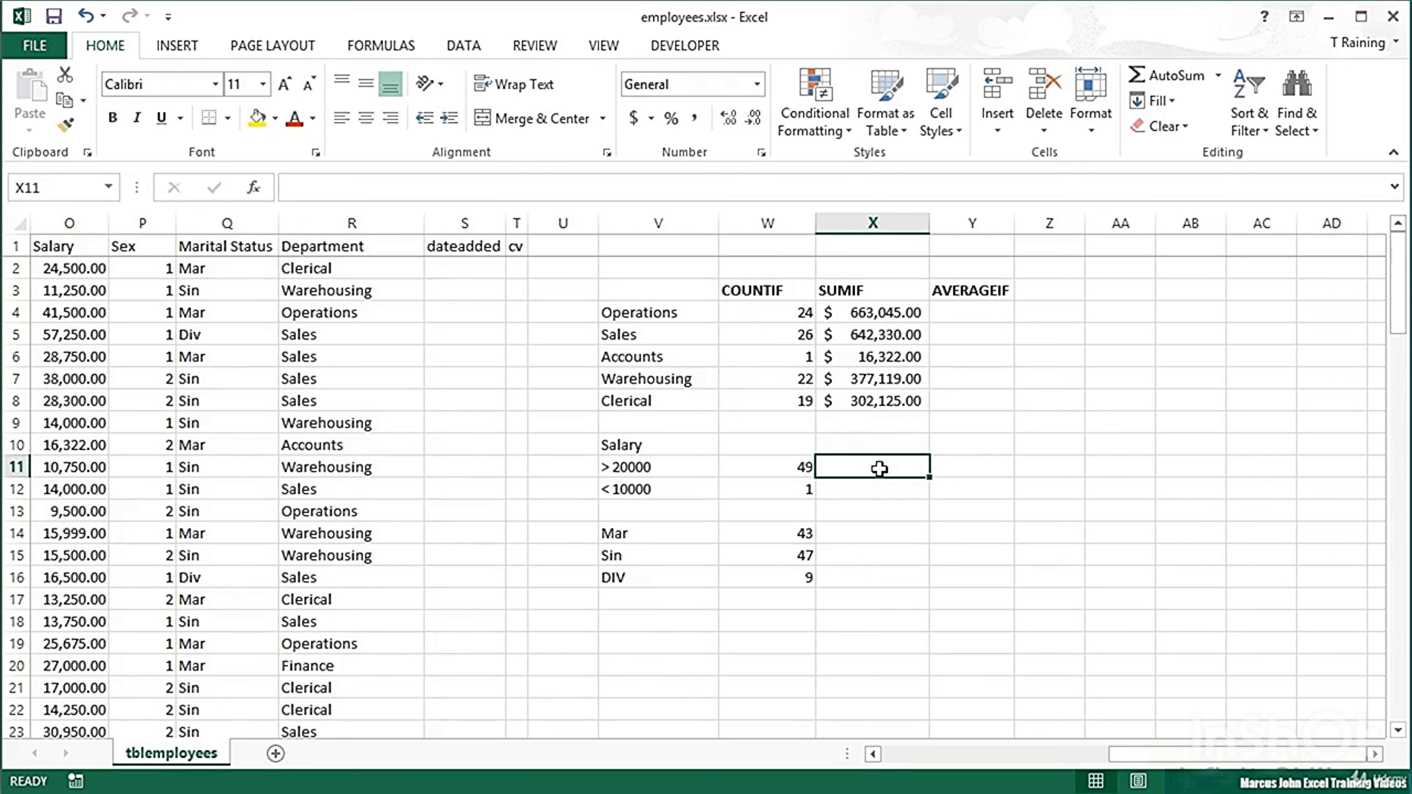
{"action": "double_click", "coordinate": [881, 469]}
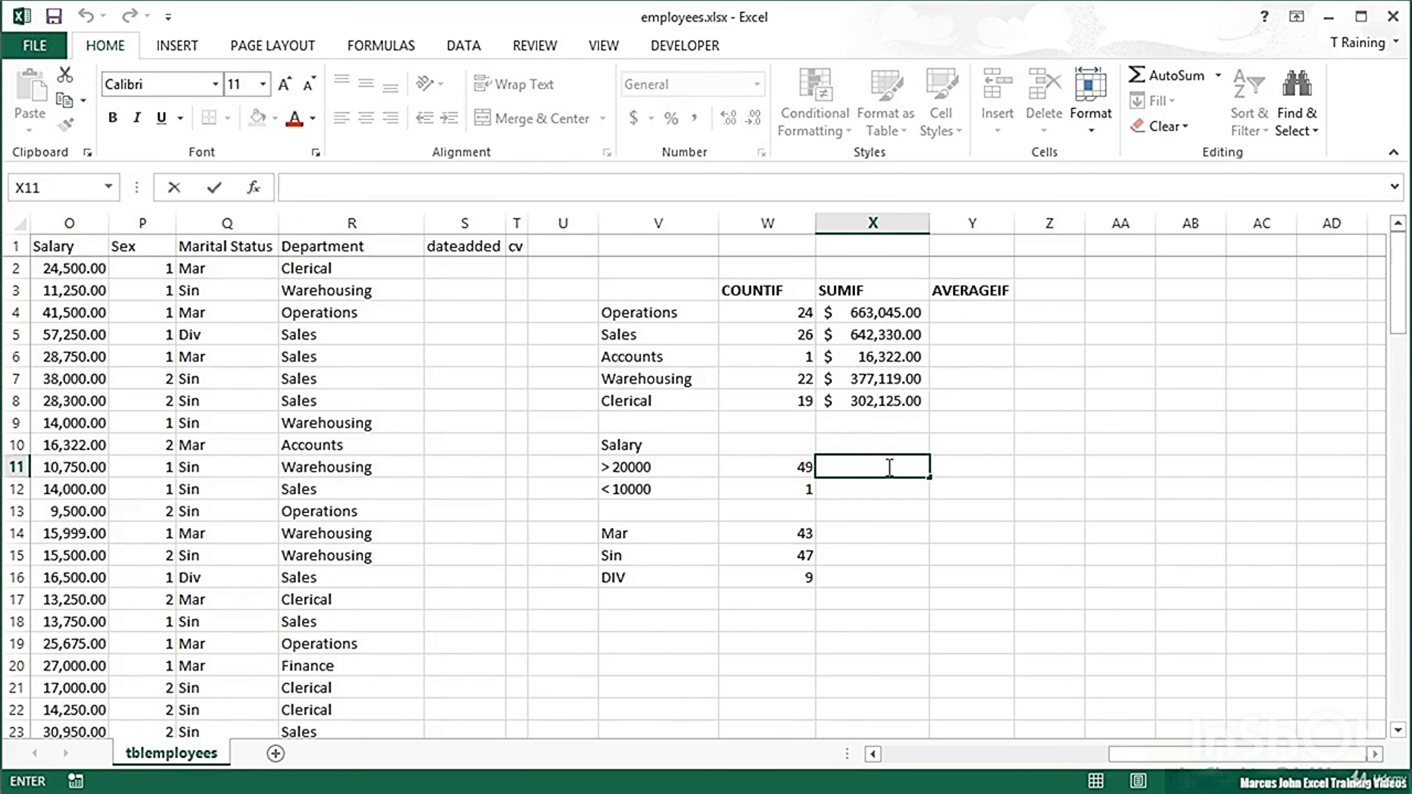
{"action": "type", "text": "=sumif"}
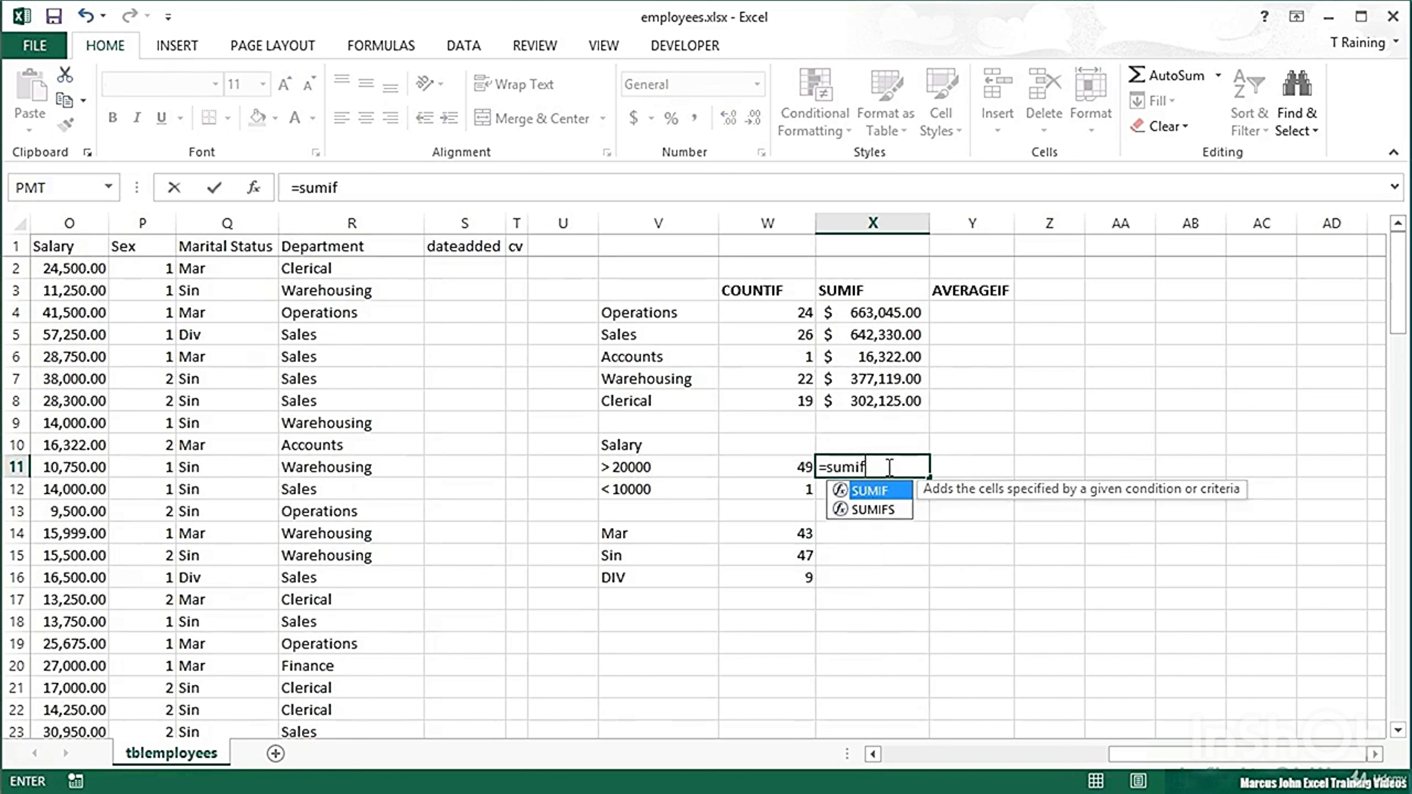
{"action": "type", "text": "("}
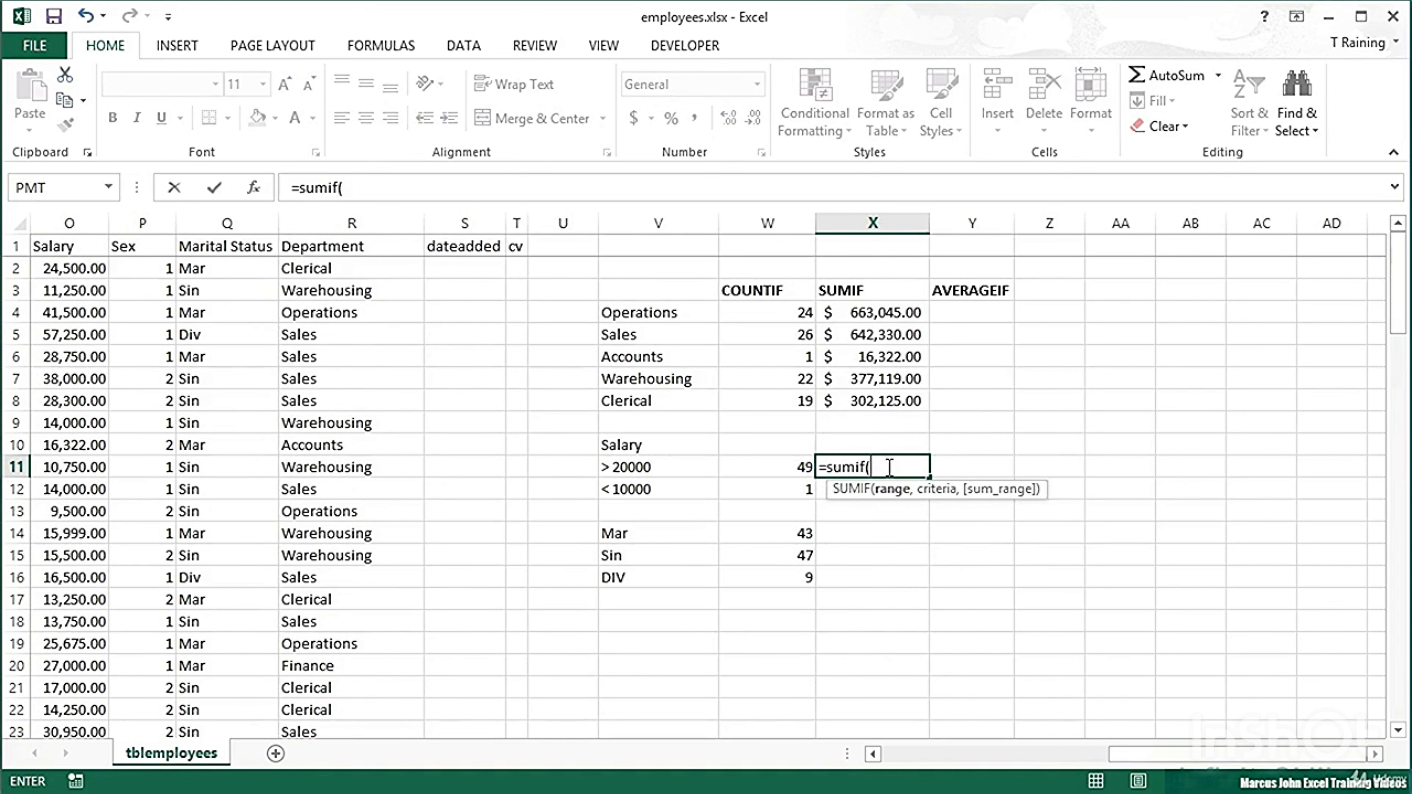
{"action": "left_click", "coordinate": [91, 221]}
{"action": "type", "text": ","}
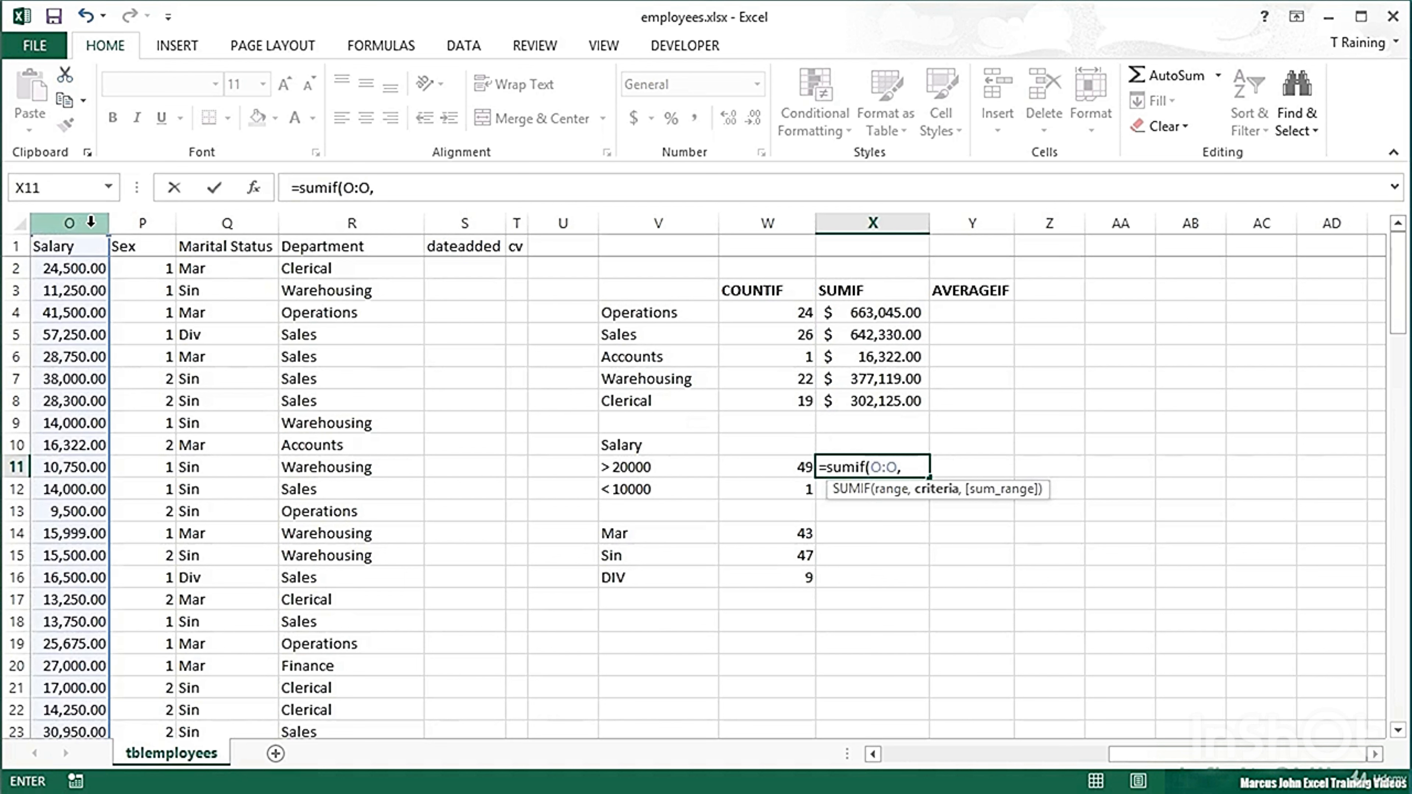
{"action": "type", "text": "\">20000"}
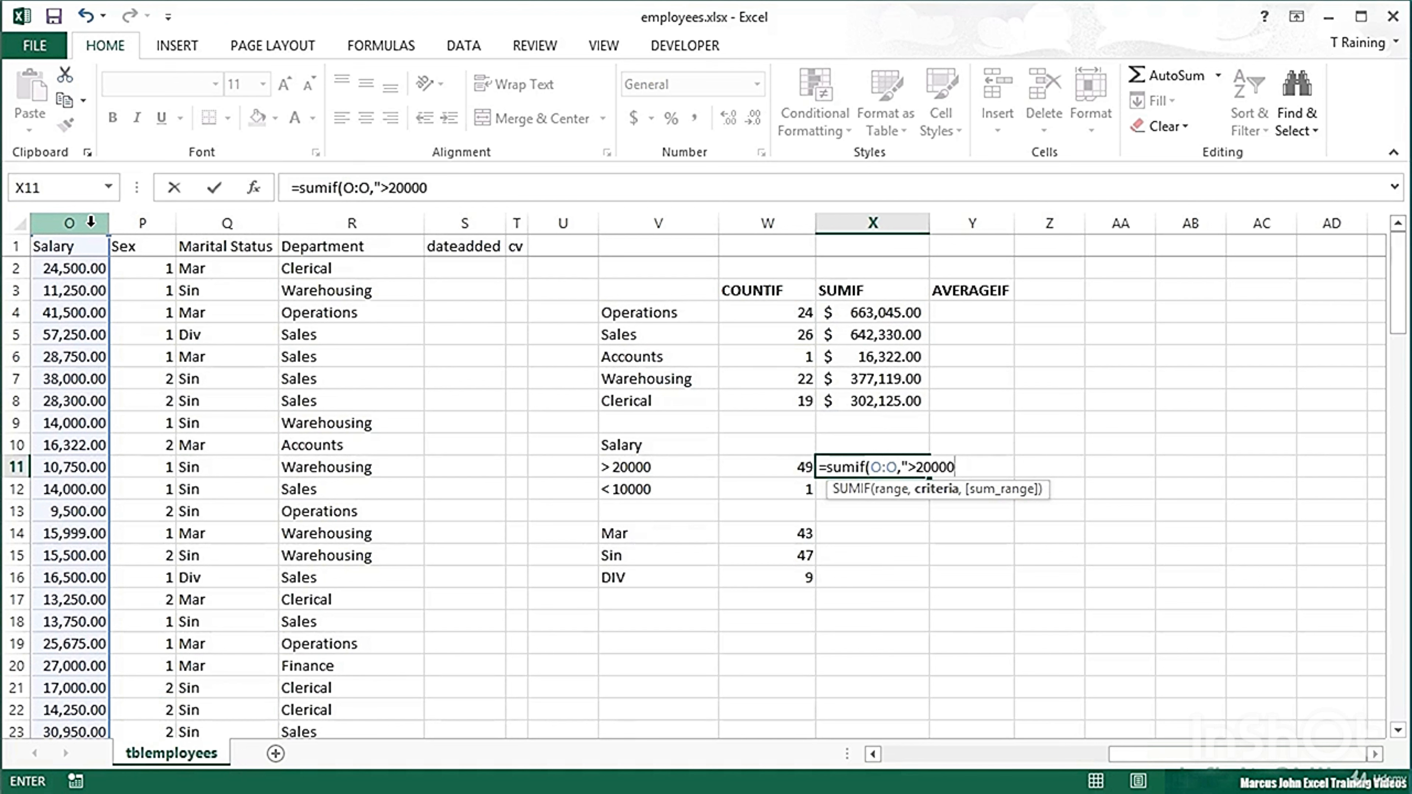
{"action": "type", "text": "\")"}
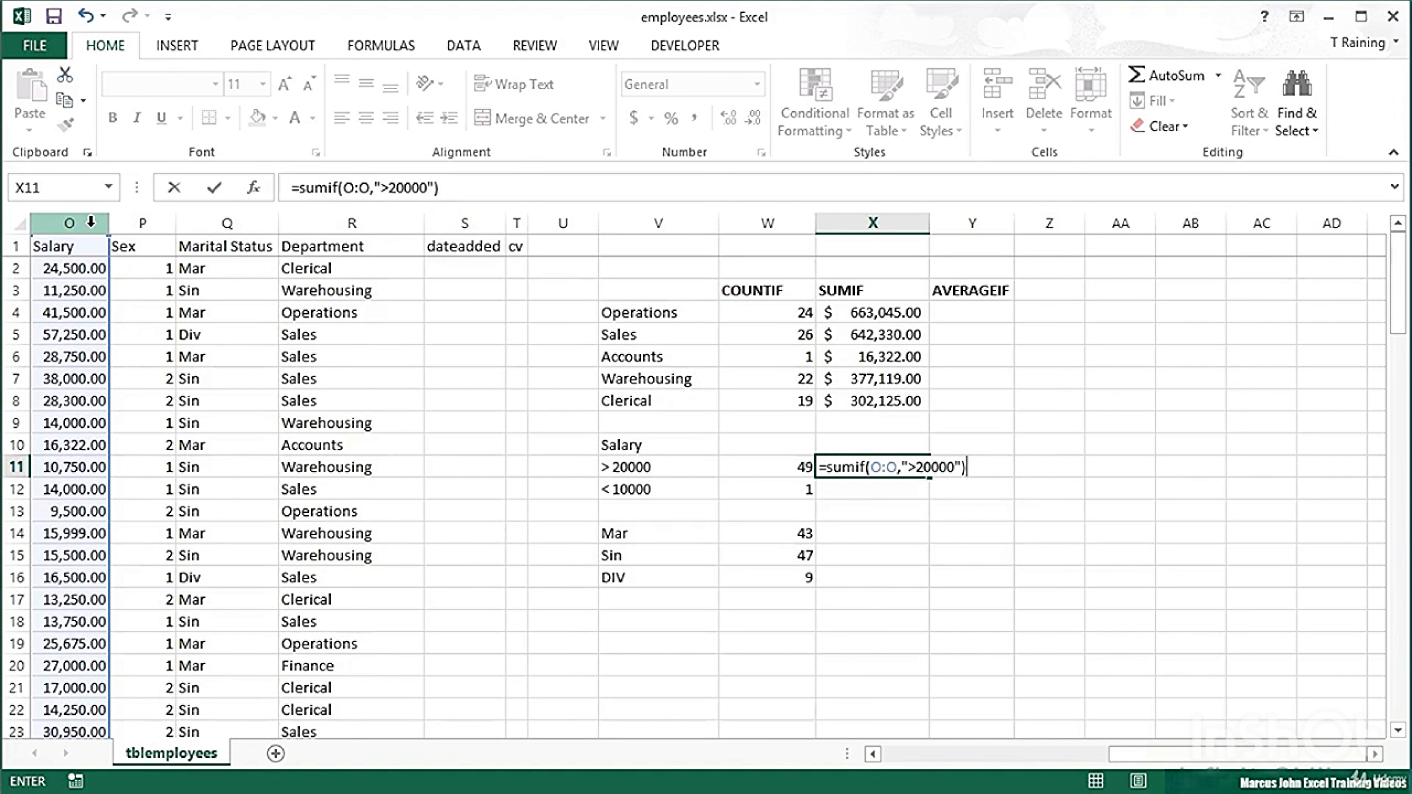
{"action": "key", "text": "Return"}
{"action": "key", "text": "Up"}
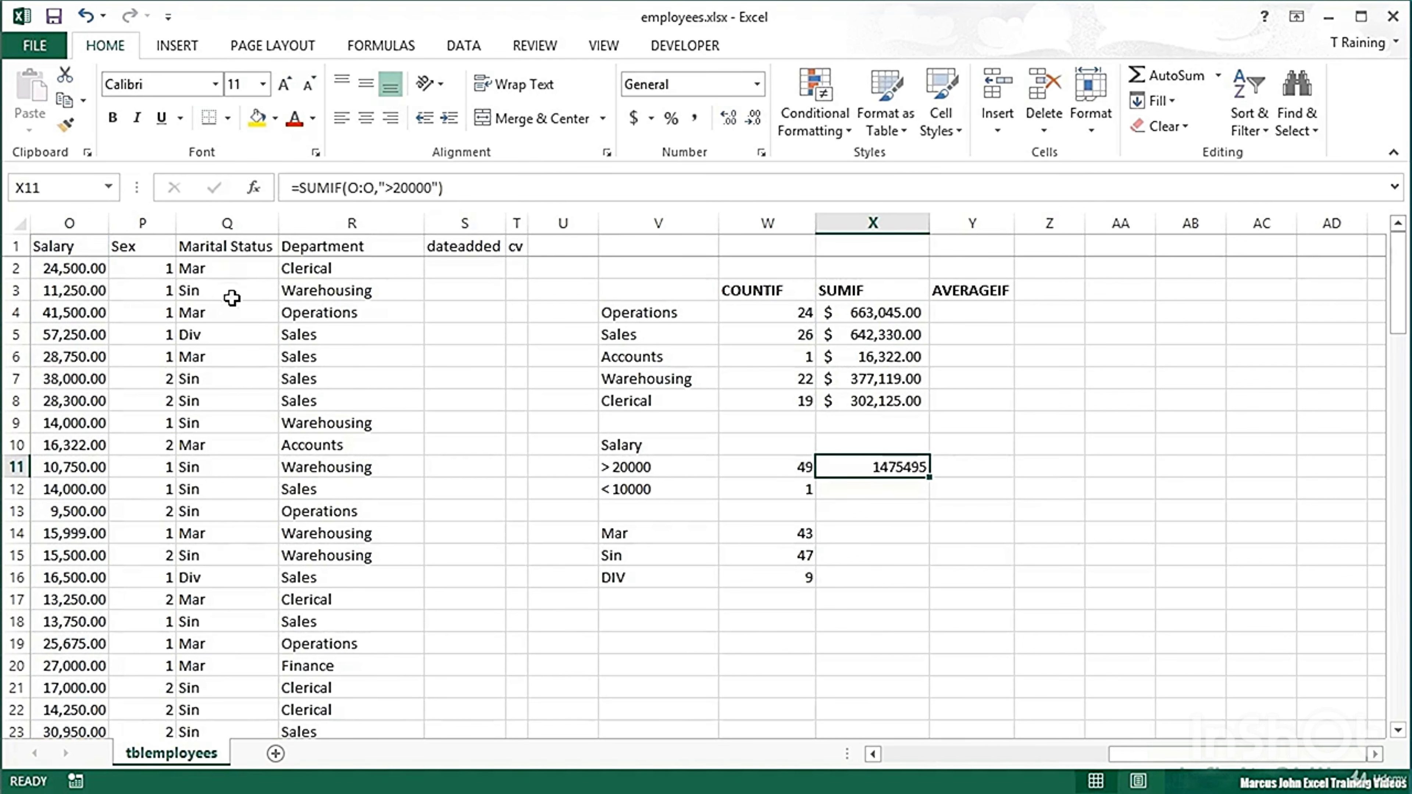
{"action": "left_click", "coordinate": [625, 123]}
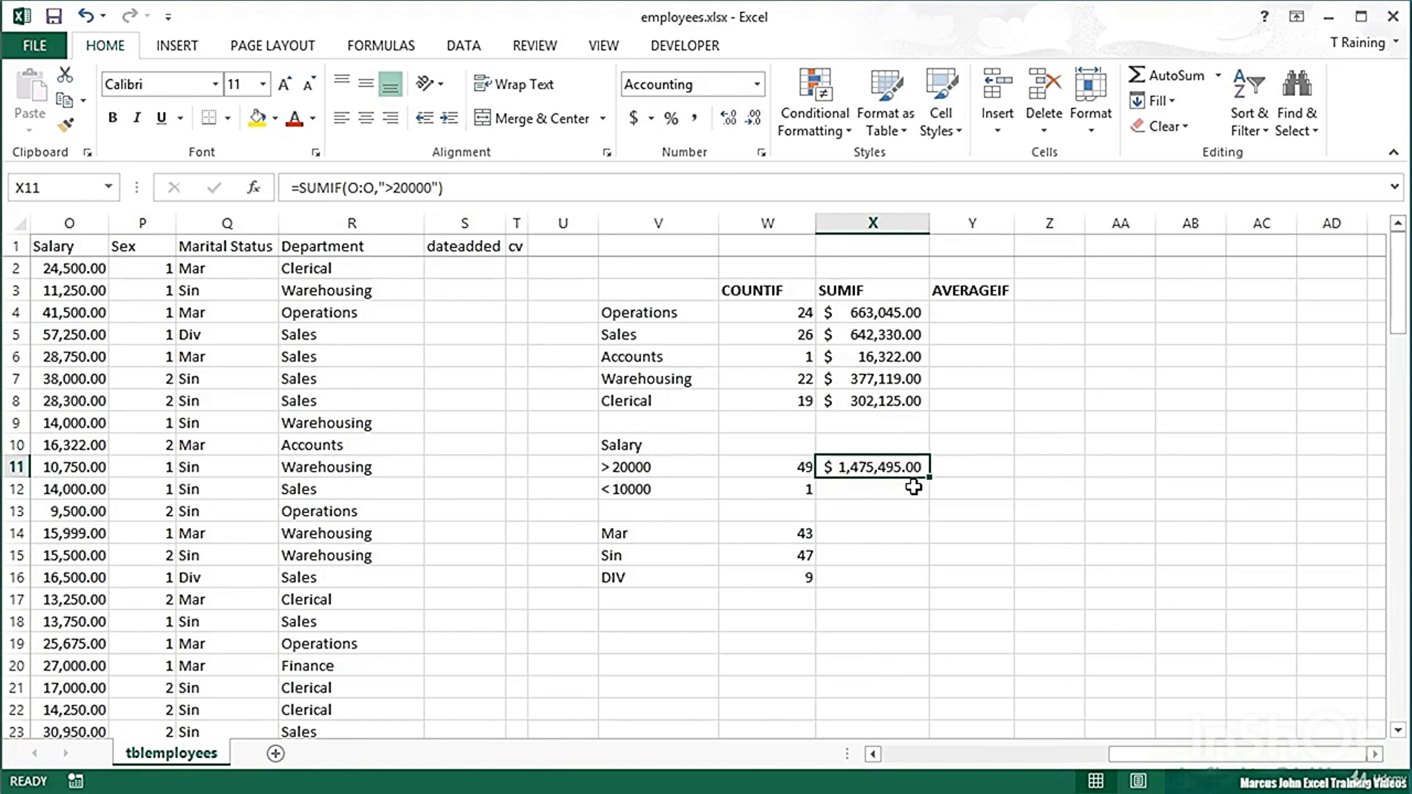
Copy the SUMIF formula from X11 to X12 and change the copy's criterion to "<10000"
{"action": "left_click_drag", "start_coordinate": [929, 477], "coordinate": [934, 491]}
{"action": "left_click", "coordinate": [889, 489]}
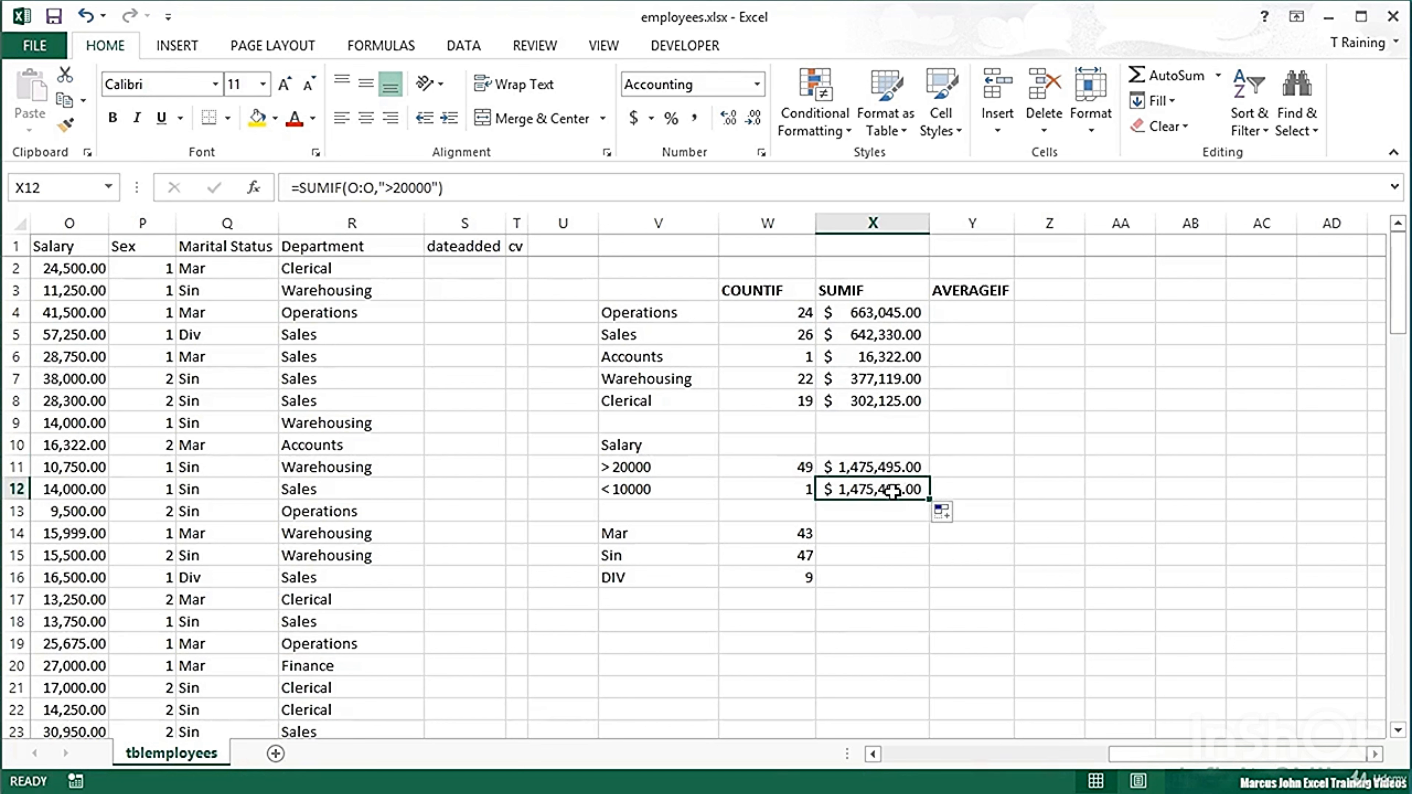
{"action": "double_click", "coordinate": [893, 490]}
{"action": "key", "text": "Right"}
{"action": "key", "text": "Right"}
{"action": "key", "text": "Right"}
{"action": "key", "text": "Right"}
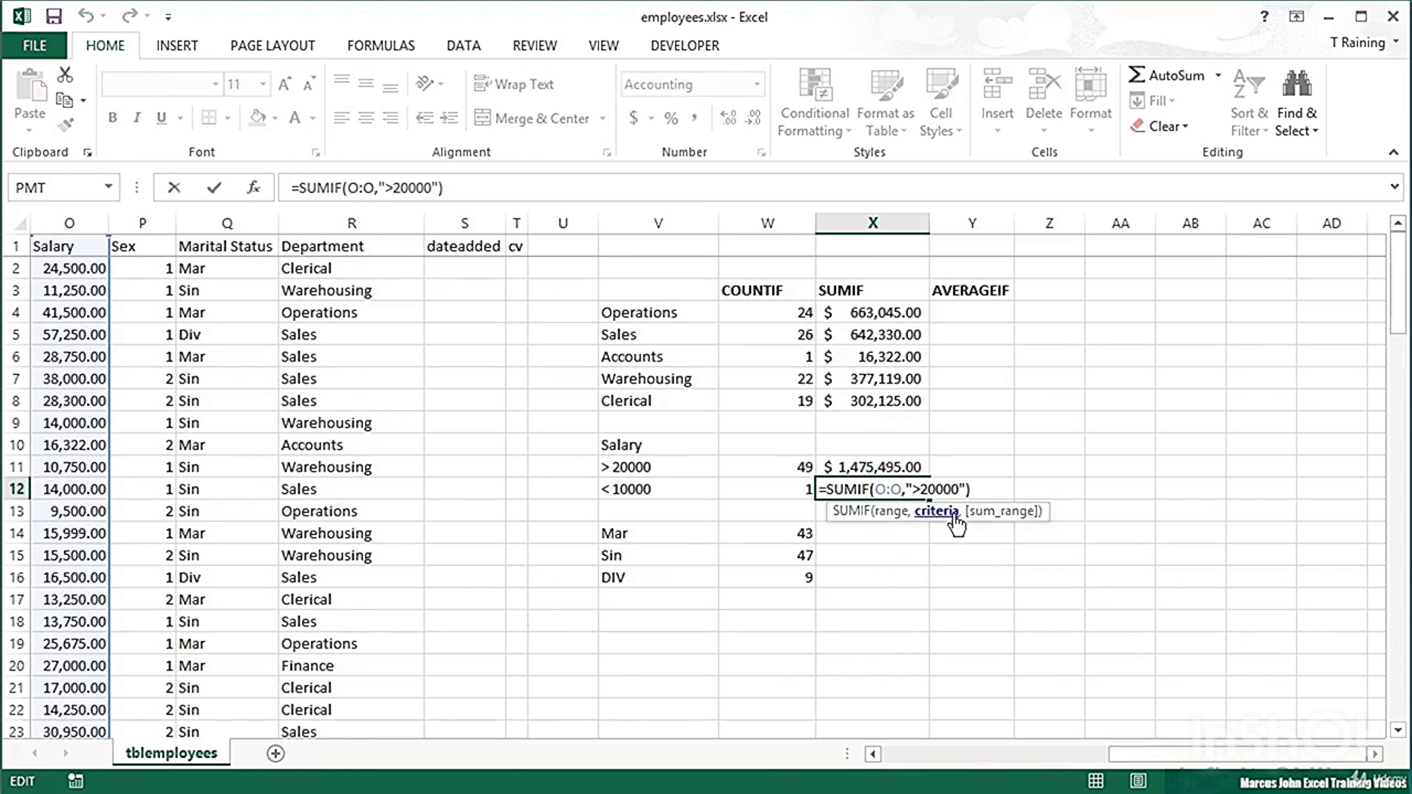
{"action": "key", "text": "BackSpace"}
{"action": "type", "text": "<"}
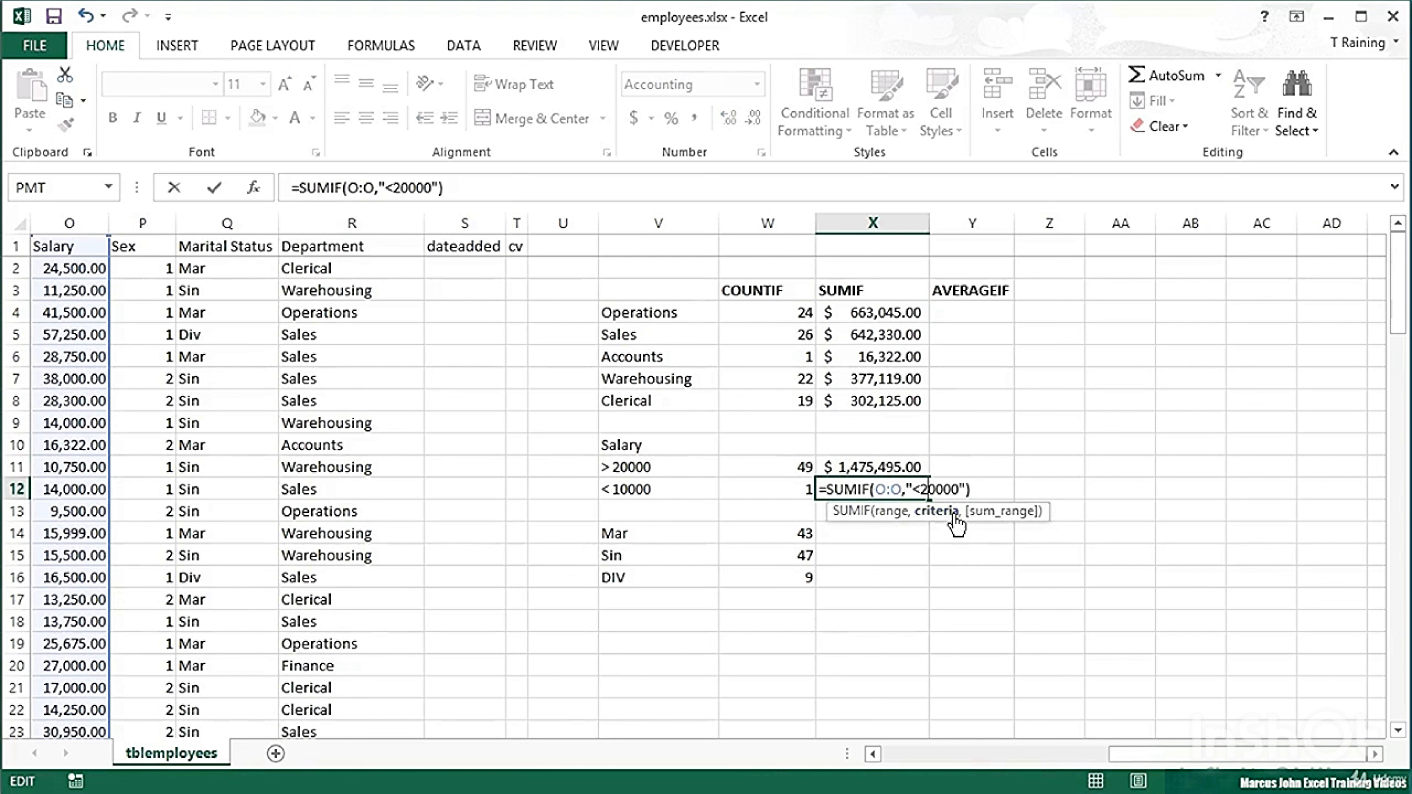
{"action": "key", "text": "Delete"}
{"action": "type", "text": "1"}
{"action": "key", "text": "ctrl+Return"}
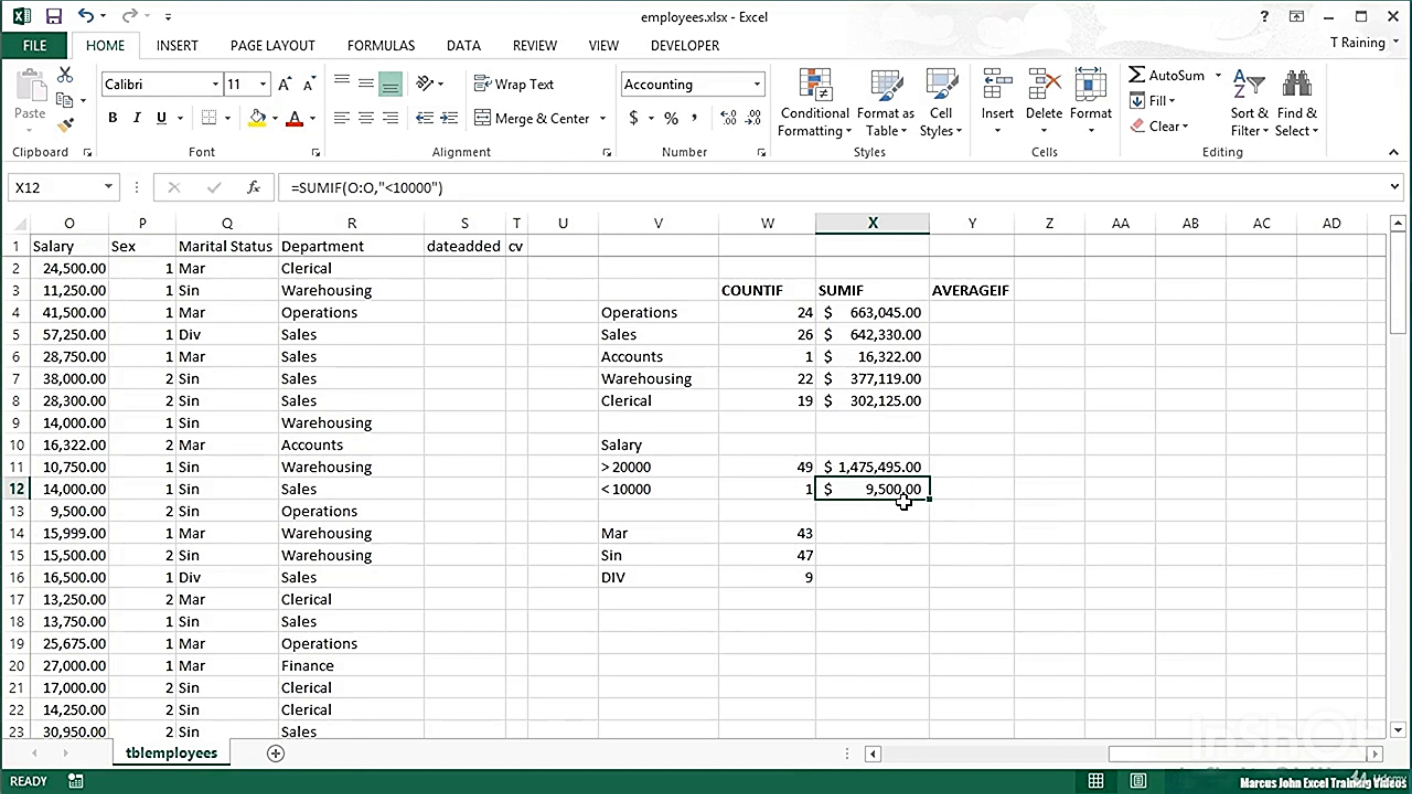
Enter =SUMIF(Q:Q,V14,O:O) in X14 to total salaries by marital status and apply the Accounting number format
{"action": "left_click", "coordinate": [876, 538]}
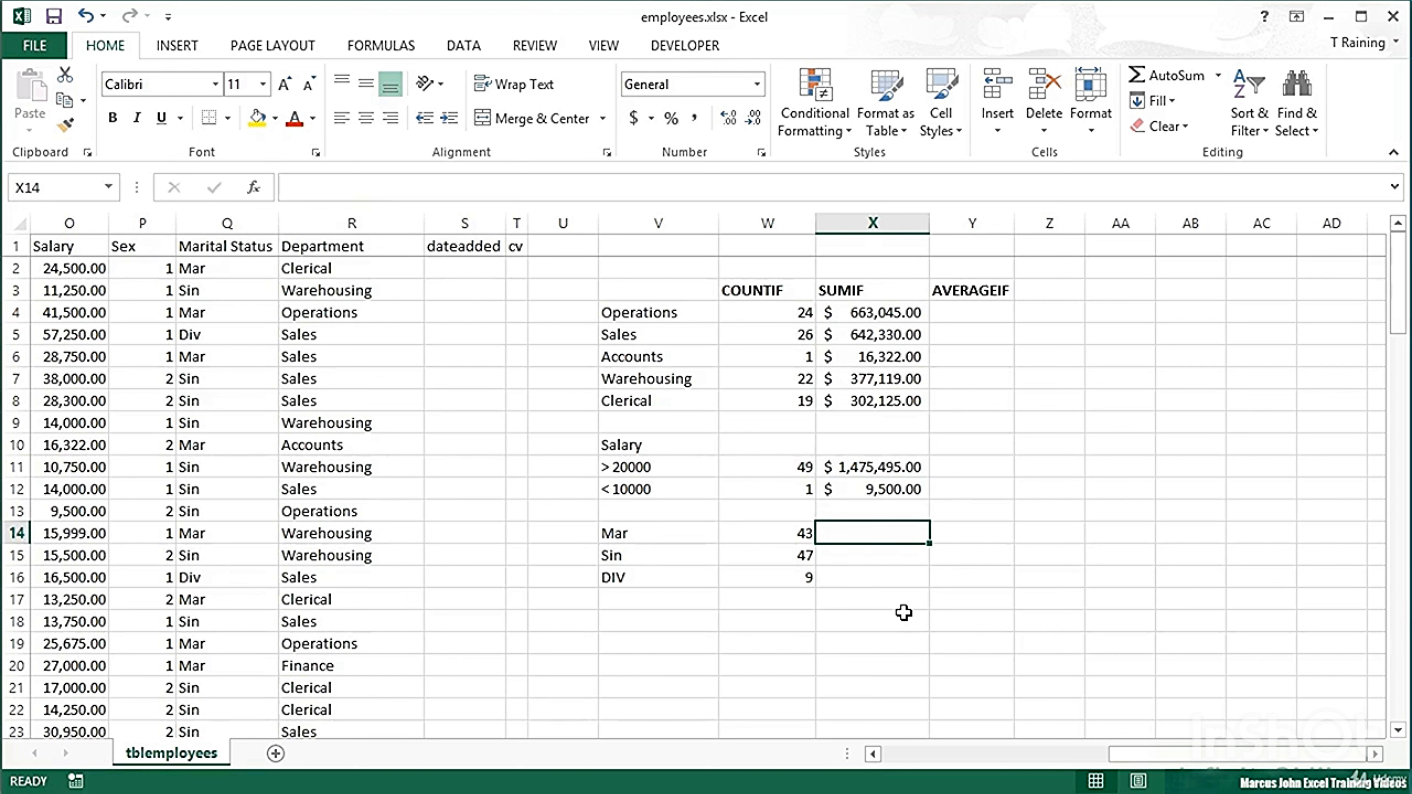
{"action": "type", "text": "="}
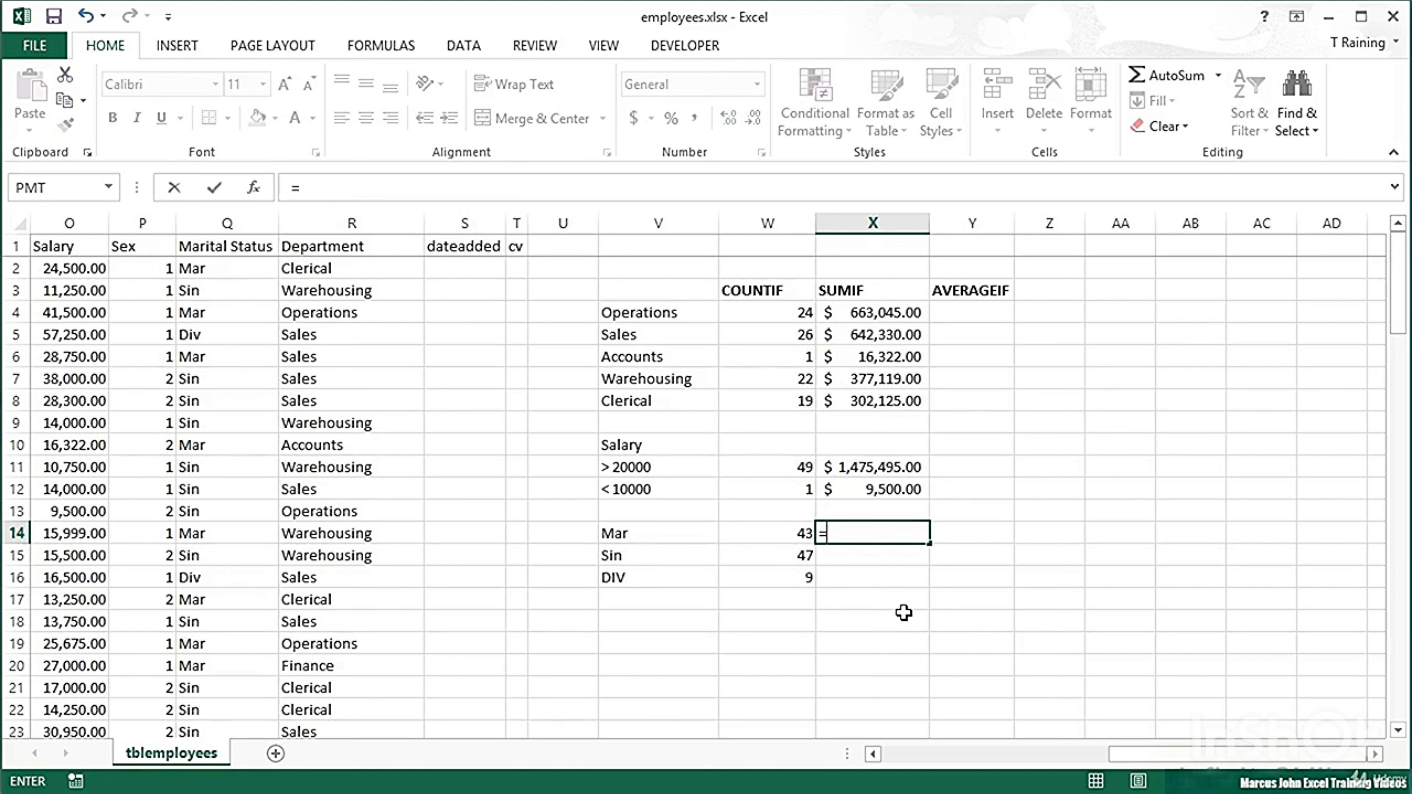
{"action": "type", "text": "sumif("}
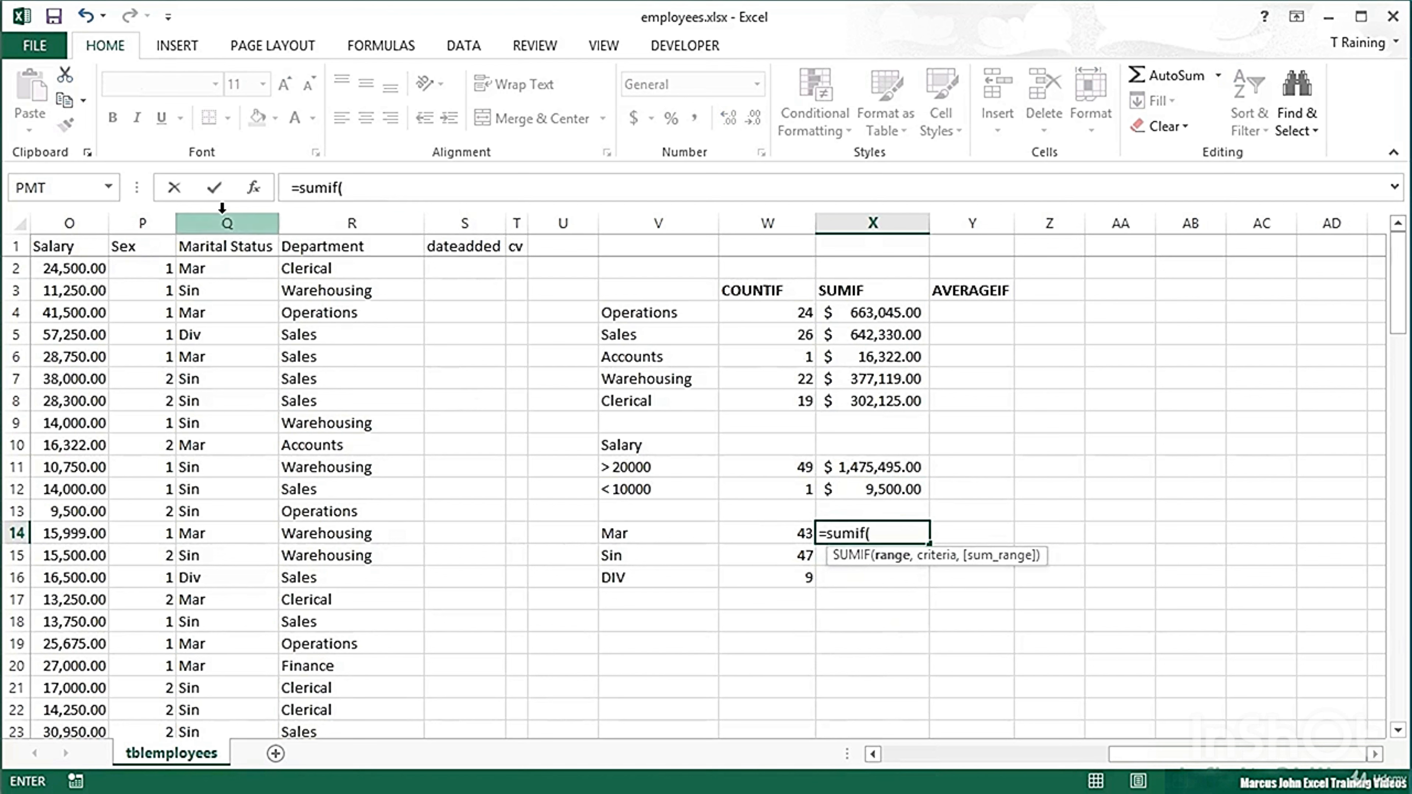
{"action": "left_click", "coordinate": [211, 221]}
{"action": "type", "text": ","}
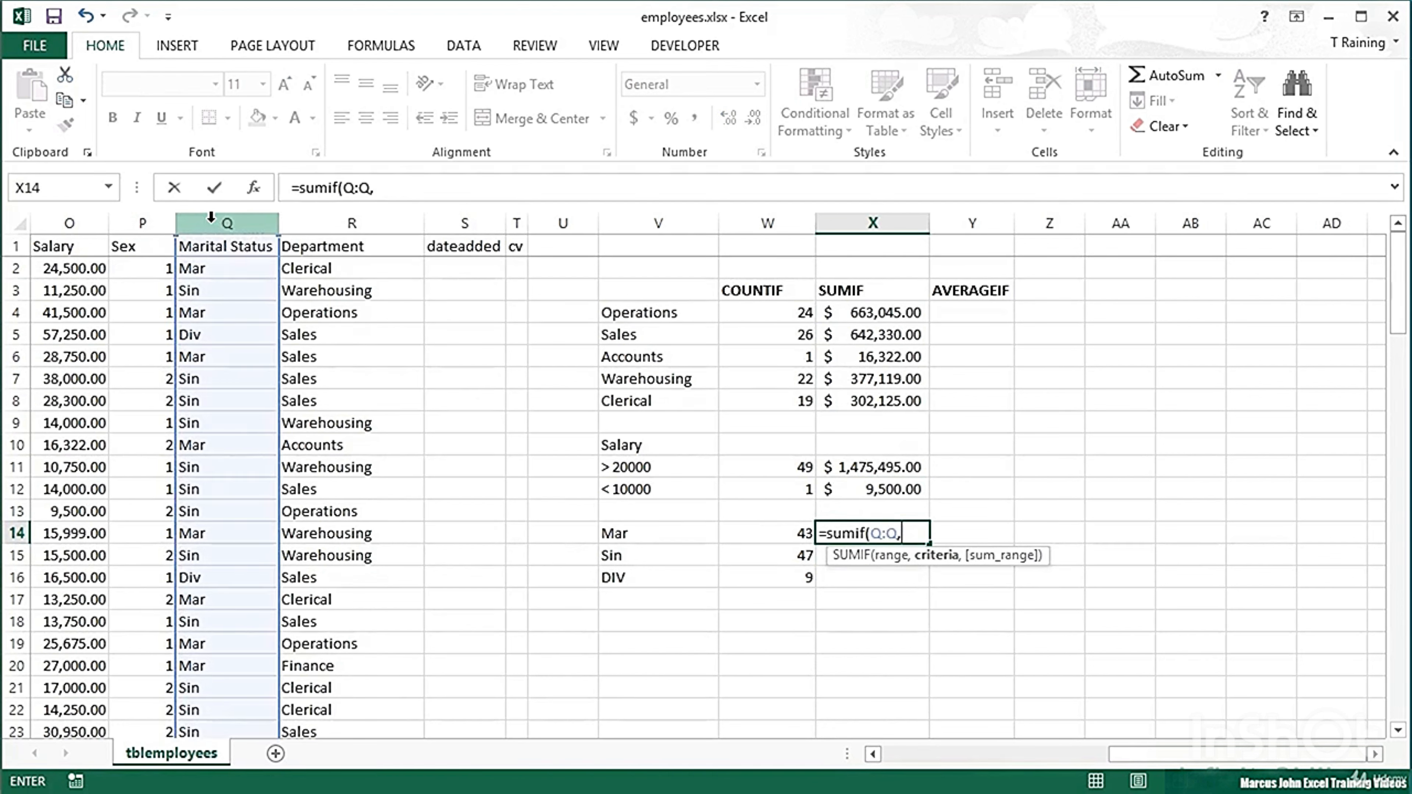
{"action": "left_click", "coordinate": [641, 533]}
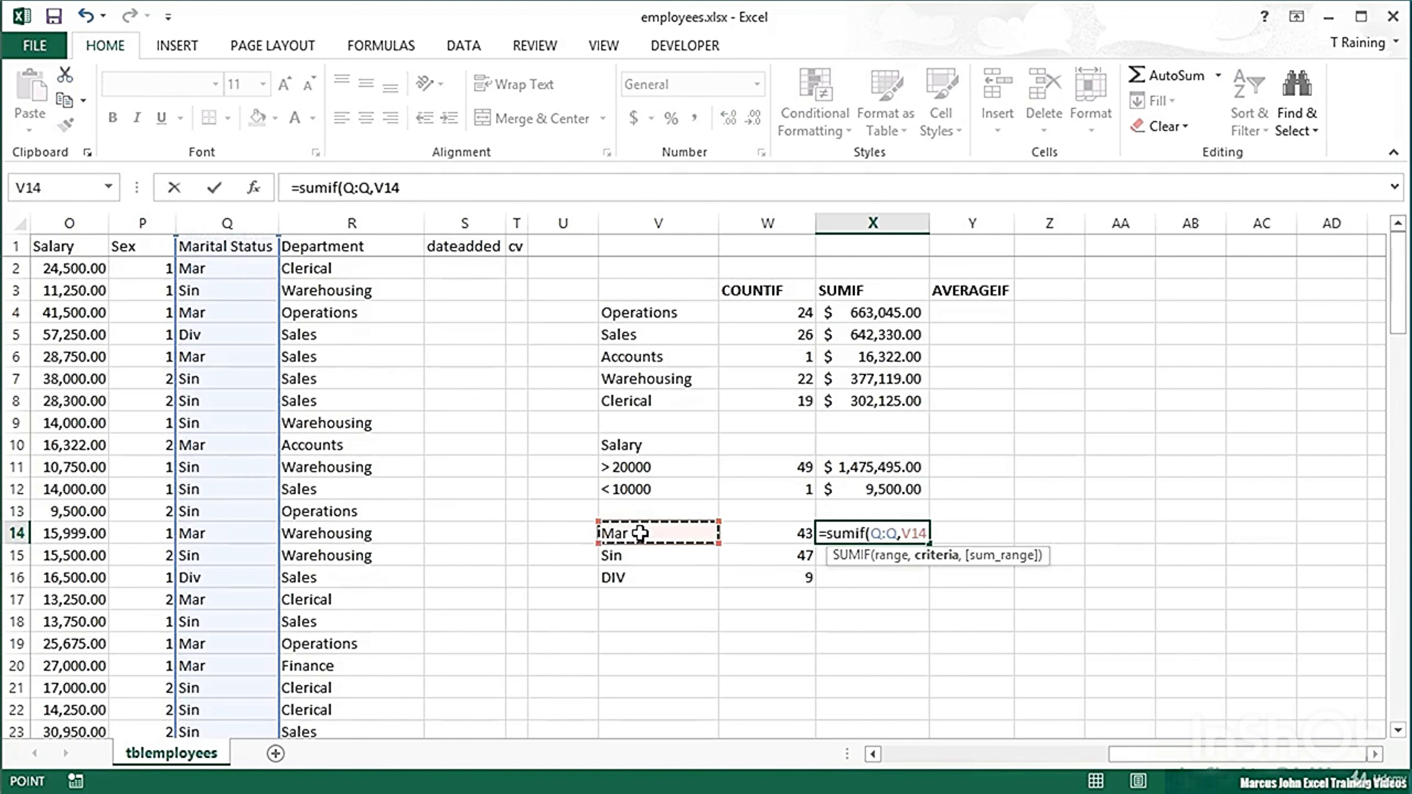
{"action": "type", "text": ","}
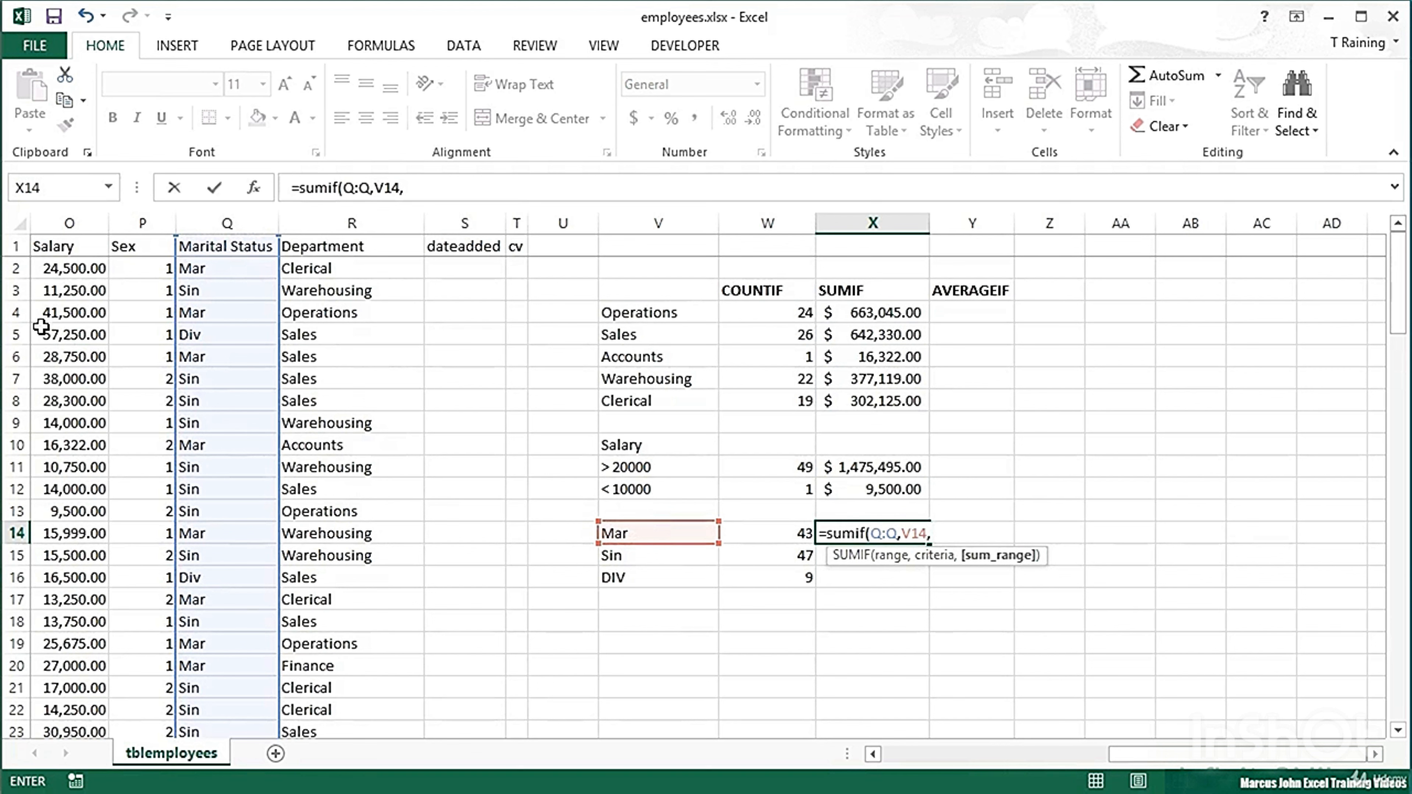
{"action": "left_click", "coordinate": [85, 220]}
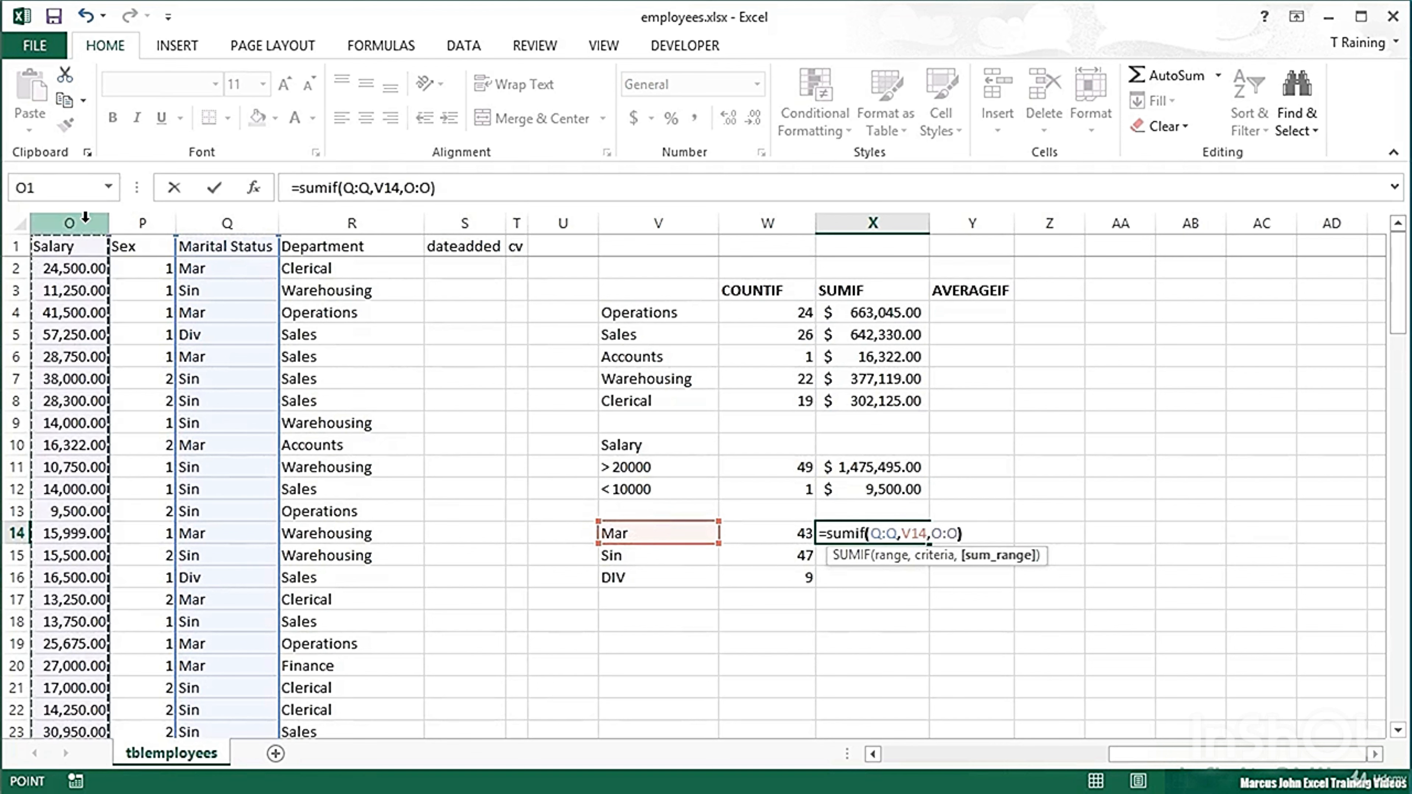
{"action": "key", "text": "ctrl+Return"}
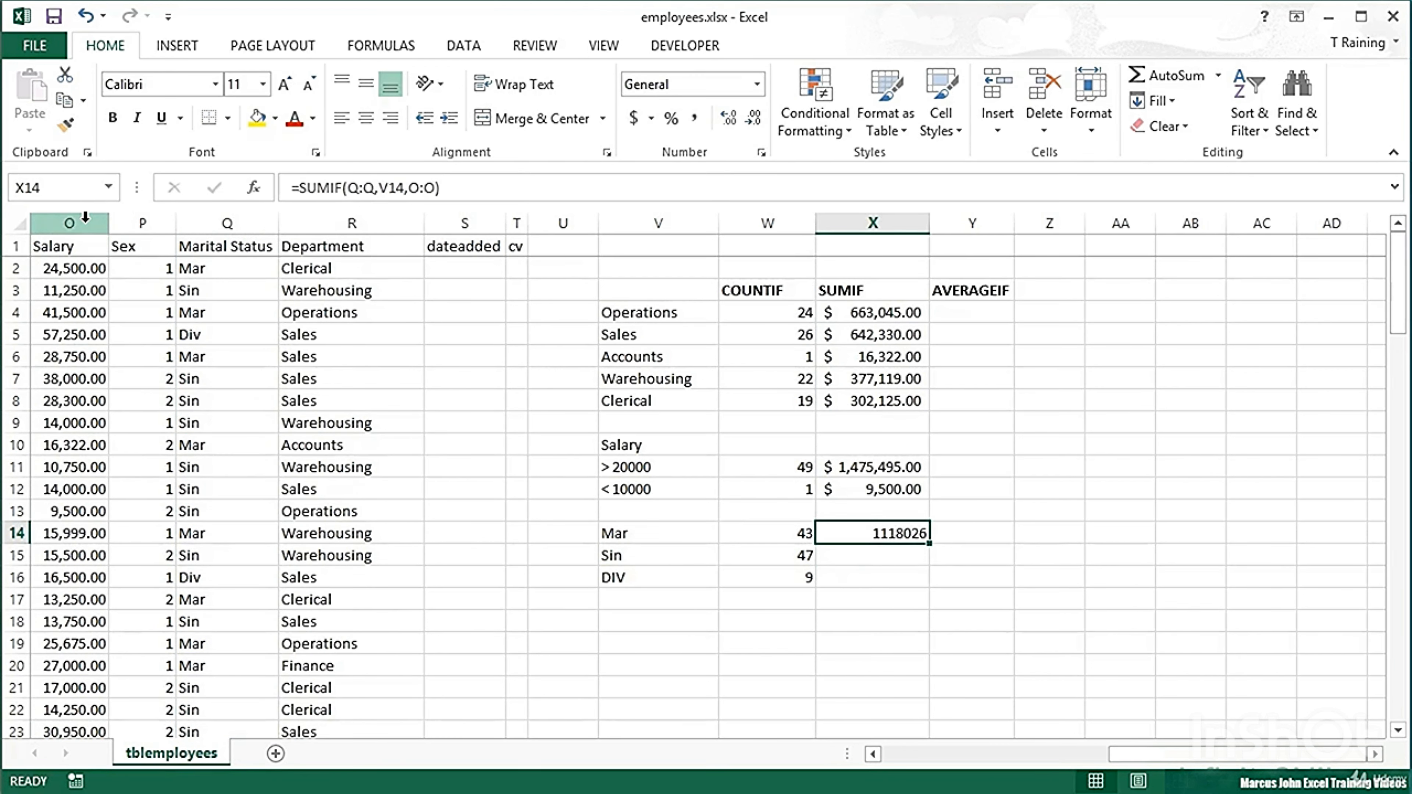
{"action": "left_click", "coordinate": [634, 118]}
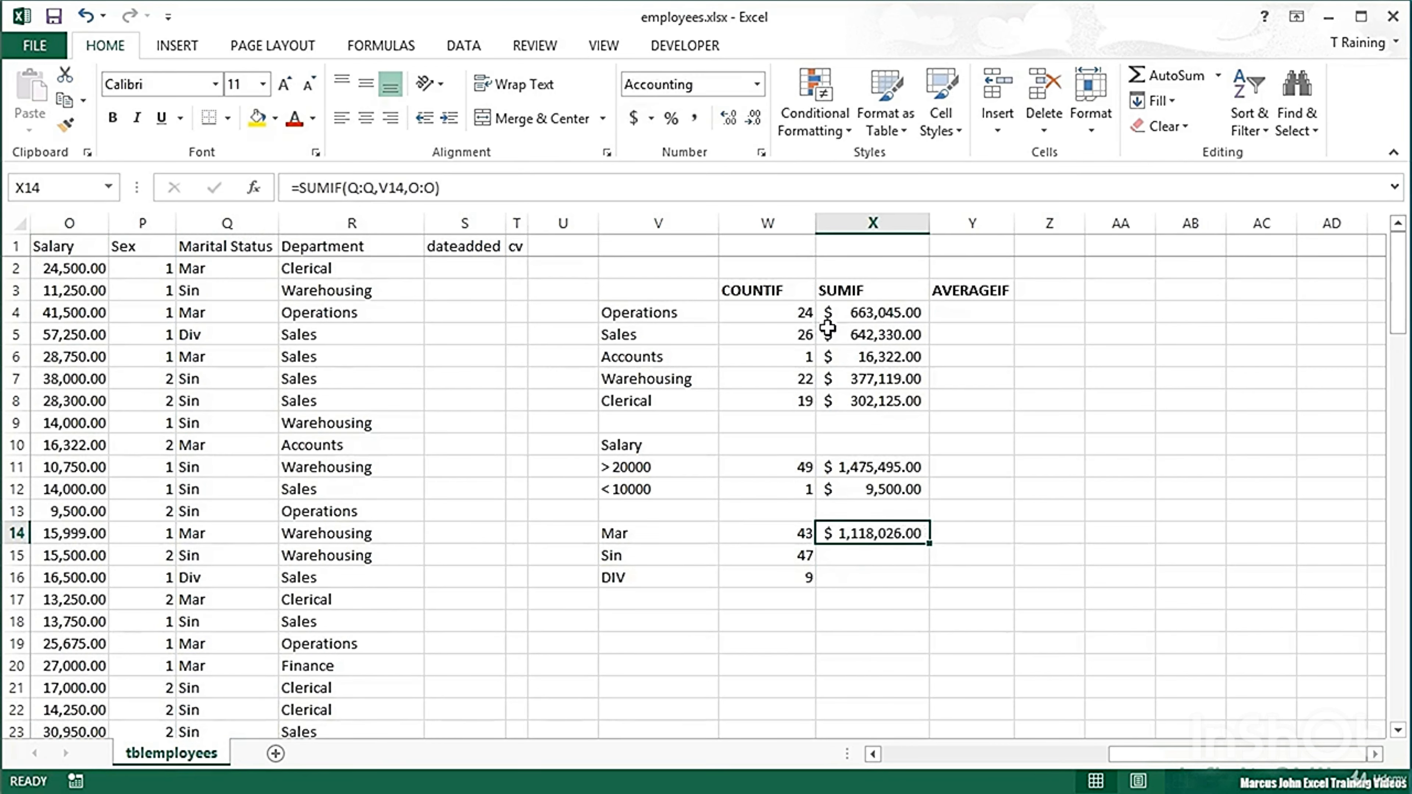
Copy the marital status SUMIF formula from X14 down to X16 and check the copy beside DIV
{"action": "double_click", "coordinate": [930, 544]}
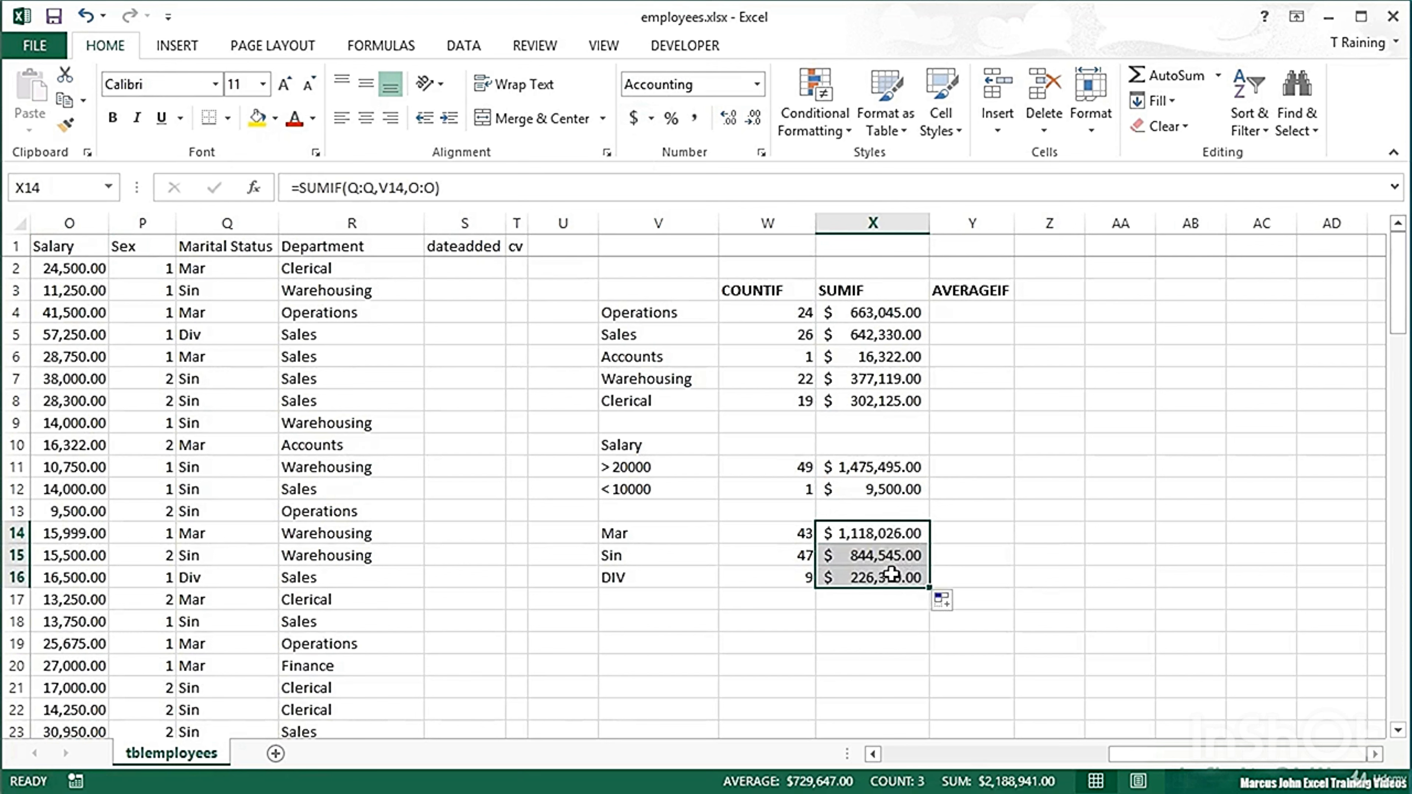
{"action": "double_click", "coordinate": [878, 574]}
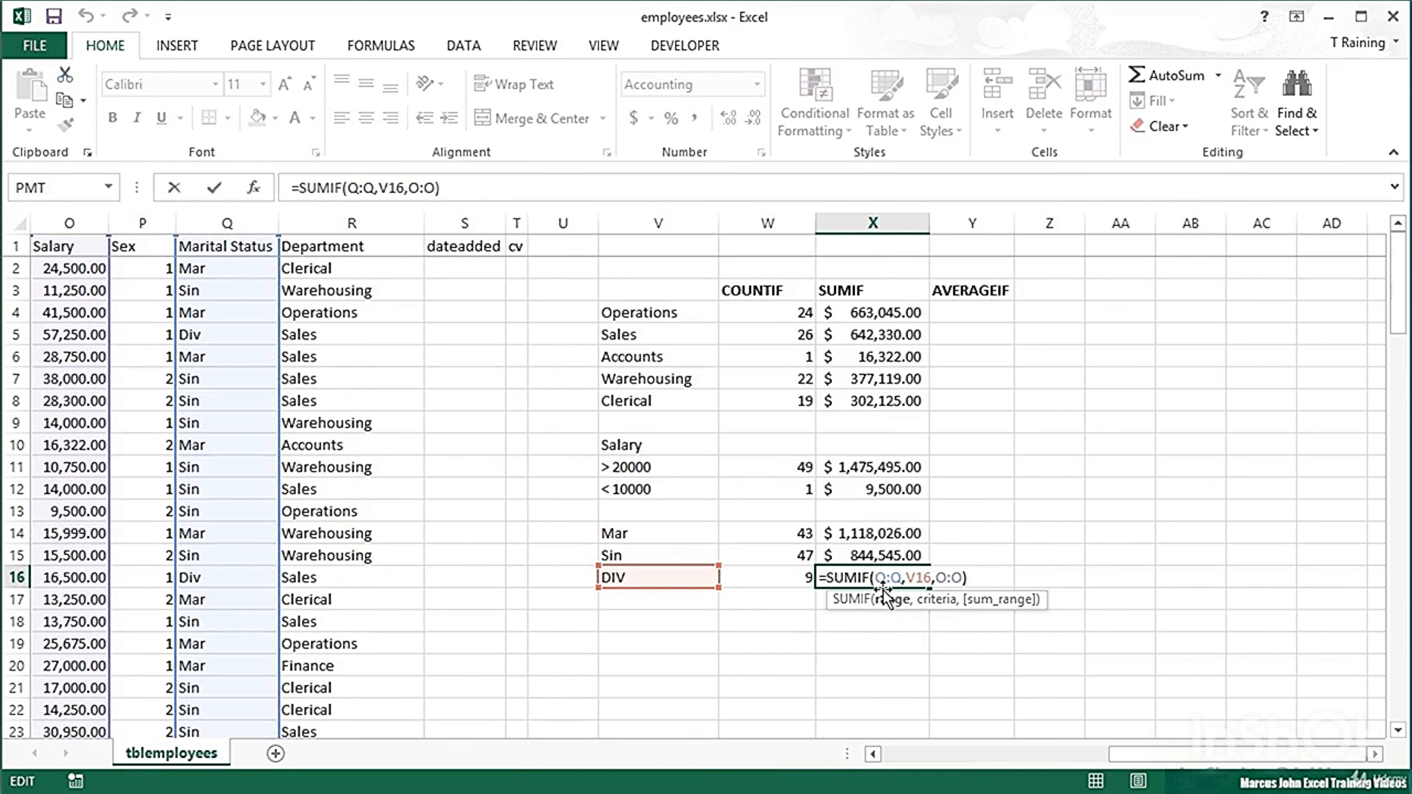
{"action": "left_click", "coordinate": [877, 578]}
{"action": "key", "text": "Return"}
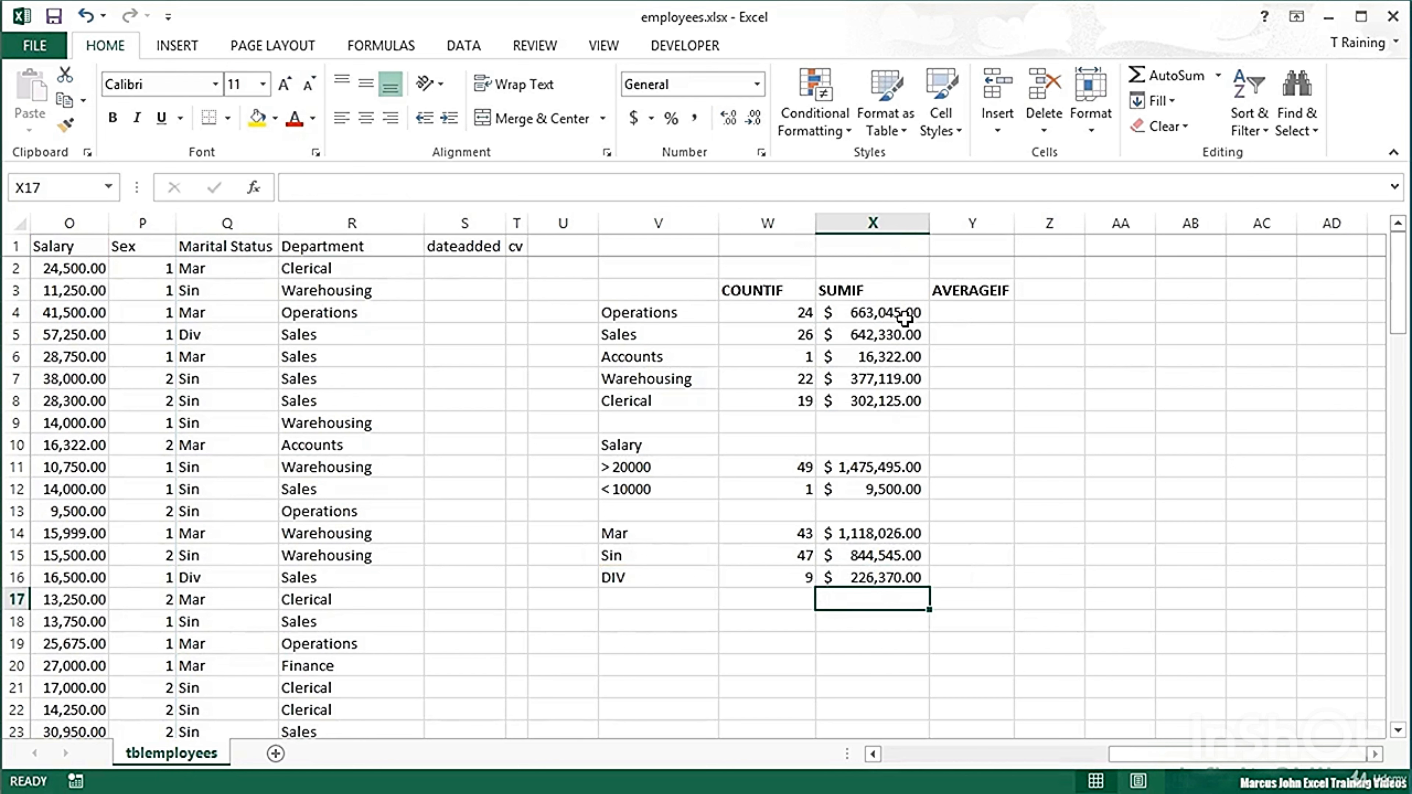
Enter an AVERAGEIF formula in Y4 with range R:R, criterion V4 and average range O:O, and apply the Accounting number format
{"action": "left_click", "coordinate": [980, 312]}
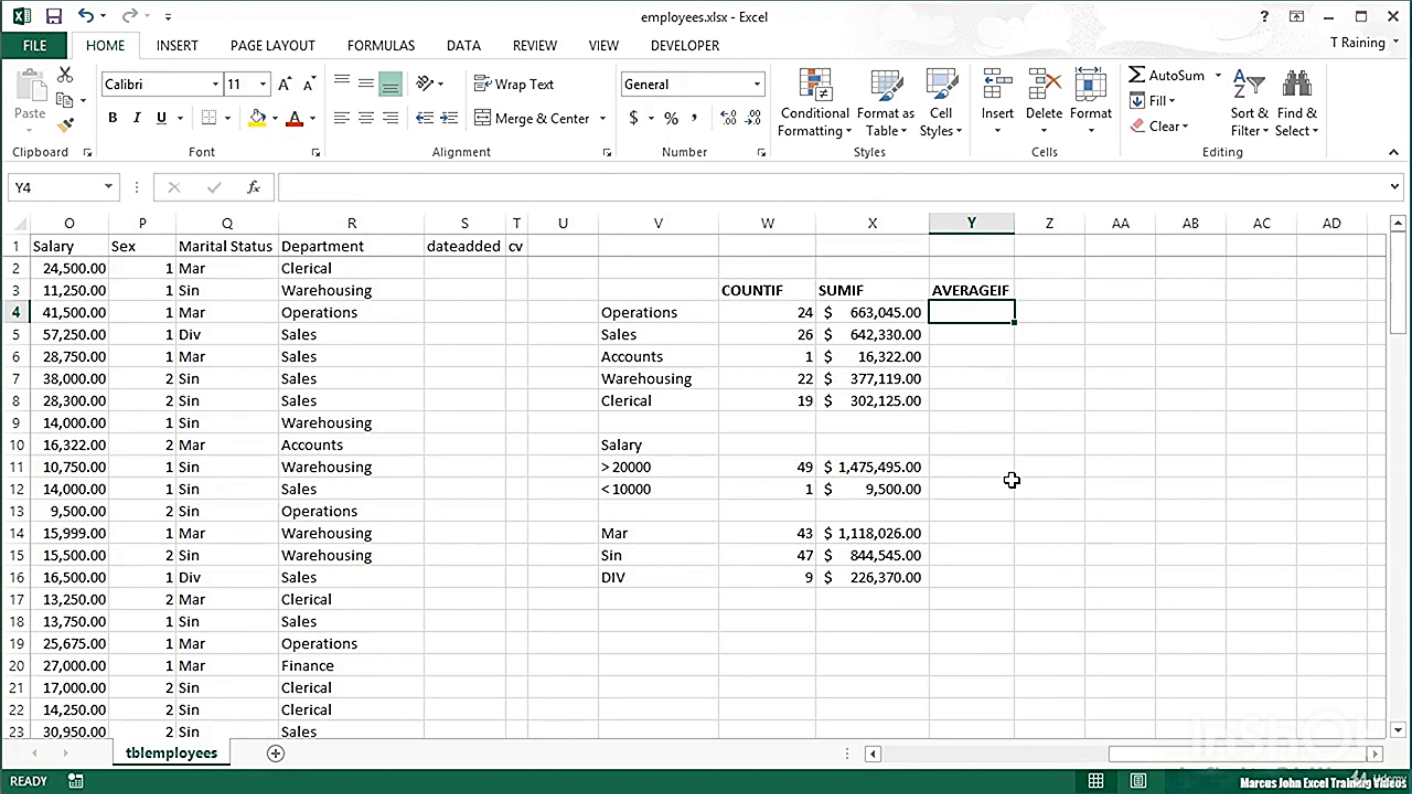
{"action": "type", "text": "=average"}
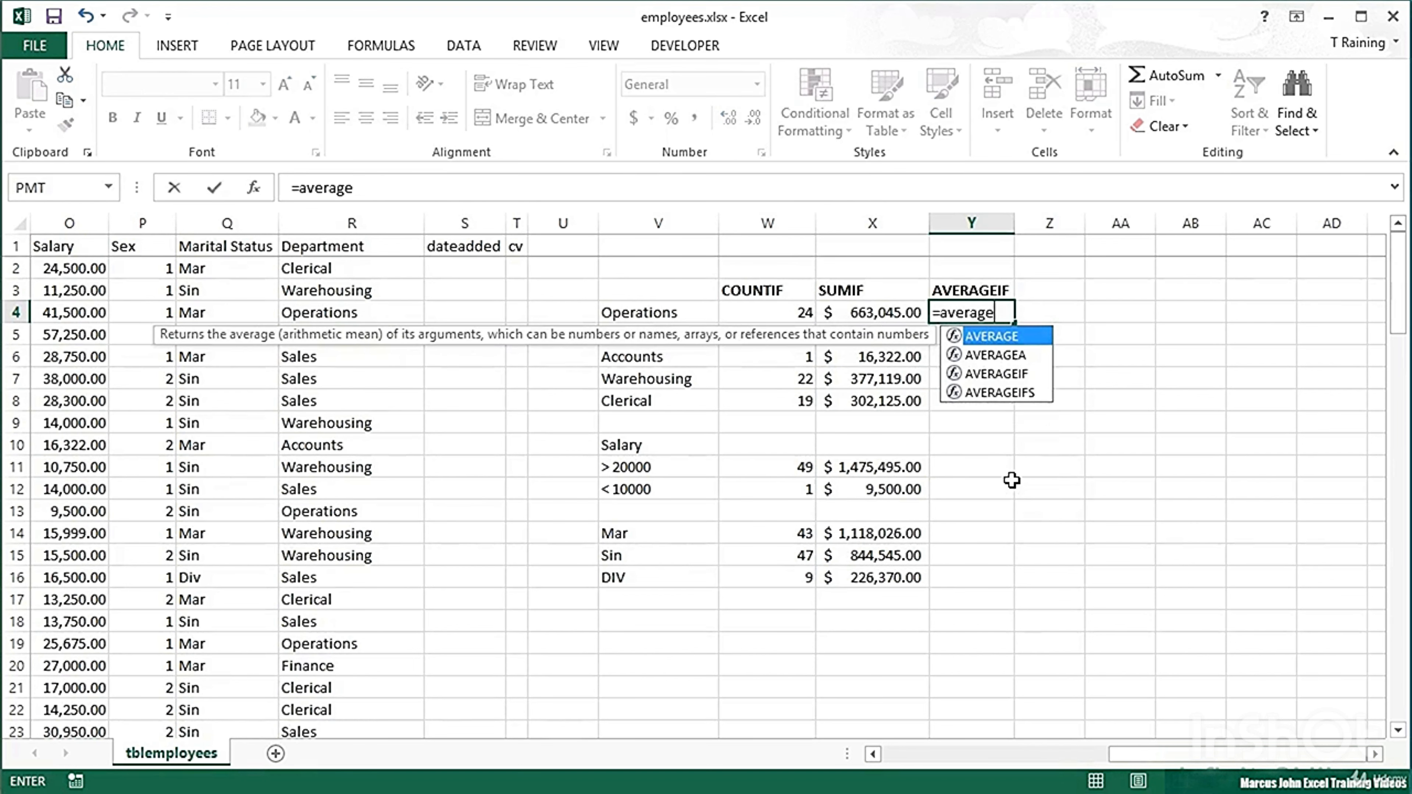
{"action": "type", "text": "if"}
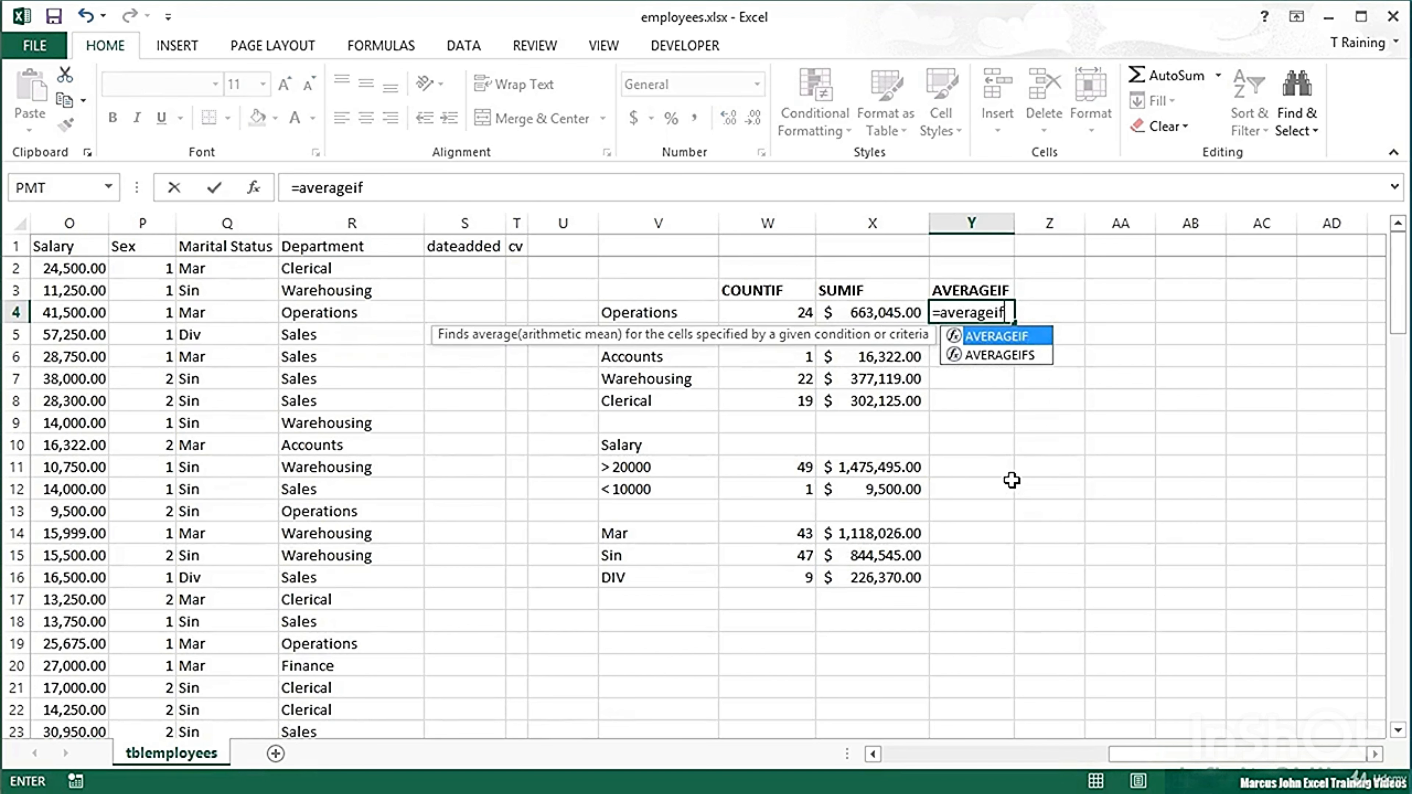
{"action": "type", "text": "("}
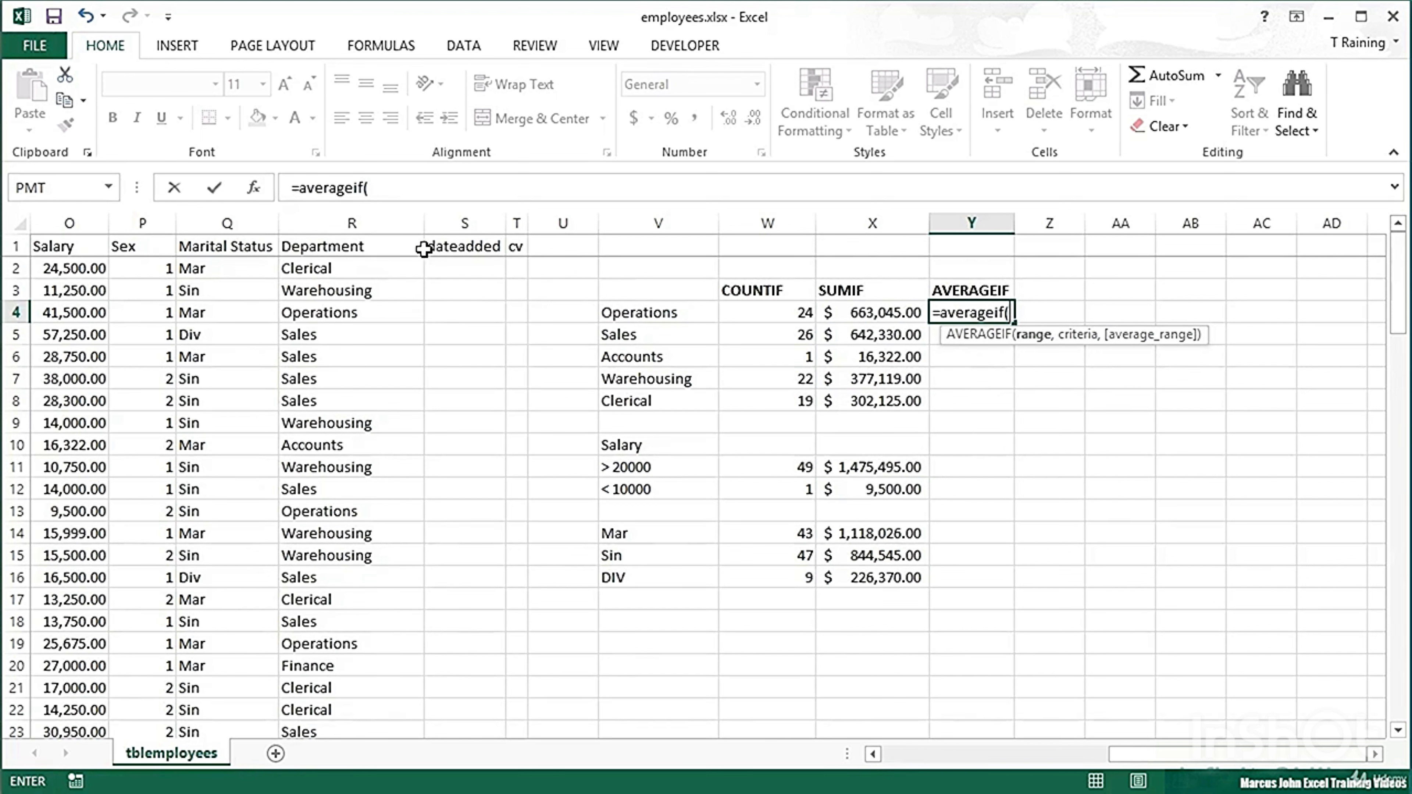
{"action": "left_click", "coordinate": [321, 222]}
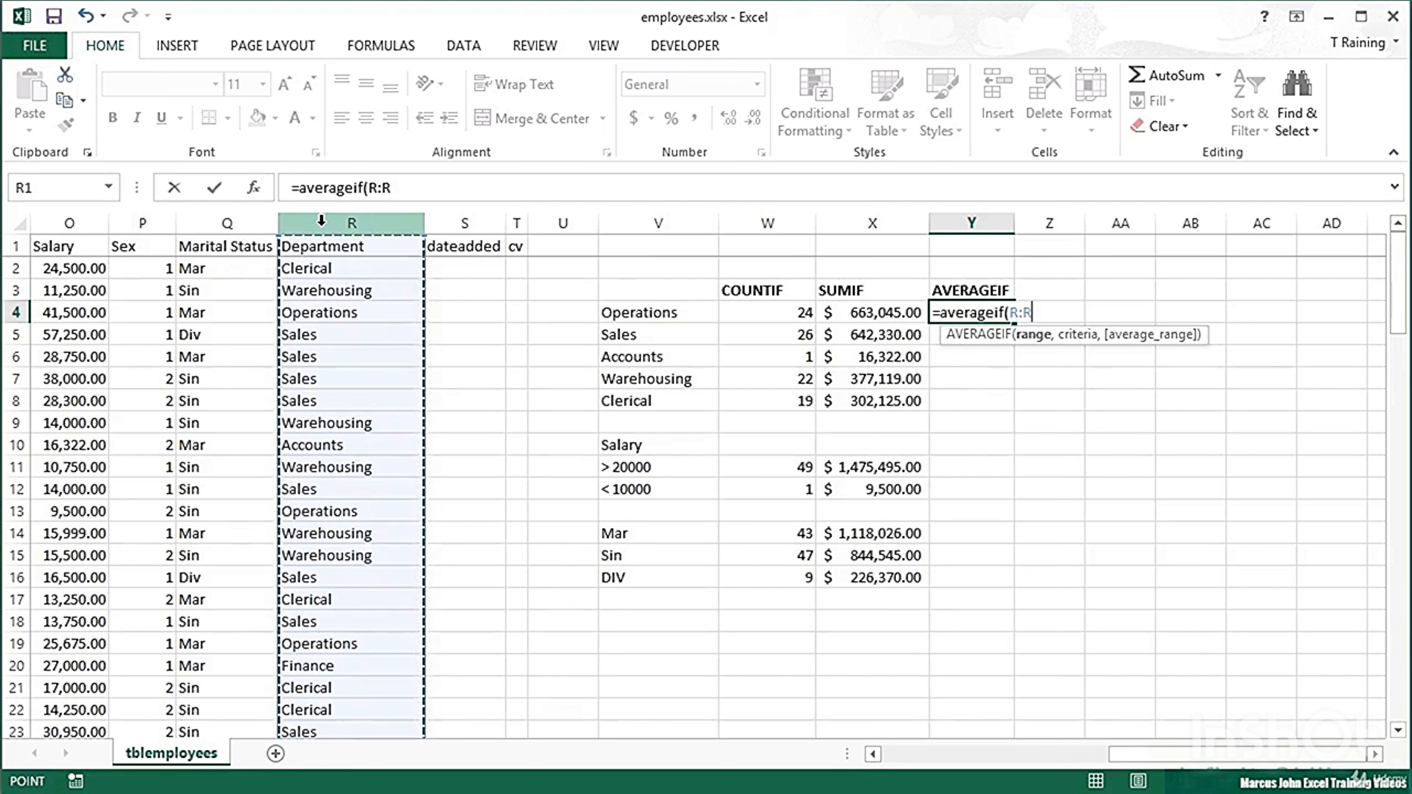
{"action": "type", "text": ","}
{"action": "left_click", "coordinate": [655, 315]}
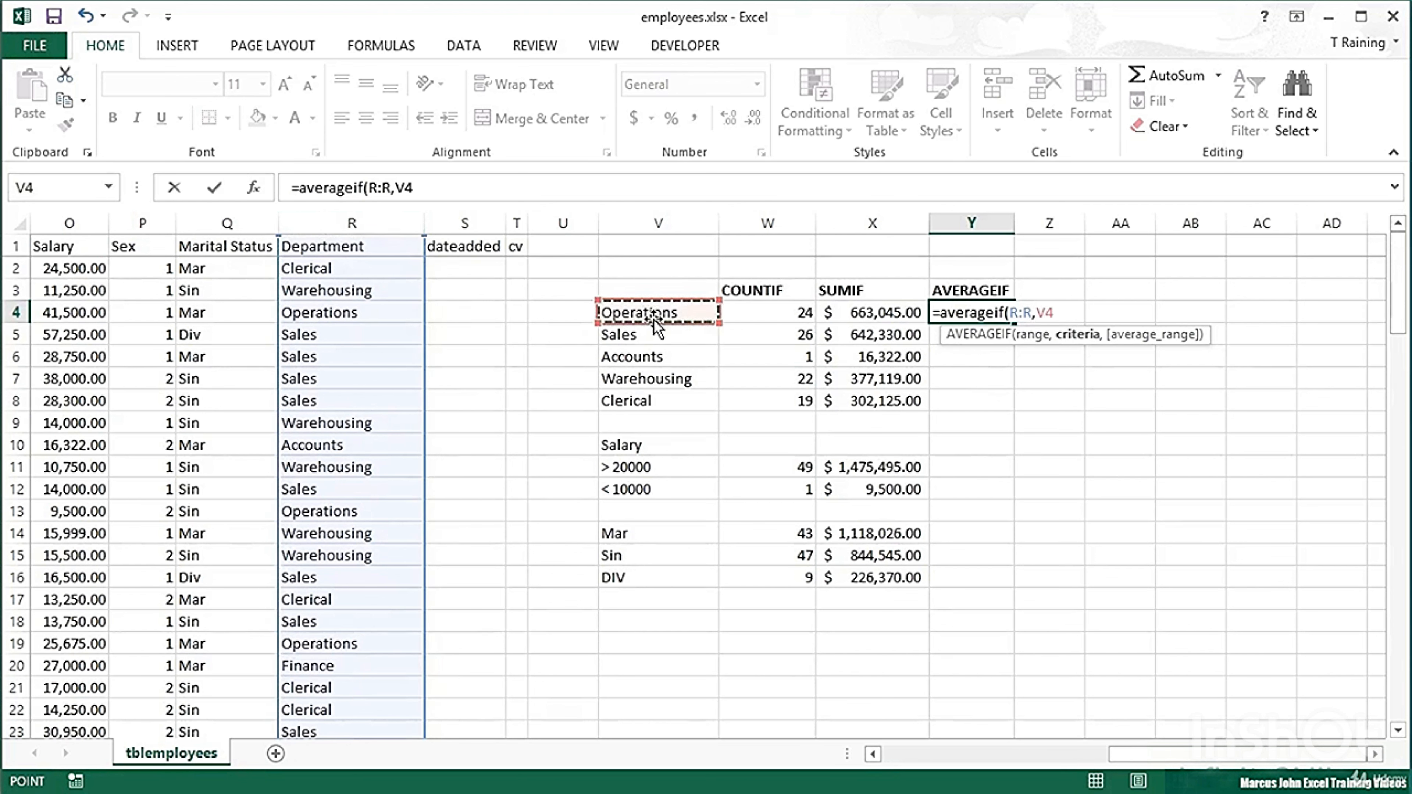
{"action": "type", "text": ","}
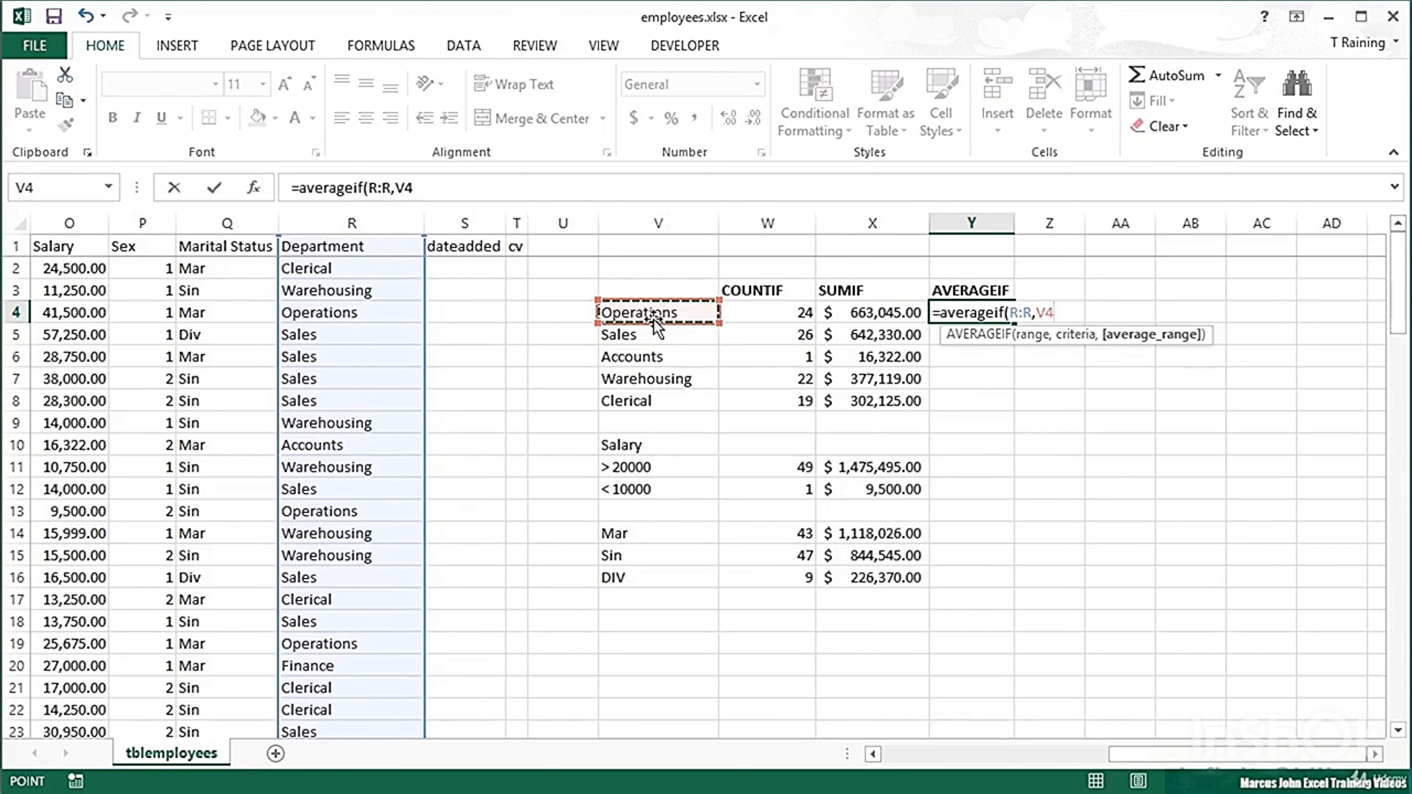
{"action": "left_click", "coordinate": [77, 222]}
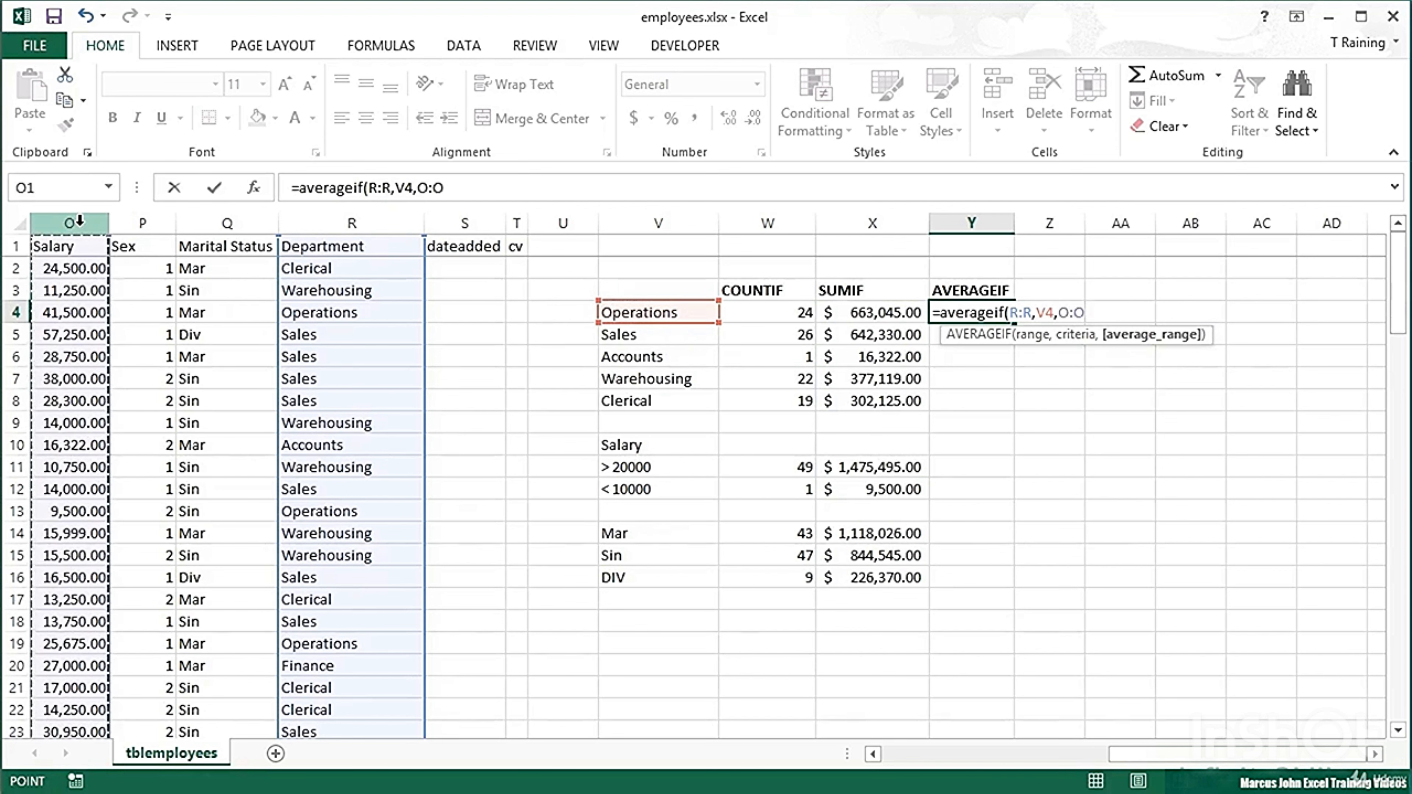
{"action": "key", "text": "ctrl+Return"}
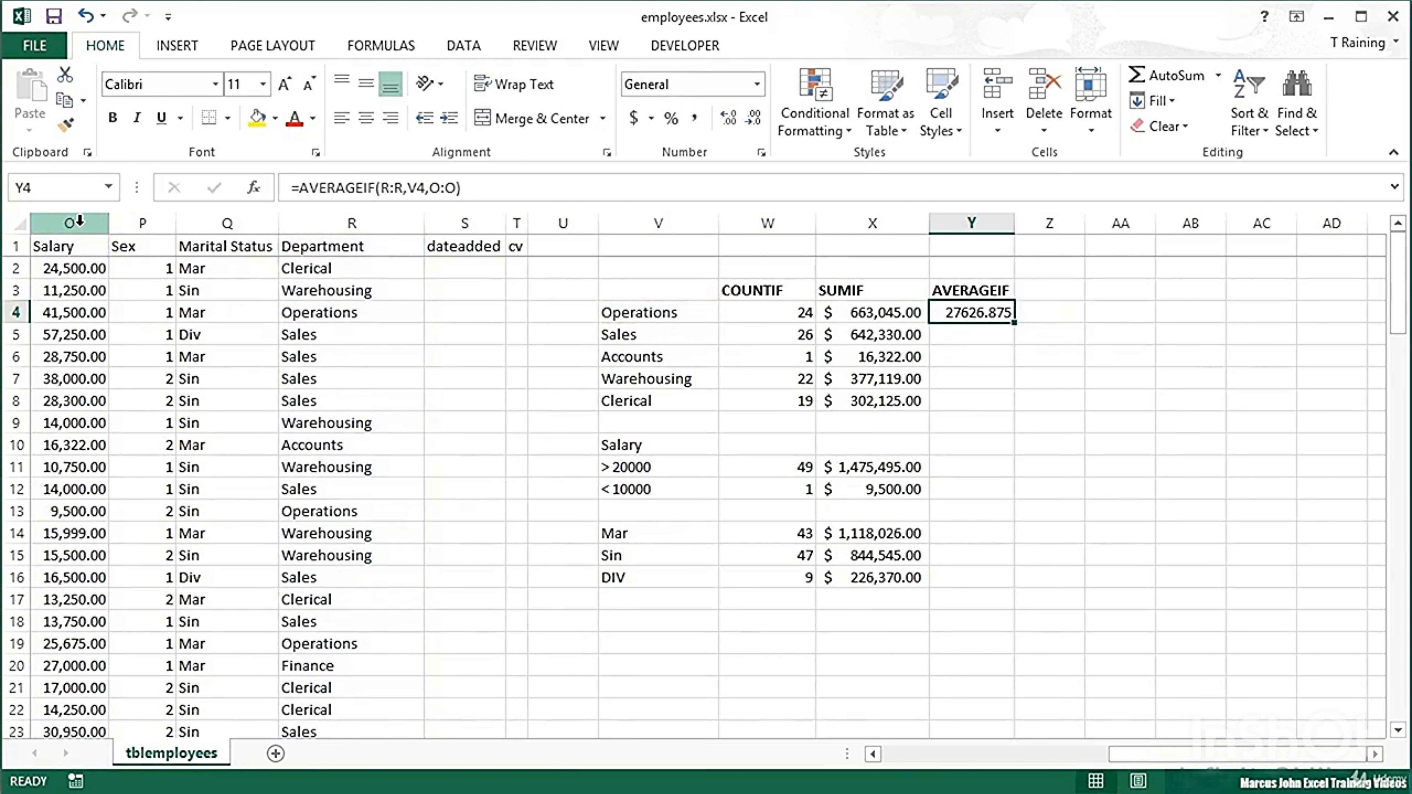
{"action": "left_click", "coordinate": [639, 123]}
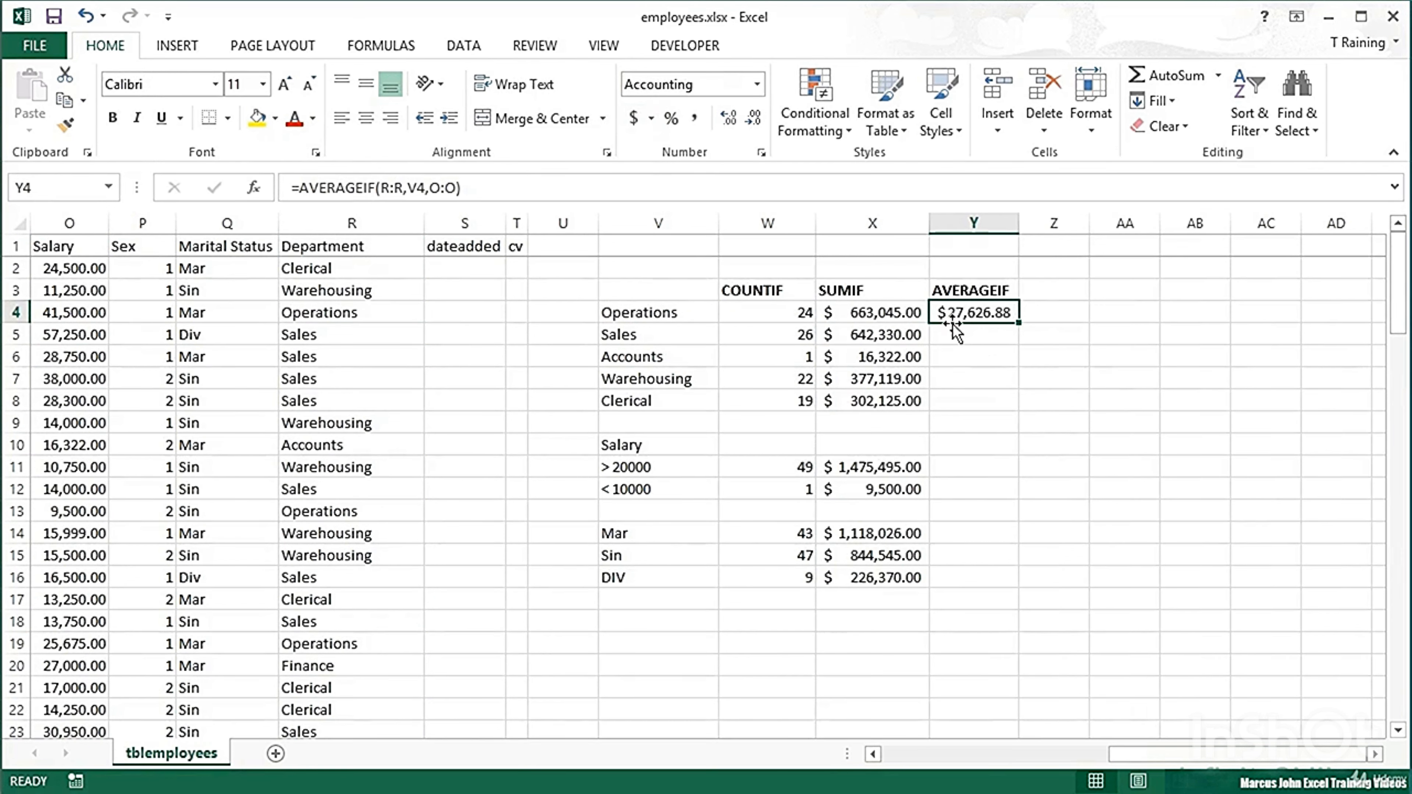
Copy the department AVERAGEIF formula from Y4 down to Y8
{"action": "double_click", "coordinate": [1025, 328]}
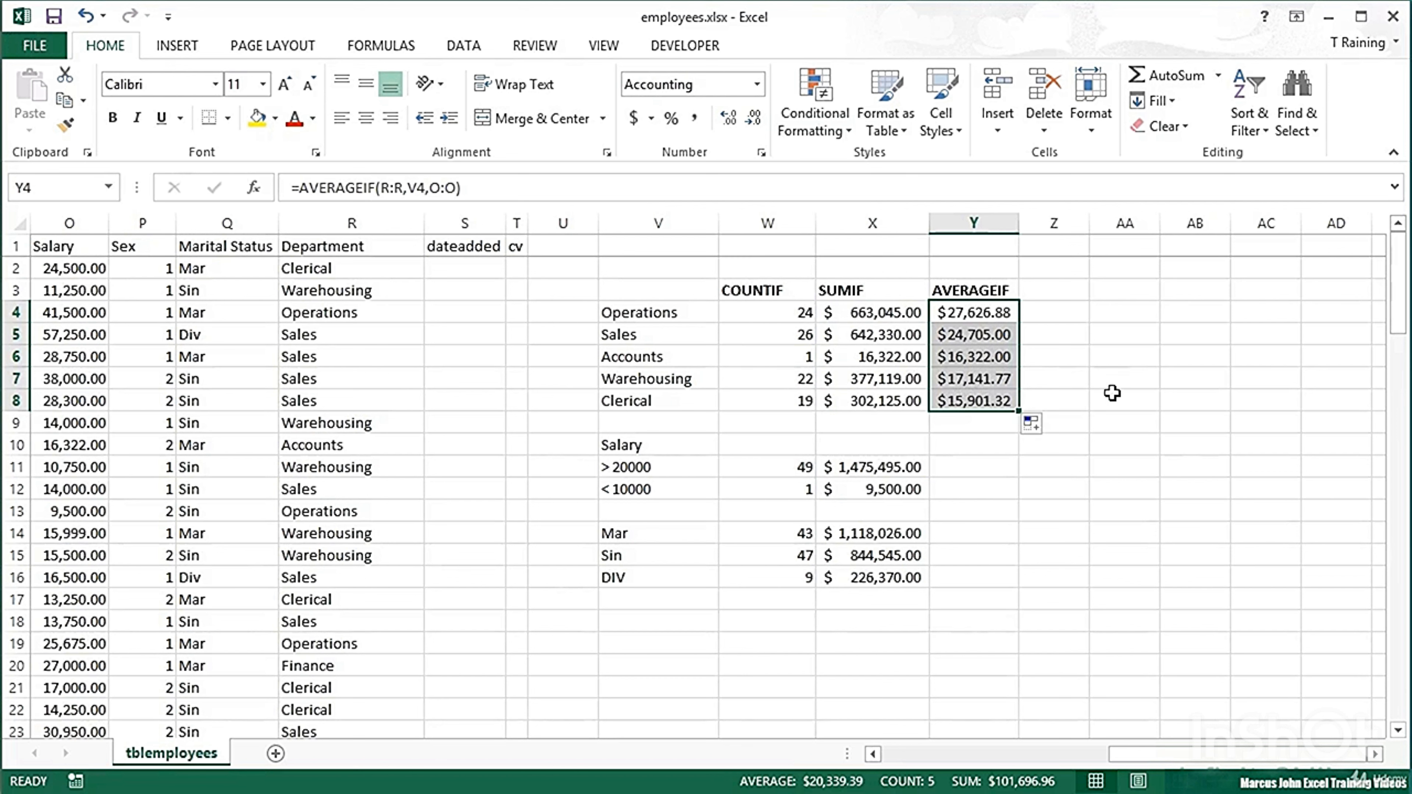
Enter =X4/W4 in AA4 and copy it down to AA8 to cross-check the department averages
{"action": "left_click", "coordinate": [1107, 316]}
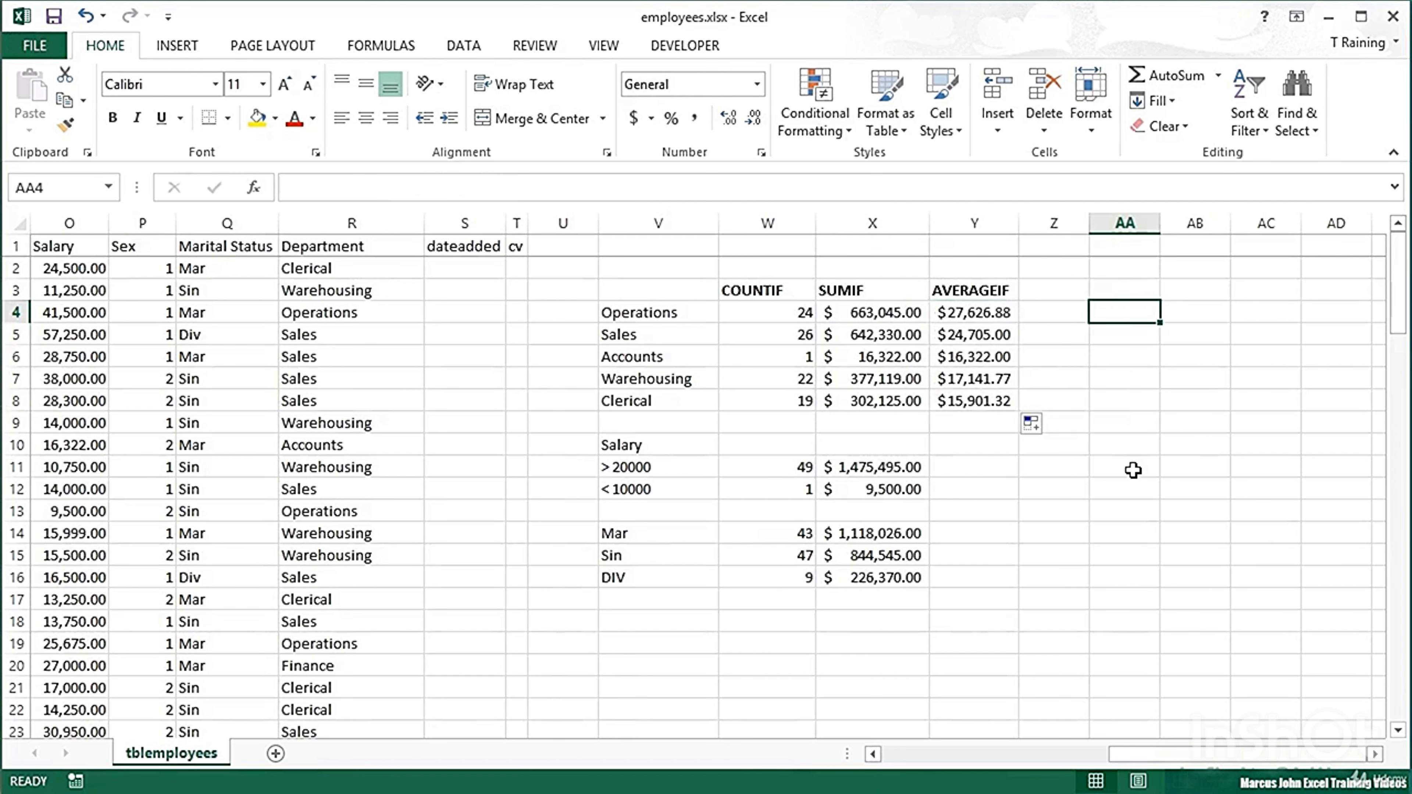
{"action": "type", "text": "="}
{"action": "key", "text": "Left"}
{"action": "key", "text": "Left"}
{"action": "key", "text": "Left"}
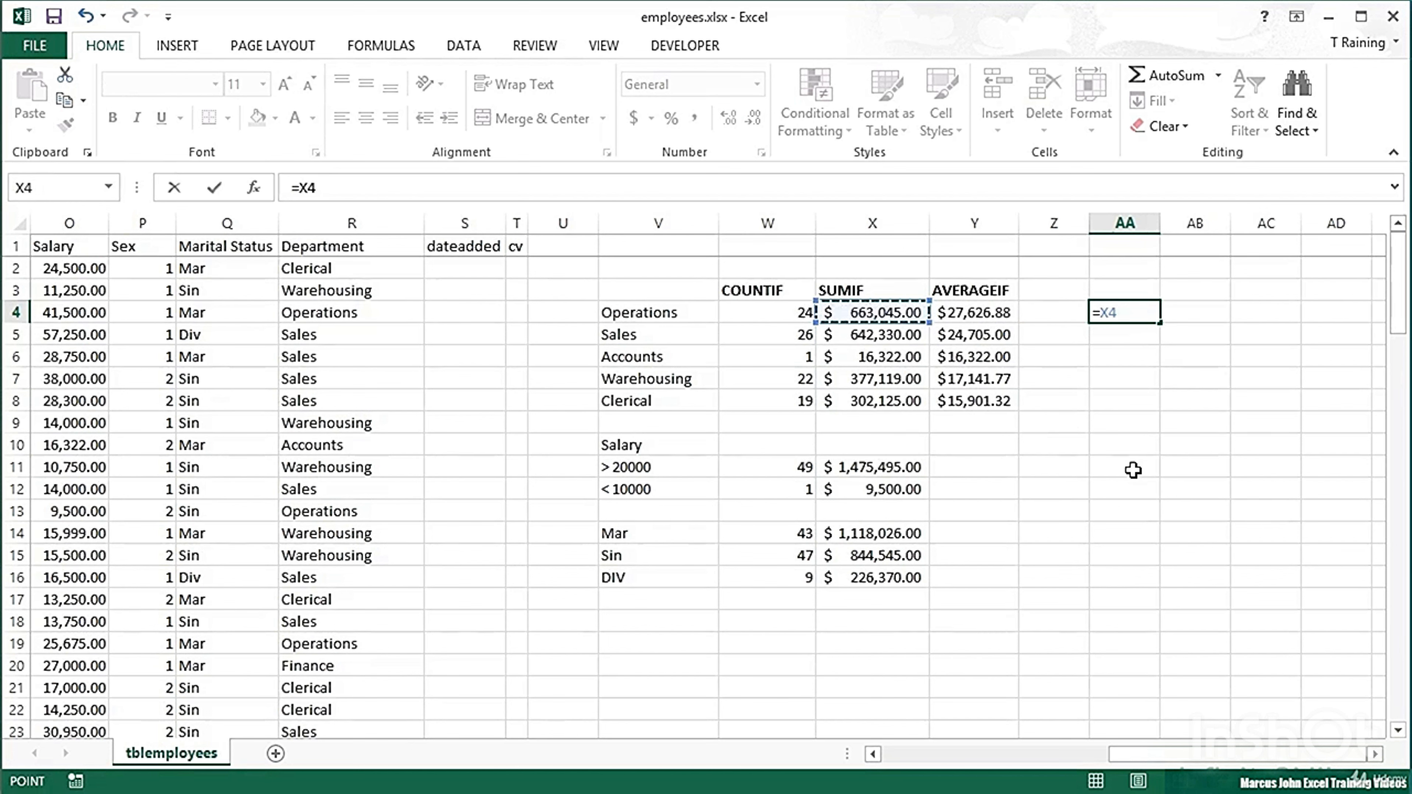
{"action": "type", "text": "/"}
{"action": "key", "text": "Left"}
{"action": "key", "text": "Left"}
{"action": "key", "text": "Left"}
{"action": "key", "text": "Left"}
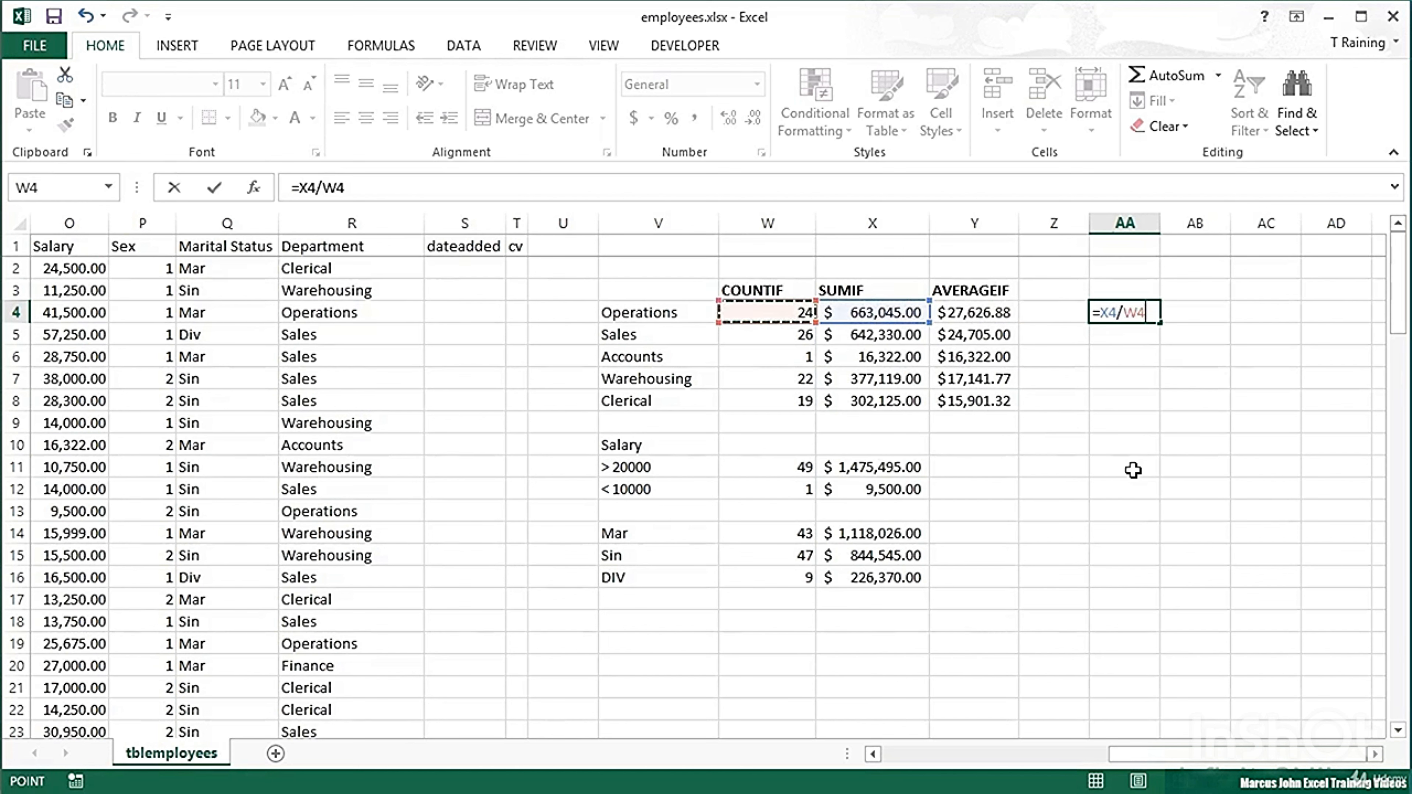
{"action": "key", "text": "ctrl+Return"}
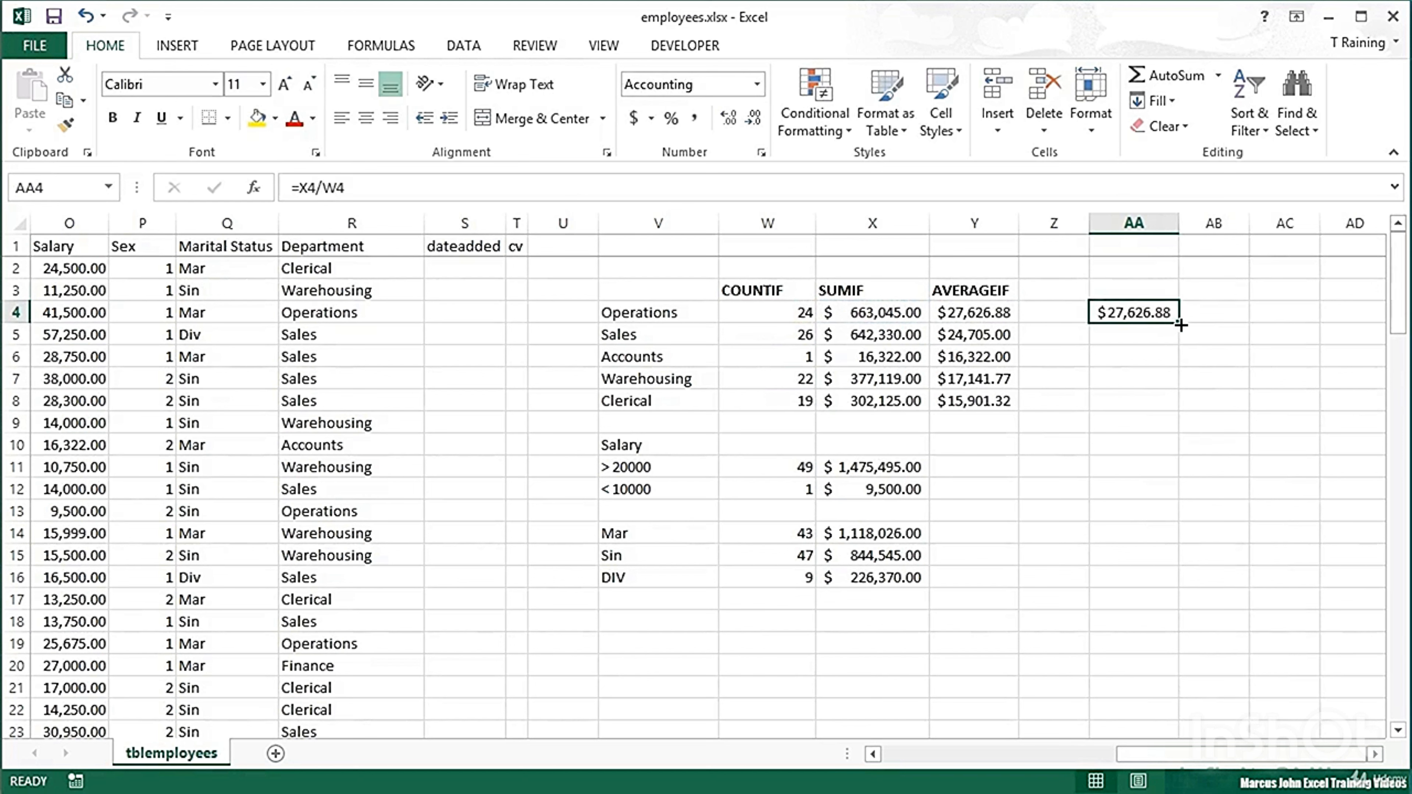
{"action": "left_click_drag", "start_coordinate": [1178, 322], "coordinate": [1170, 406]}
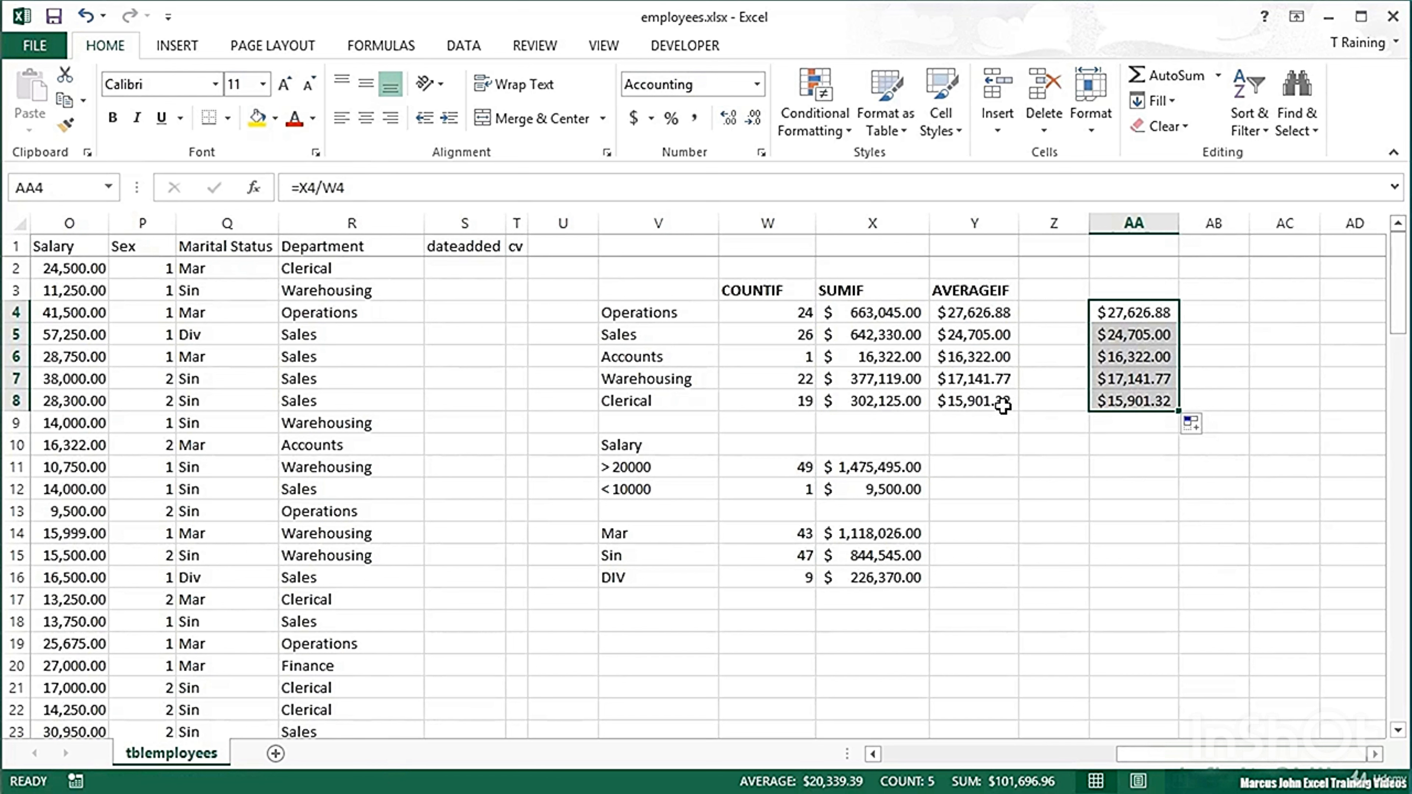
Enter =AVERAGEIF(O:O,">20000") in Y11 to average salaries above the threshold and apply the Accounting number format
{"action": "left_click", "coordinate": [954, 462]}
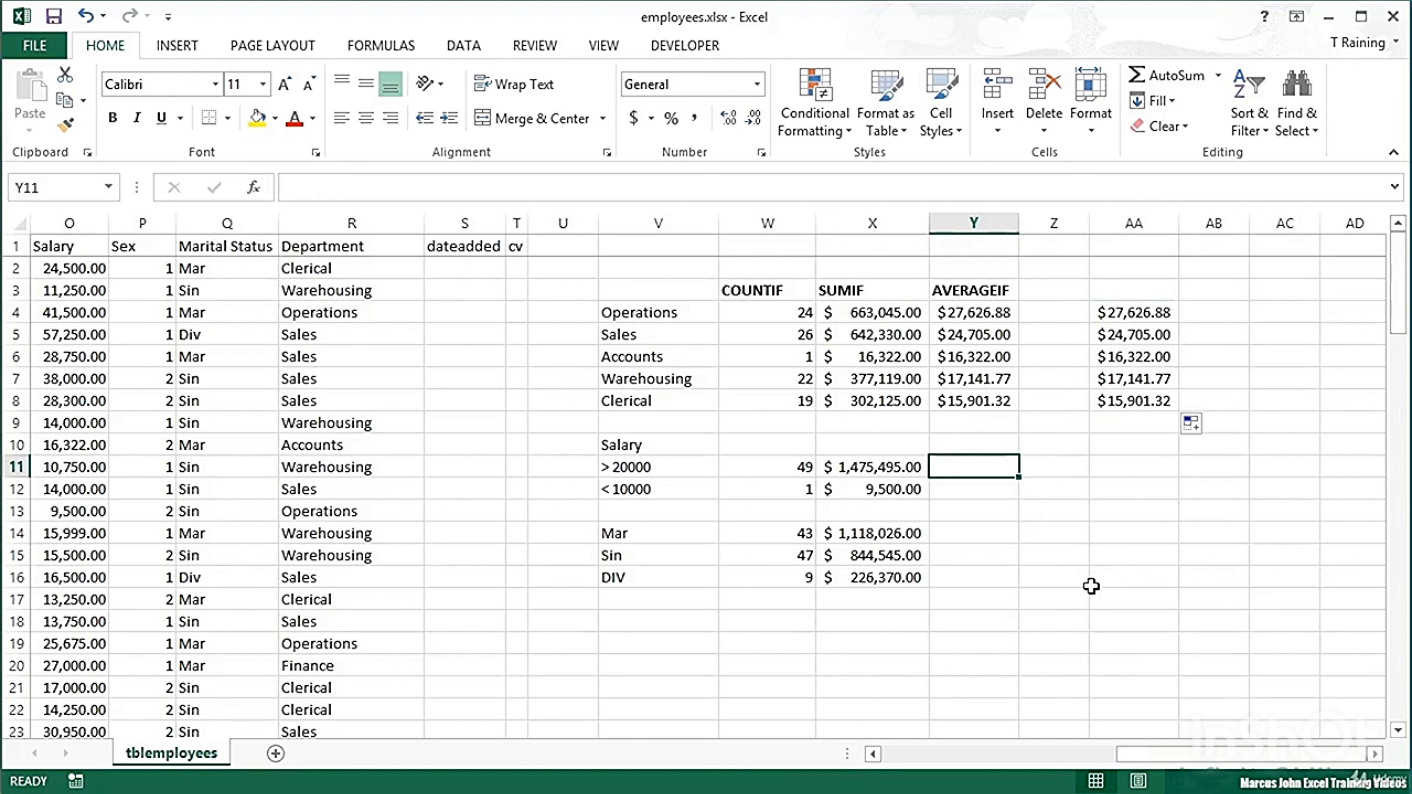
{"action": "type", "text": "=a"}
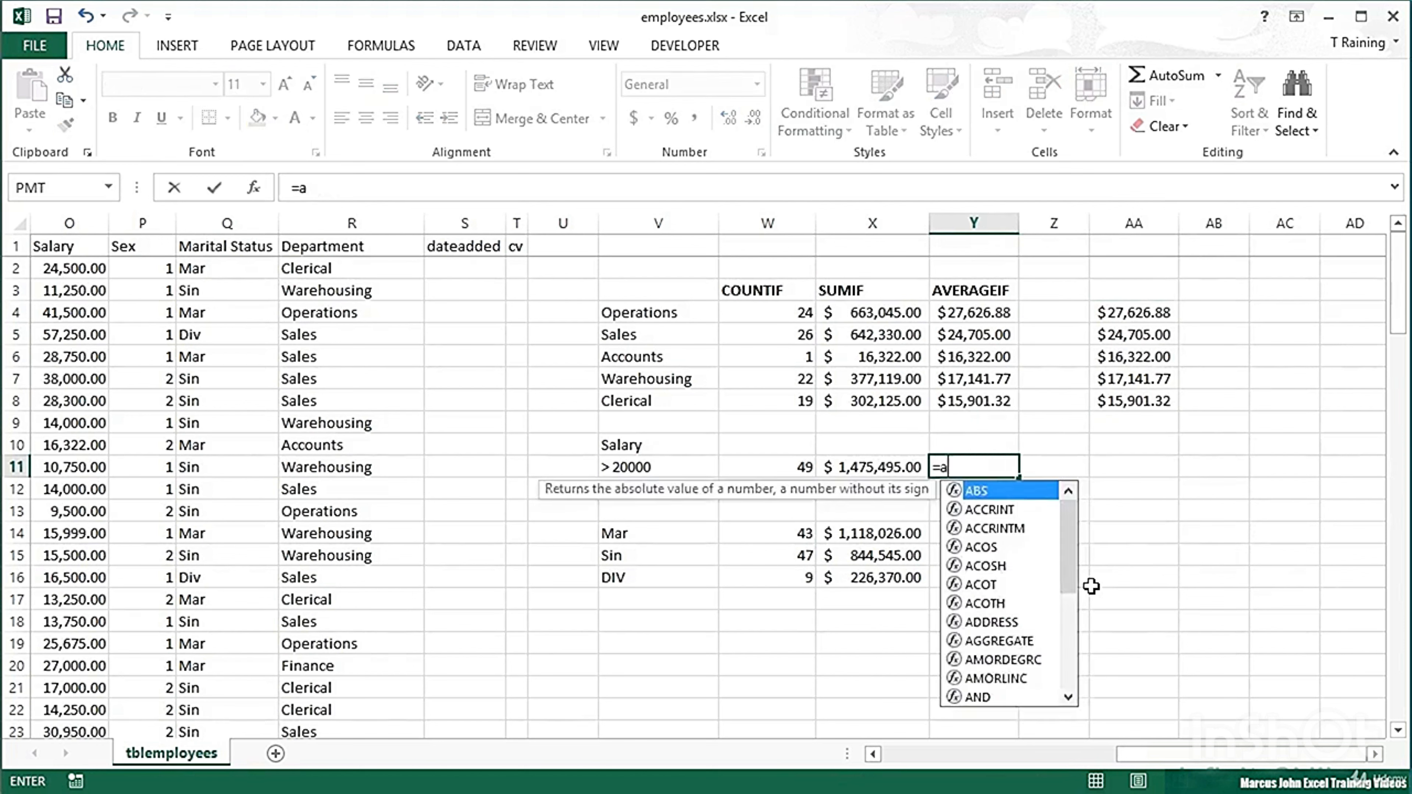
{"action": "type", "text": "verage"}
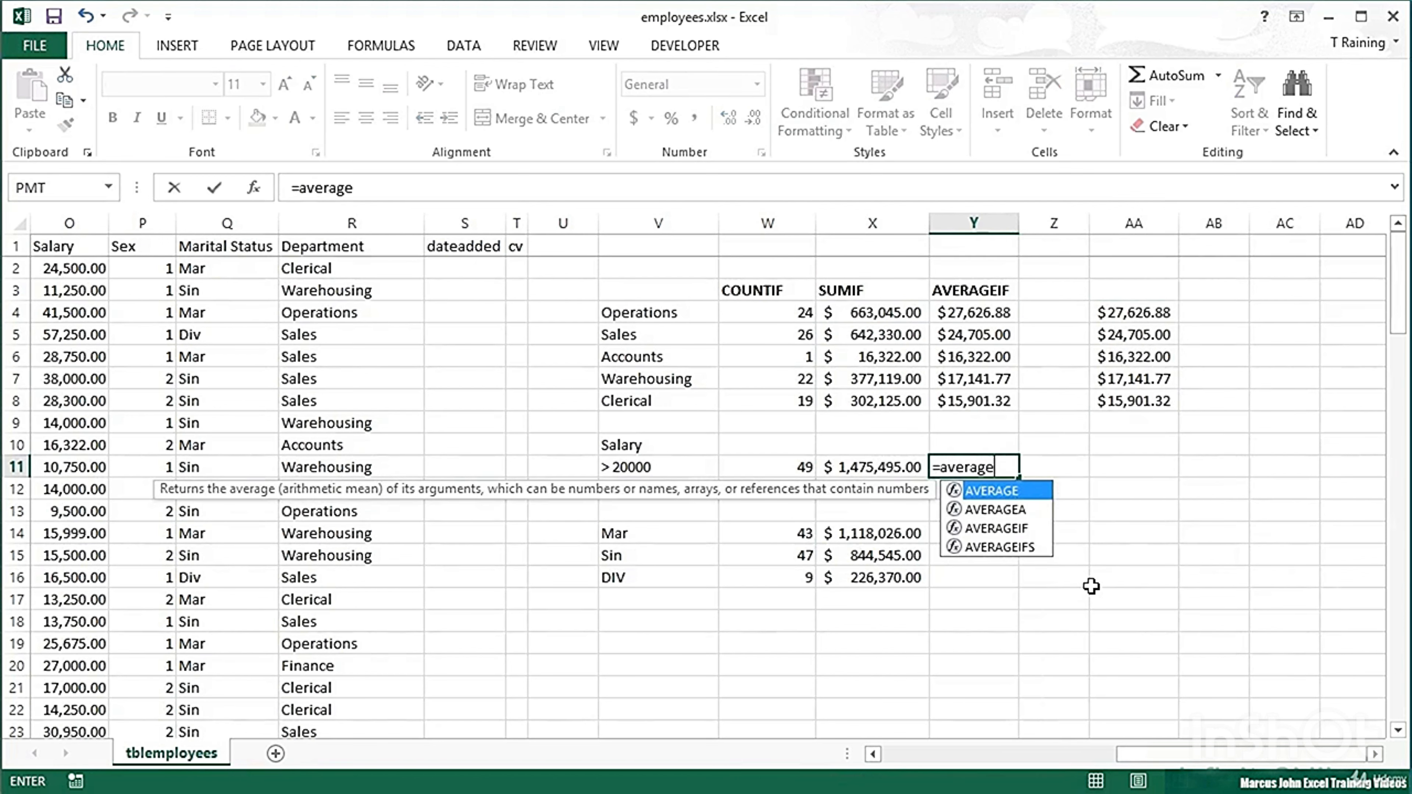
{"action": "type", "text": "i"}
{"action": "key", "text": "Tab"}
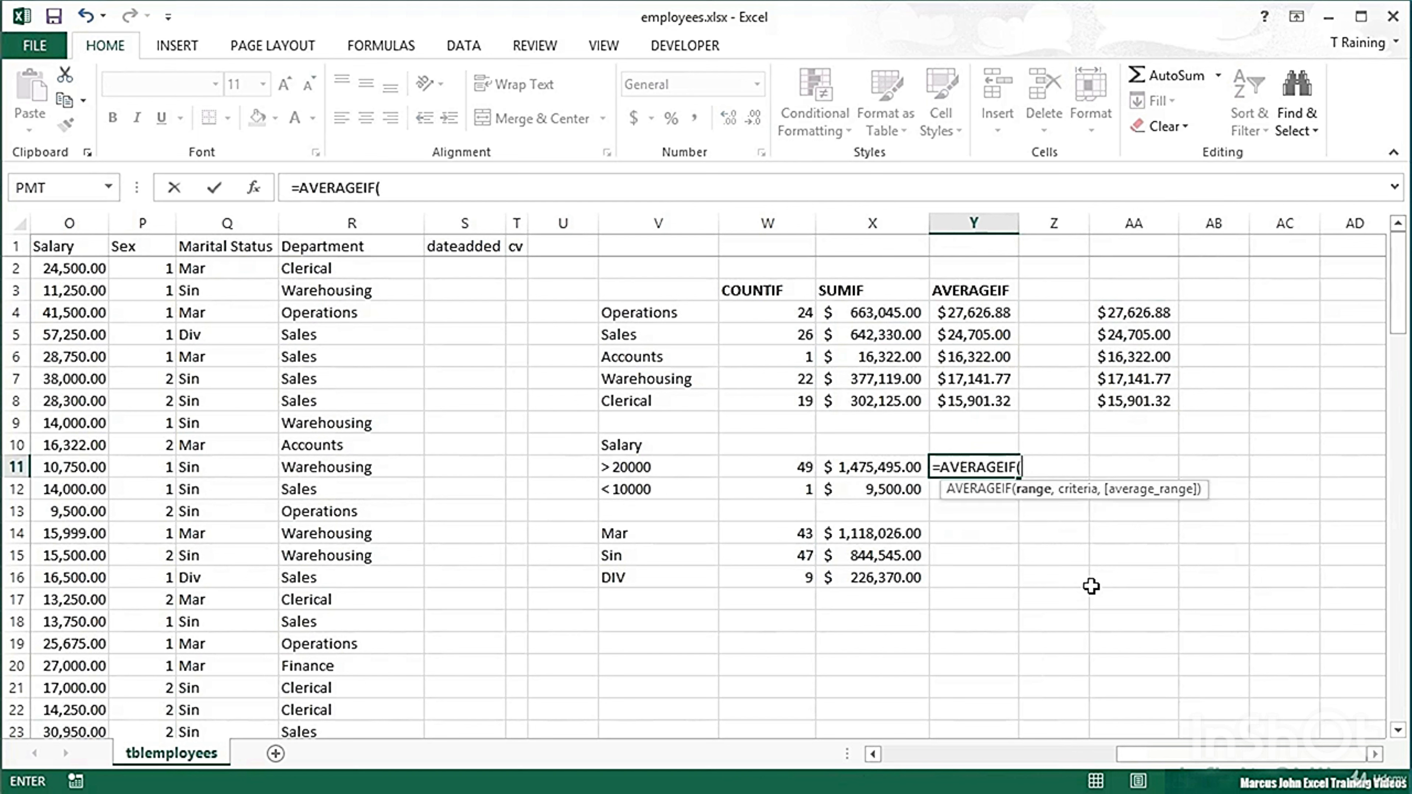
{"action": "left_click", "coordinate": [87, 223]}
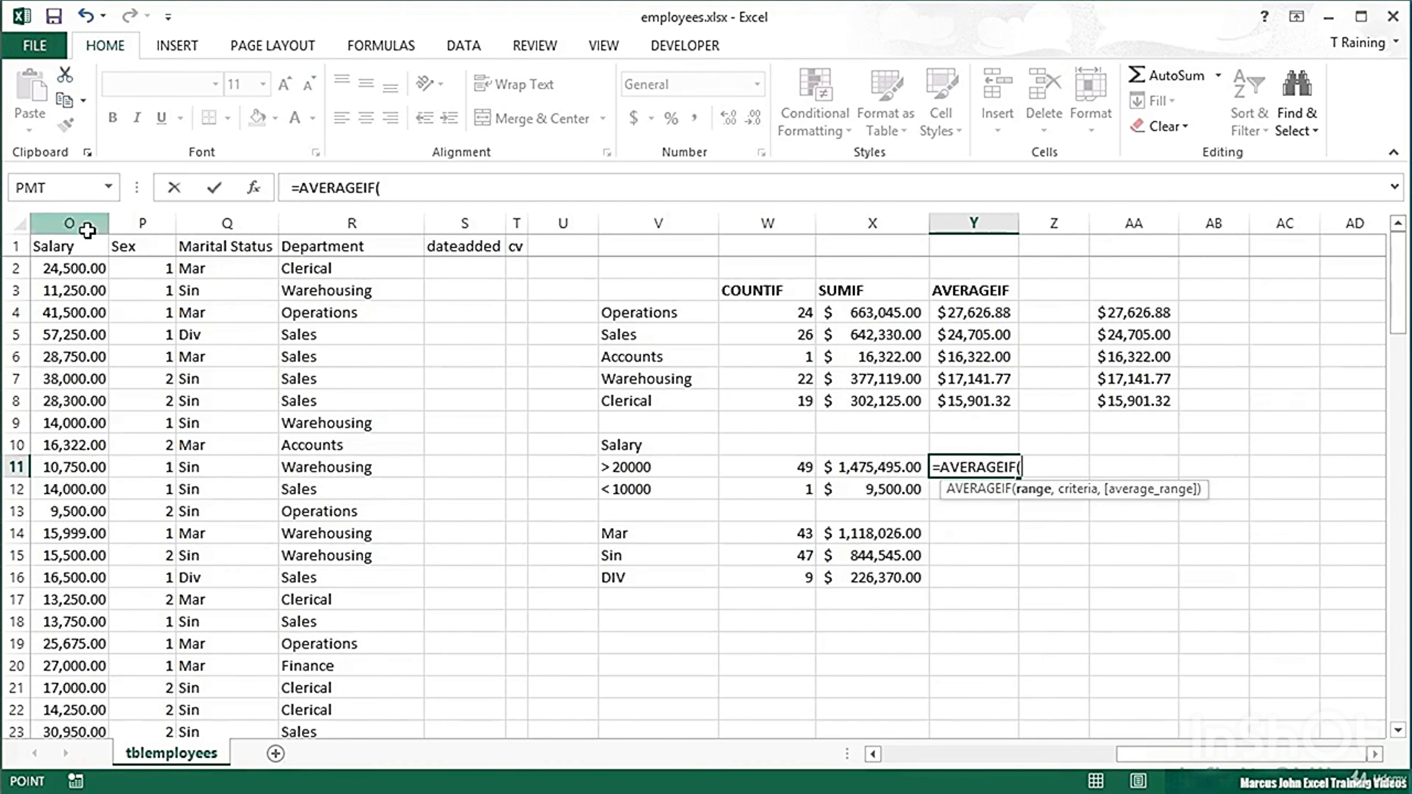
{"action": "type", "text": ","}
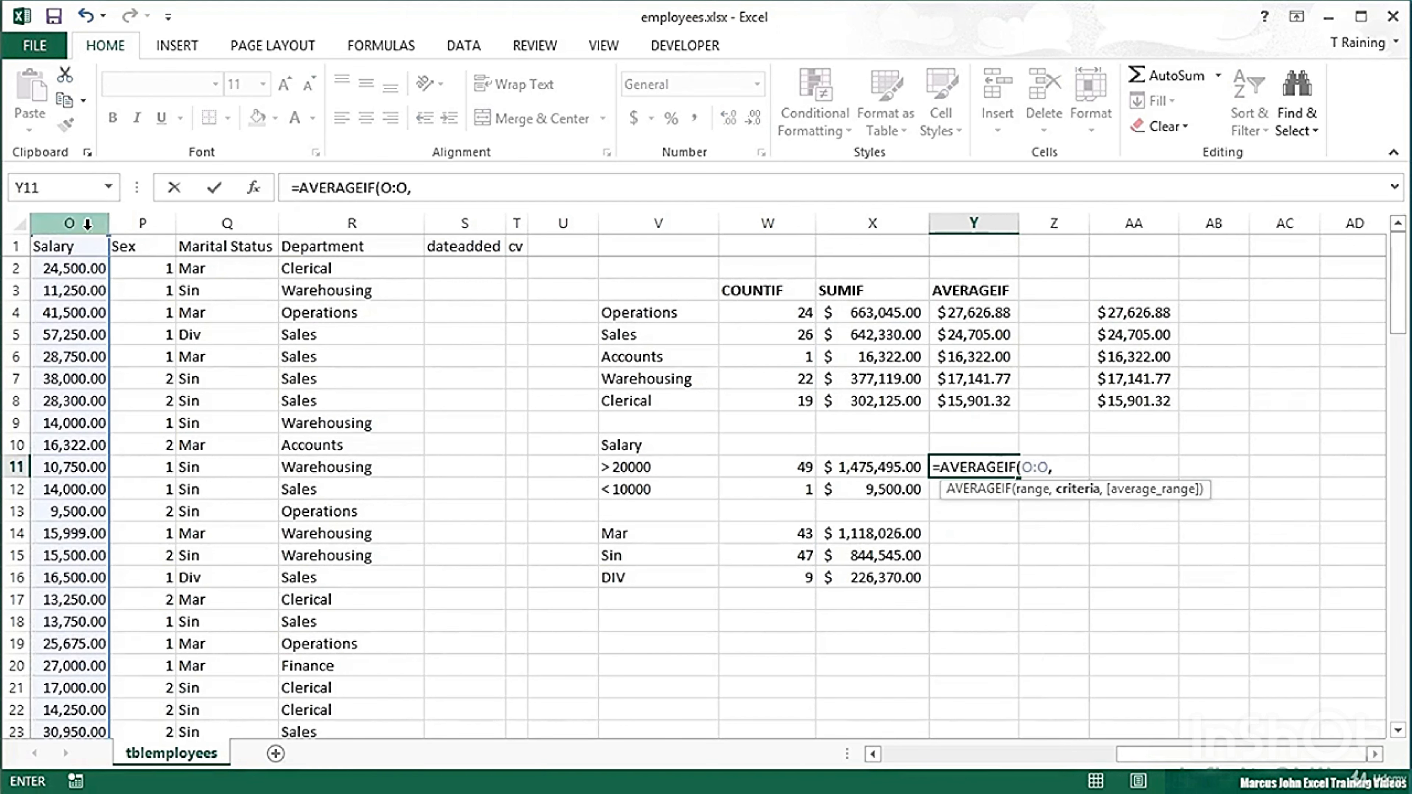
{"action": "type", "text": "\">2000"}
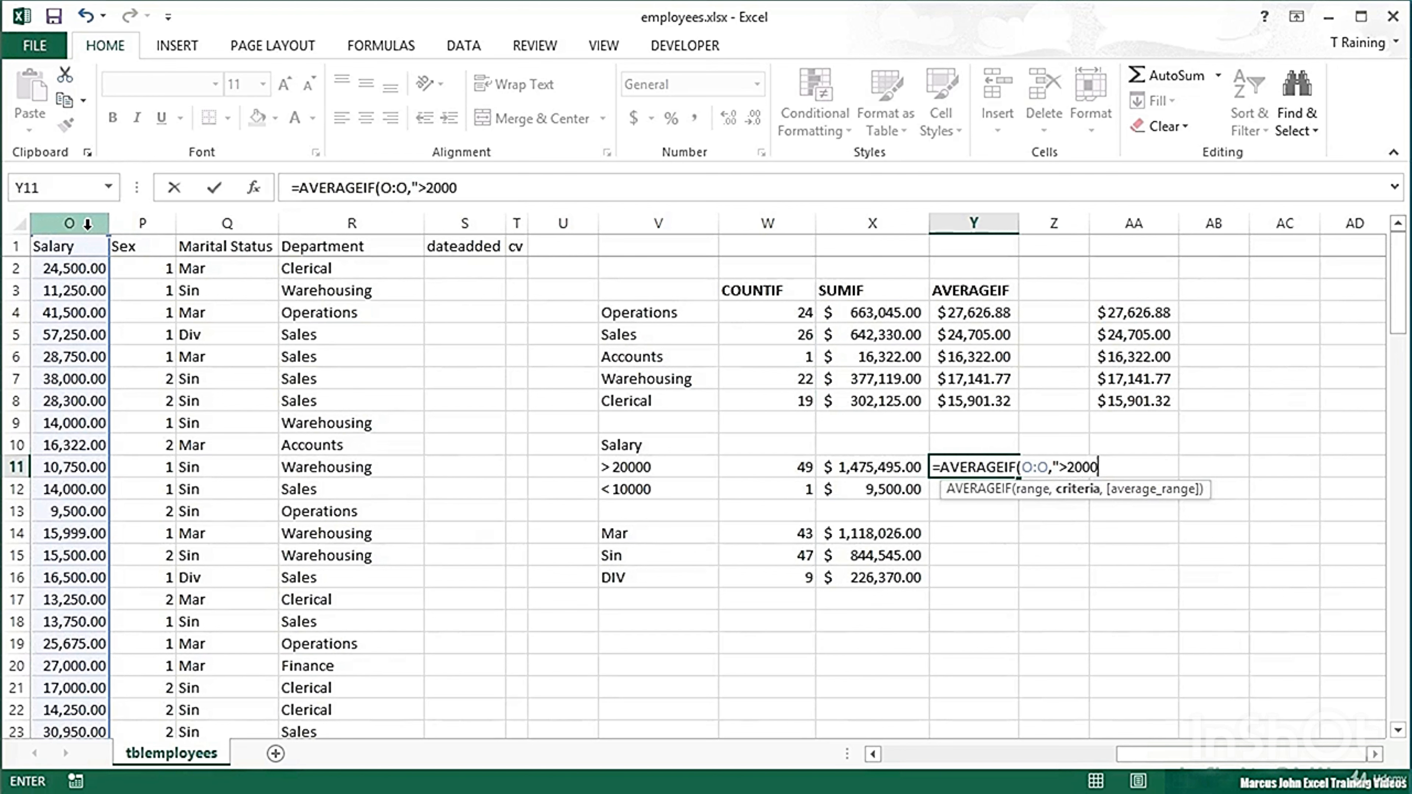
{"action": "type", "text": "0@"}
{"action": "key", "text": "BackSpace"}
{"action": "type", "text": "\""}
{"action": "key", "text": "Return"}
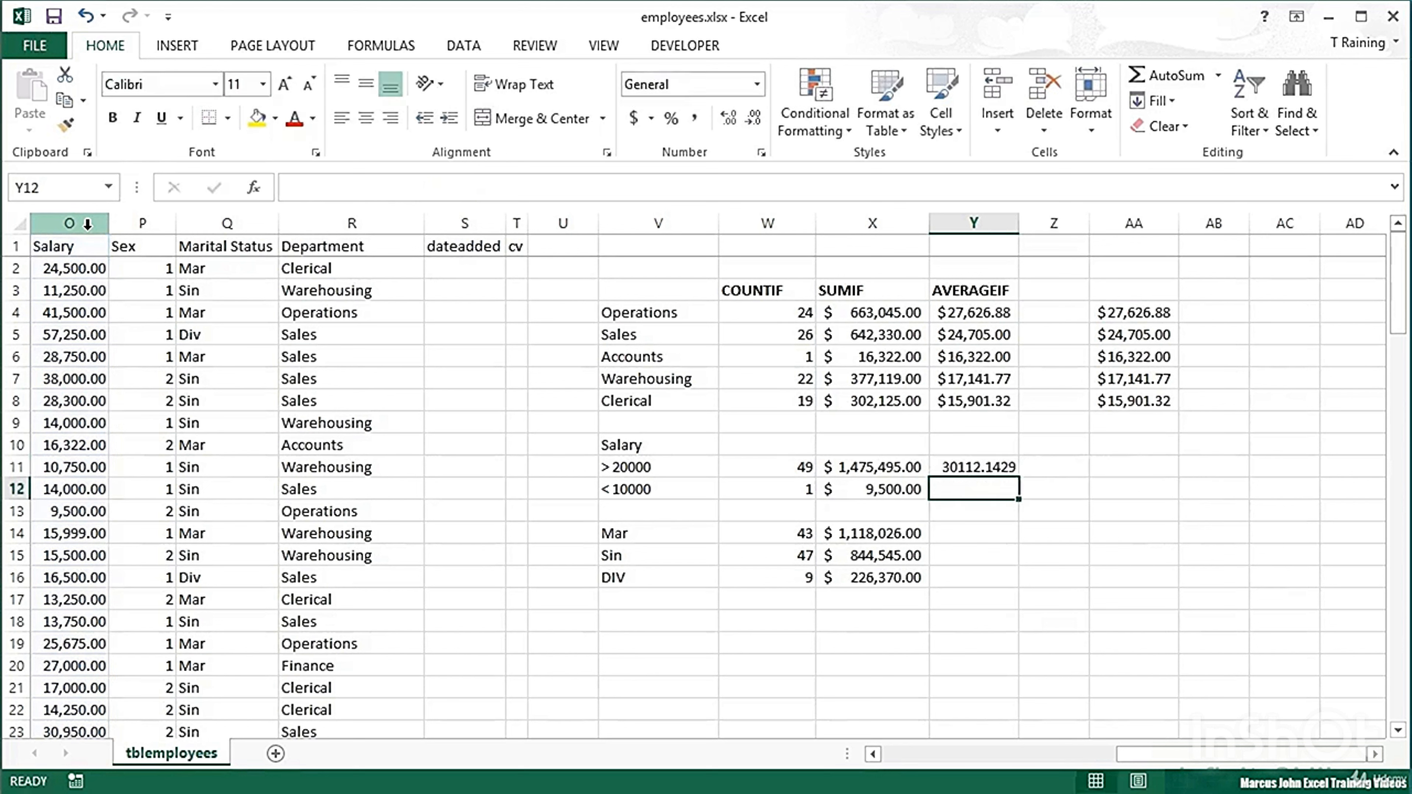
{"action": "key", "text": "Up"}
{"action": "left_click", "coordinate": [634, 118]}
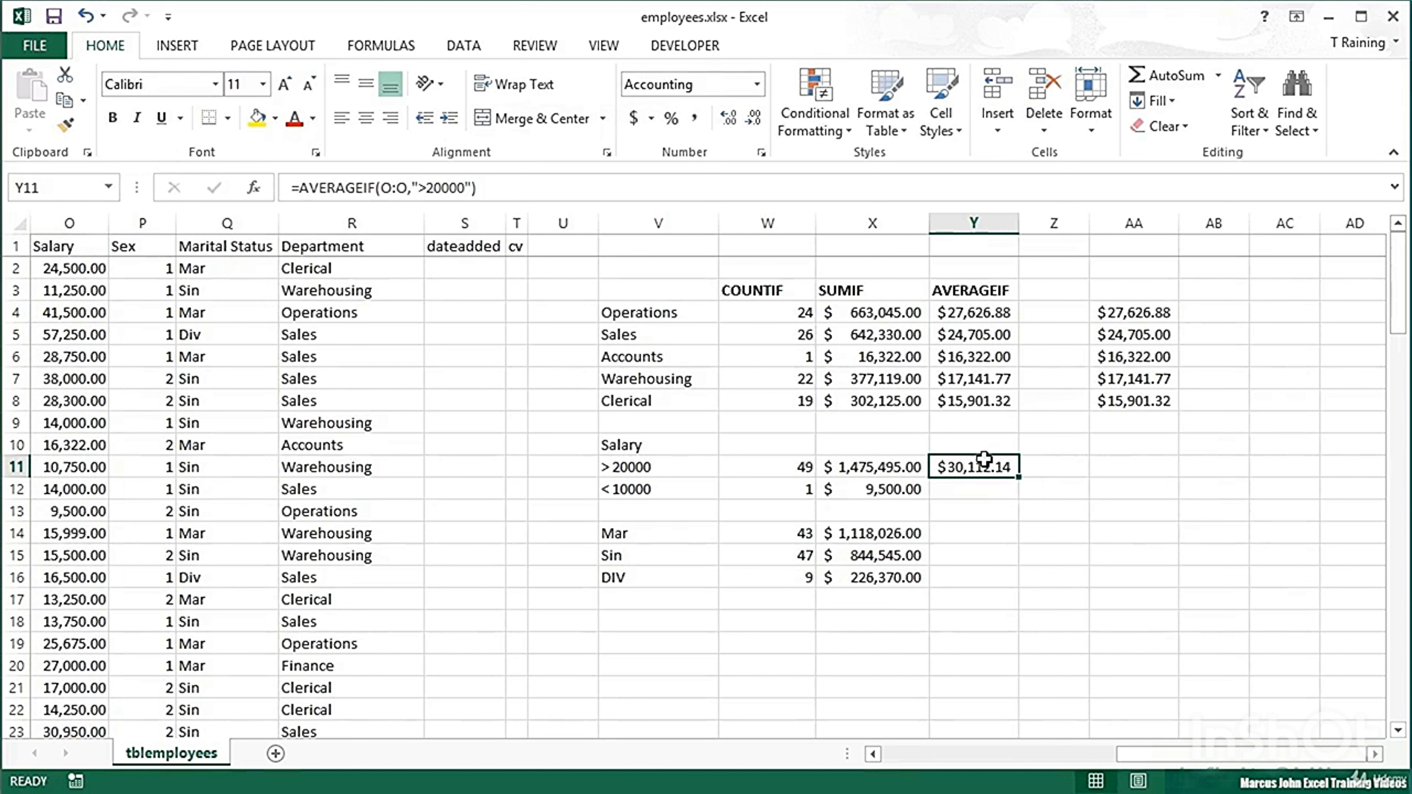
Copy the AVERAGEIF formula from Y11 to Y12 and change the copy's criterion to "<10000"
{"action": "left_click_drag", "start_coordinate": [1017, 476], "coordinate": [1014, 491]}
{"action": "double_click", "coordinate": [1000, 489]}
{"action": "left_click", "coordinate": [1061, 489]}
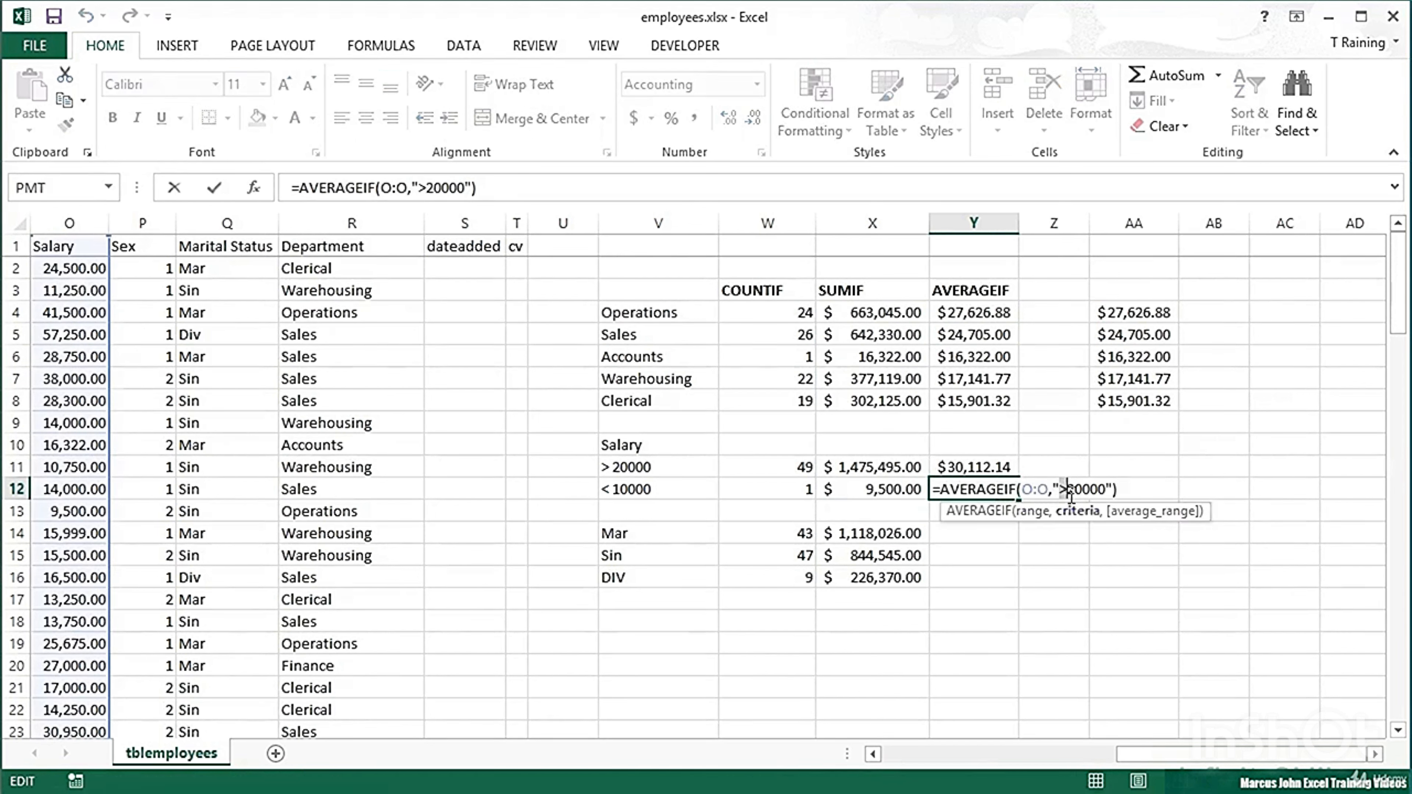
{"action": "type", "text": "<"}
{"action": "key", "text": "Delete"}
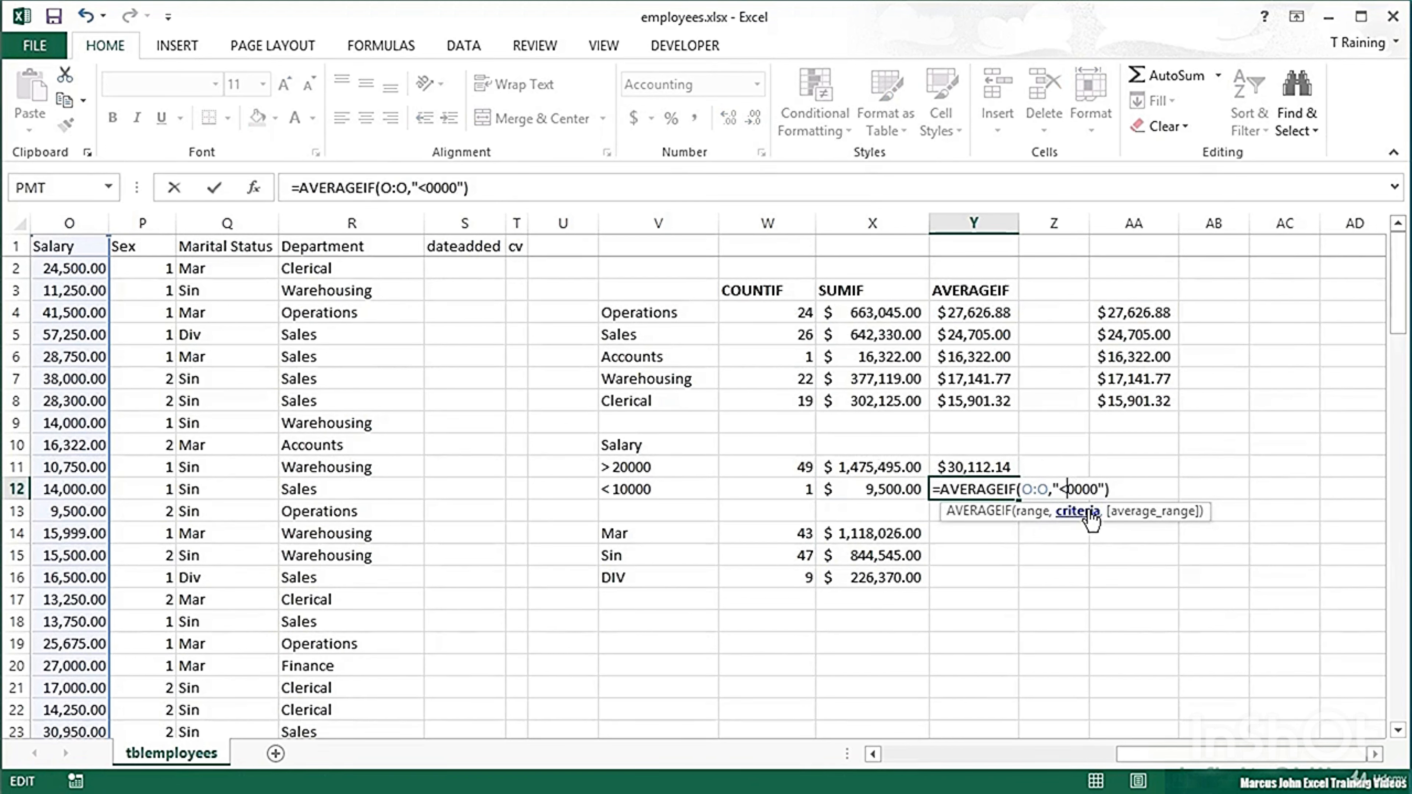
{"action": "type", "text": "1"}
{"action": "key", "text": "Return"}
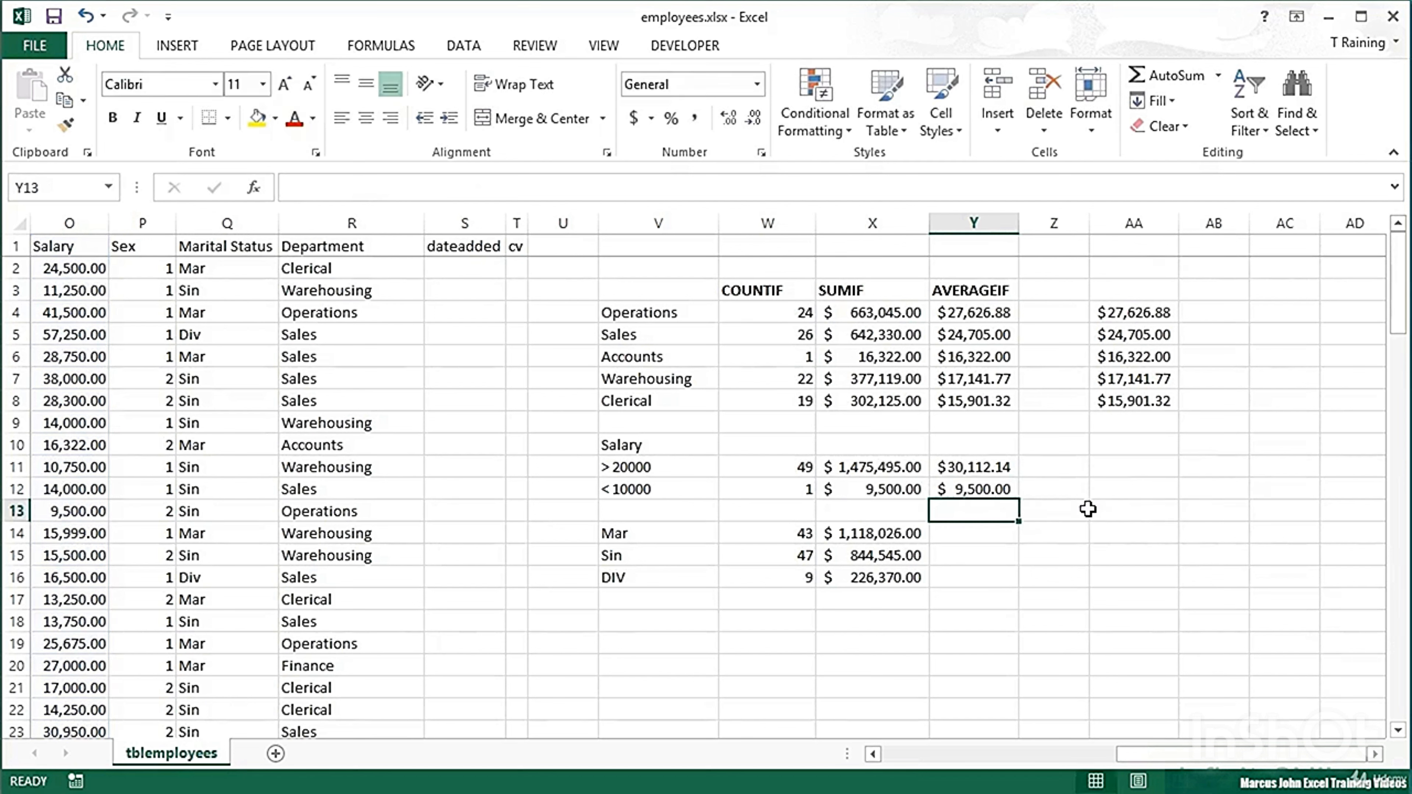
Copy the AVERAGEIF formula from Y8 to Y14 and change its criteria range to the Marital Status column, Q:Q
{"action": "left_click", "coordinate": [966, 534]}
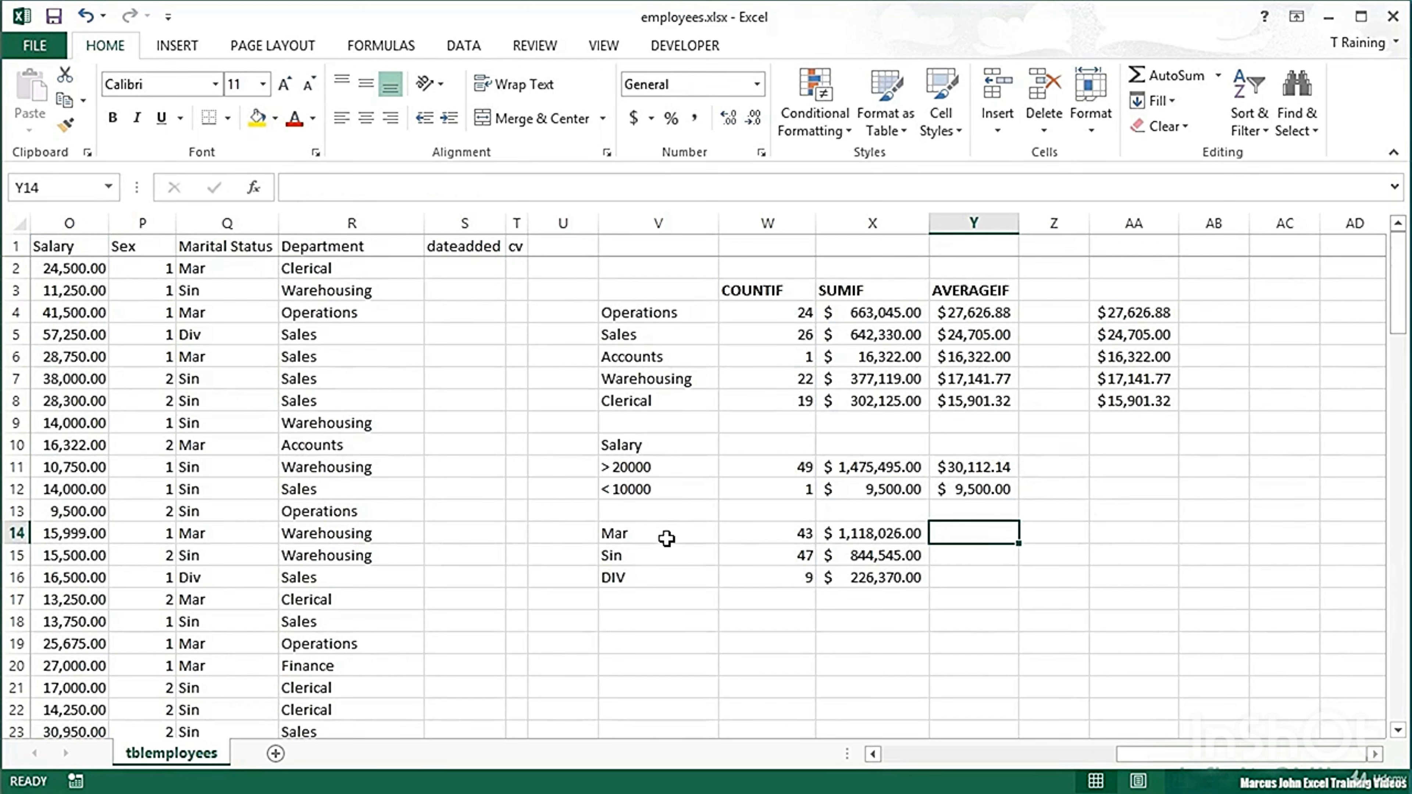
{"action": "left_click", "coordinate": [998, 403]}
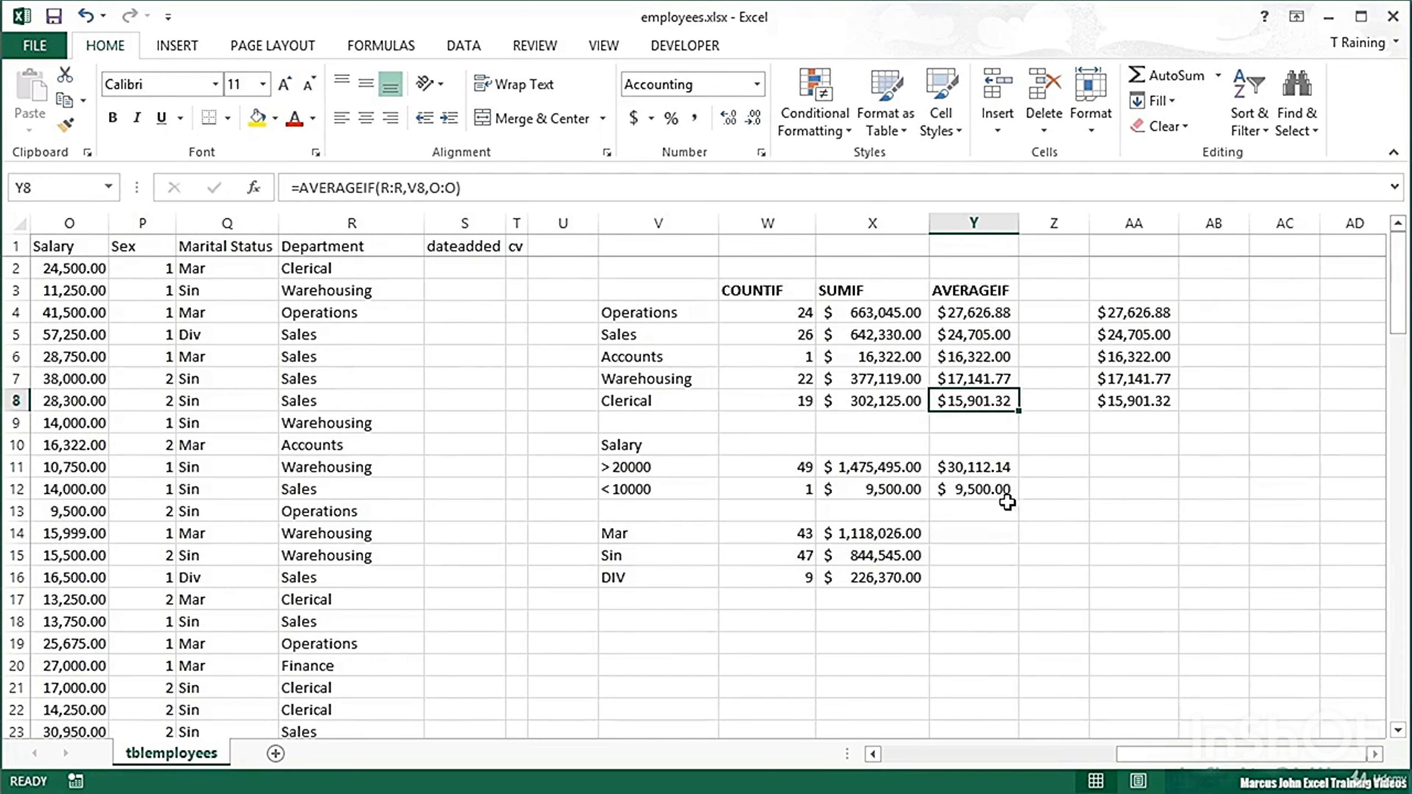
{"action": "key", "text": "ctrl+c"}
{"action": "left_click", "coordinate": [969, 533]}
{"action": "key", "text": "Return"}
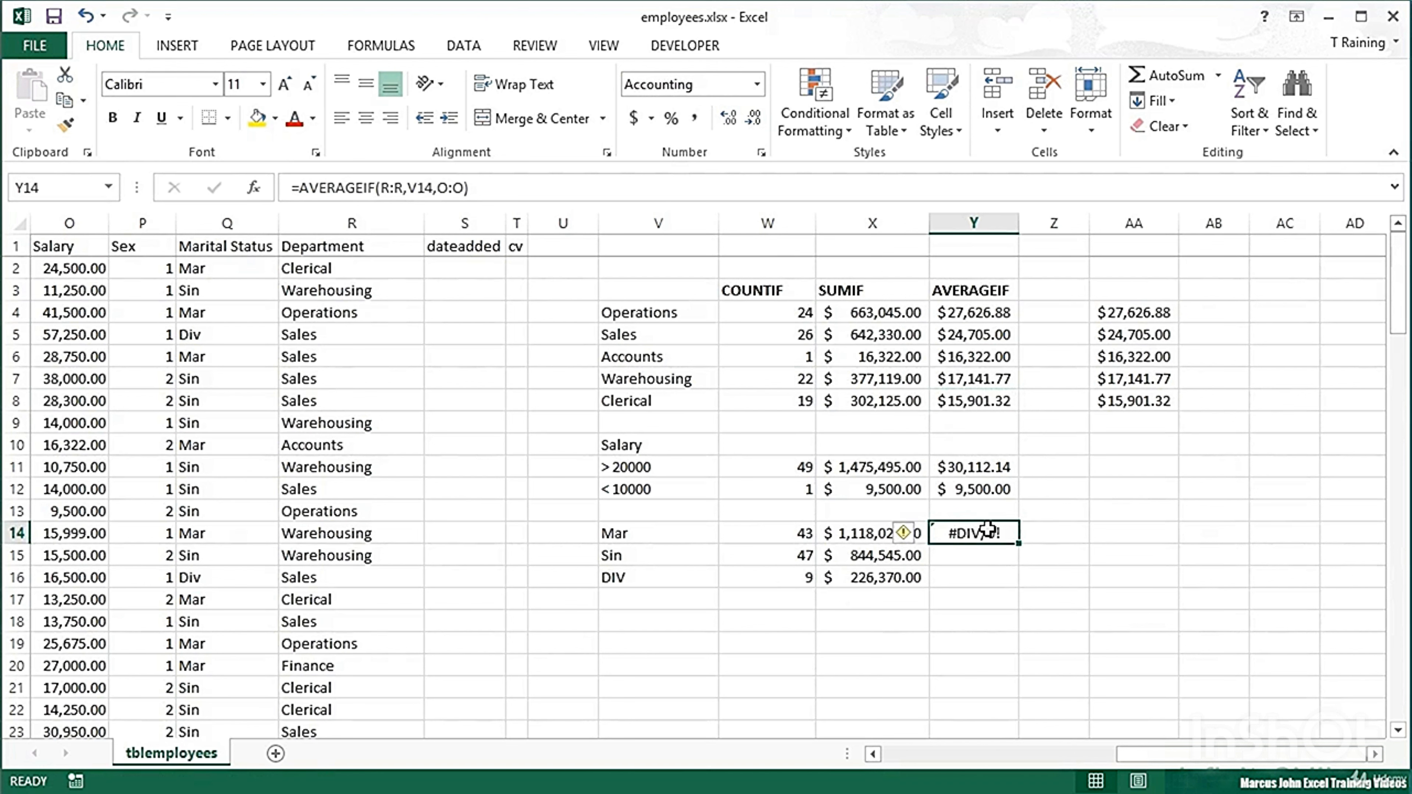
{"action": "double_click", "coordinate": [1004, 535]}
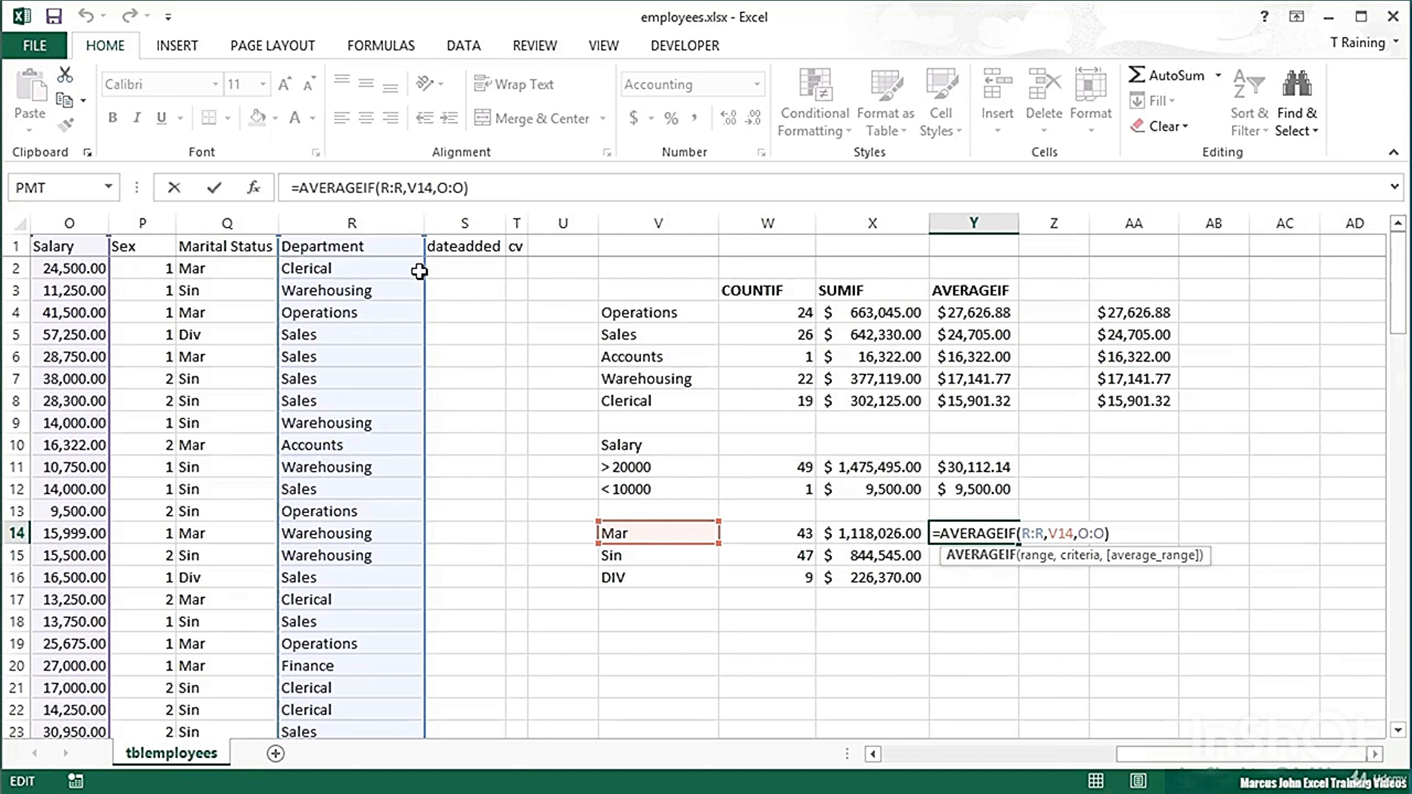
{"action": "left_click_drag", "start_coordinate": [422, 275], "coordinate": [252, 278]}
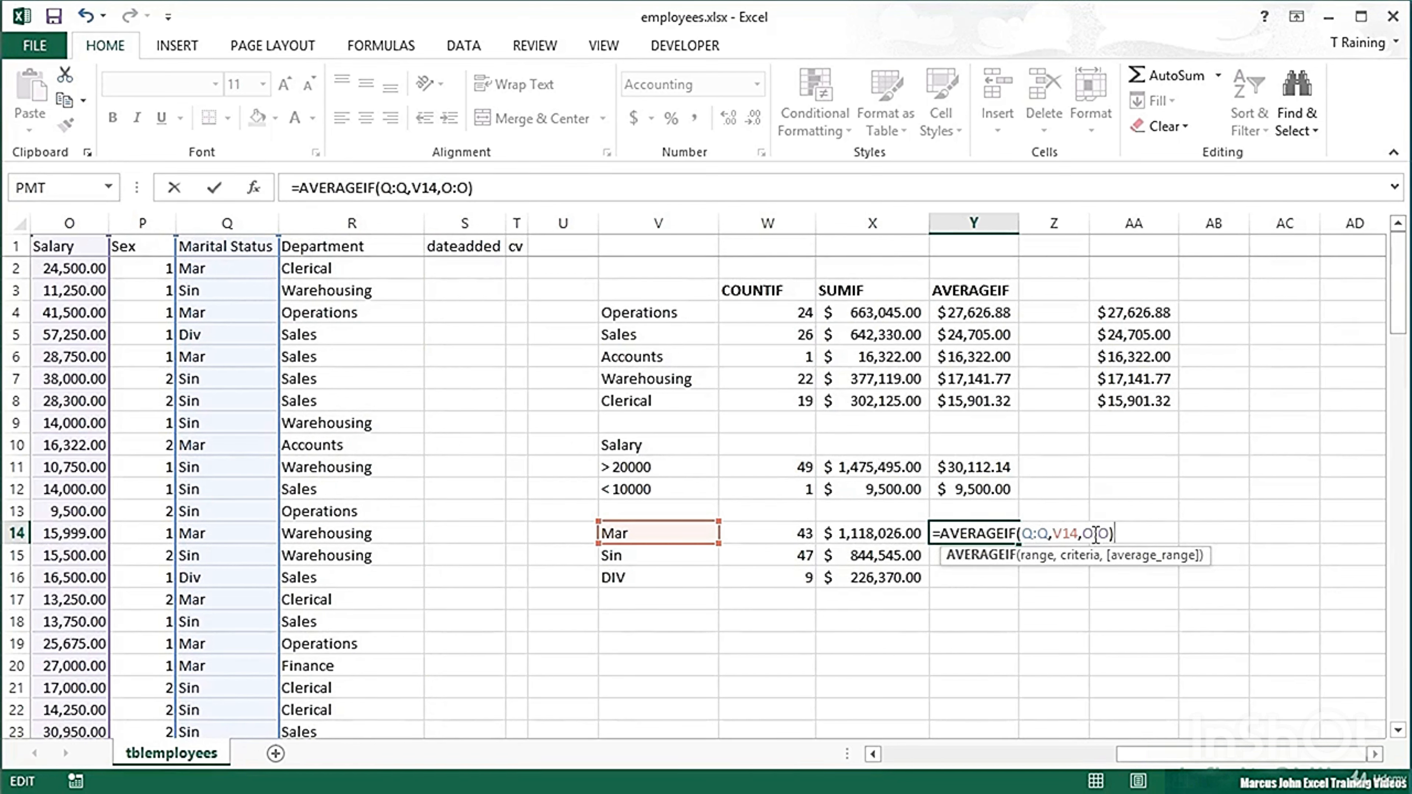
{"action": "key", "text": "Return"}
{"action": "key", "text": "Up"}
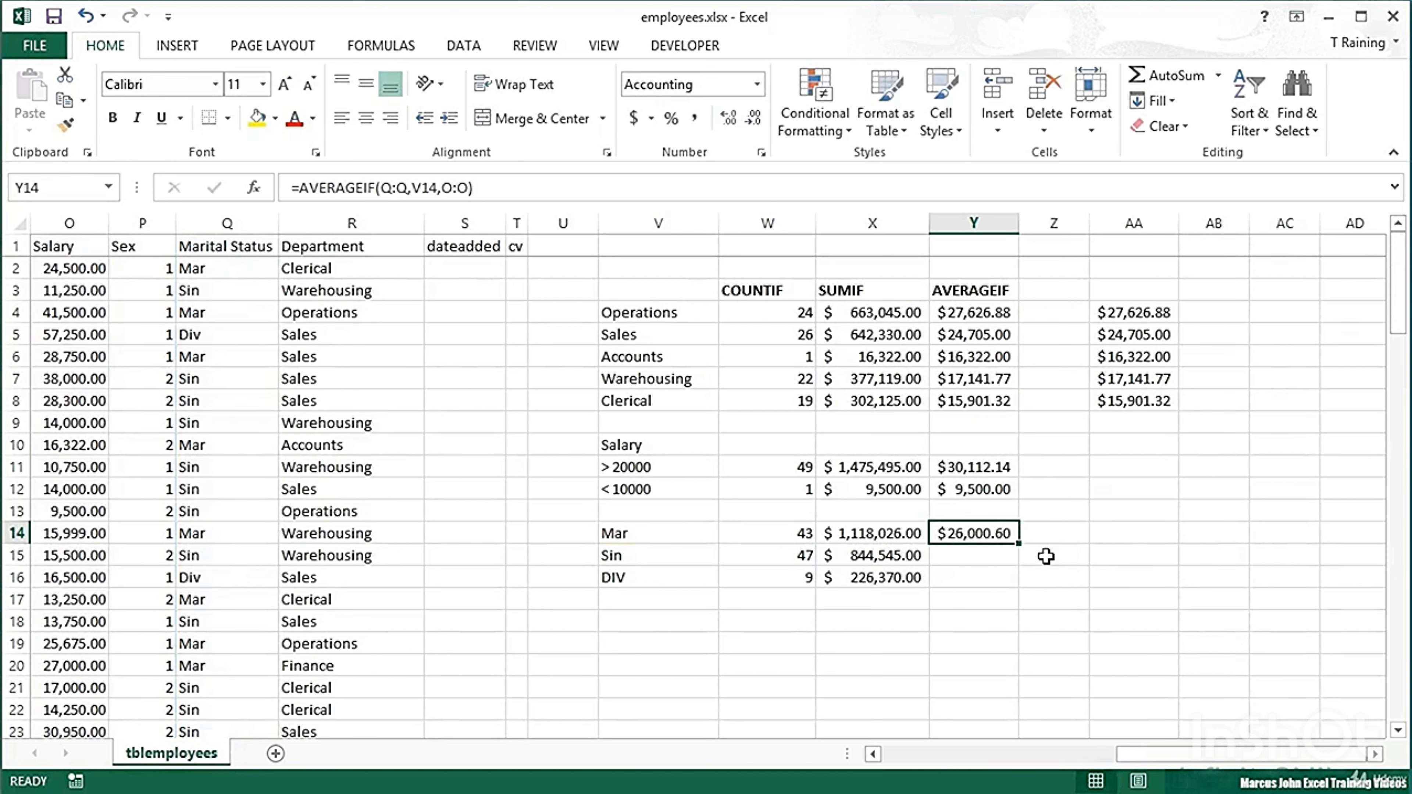
Copy the marital status AVERAGEIF formula from Y14 down to Y16 and check the copies beside Sin and DIV
{"action": "double_click", "coordinate": [1019, 543]}
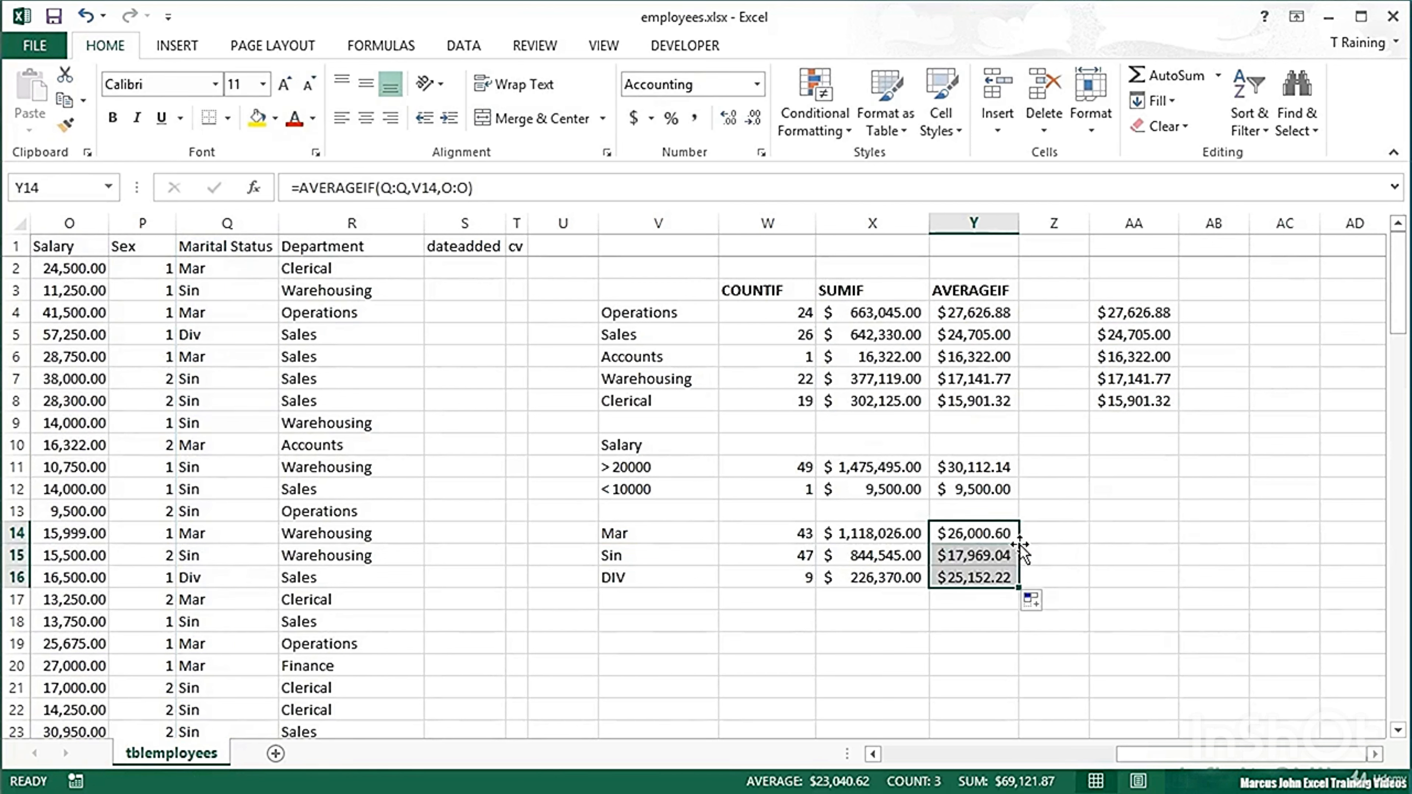
{"action": "left_click", "coordinate": [999, 556]}
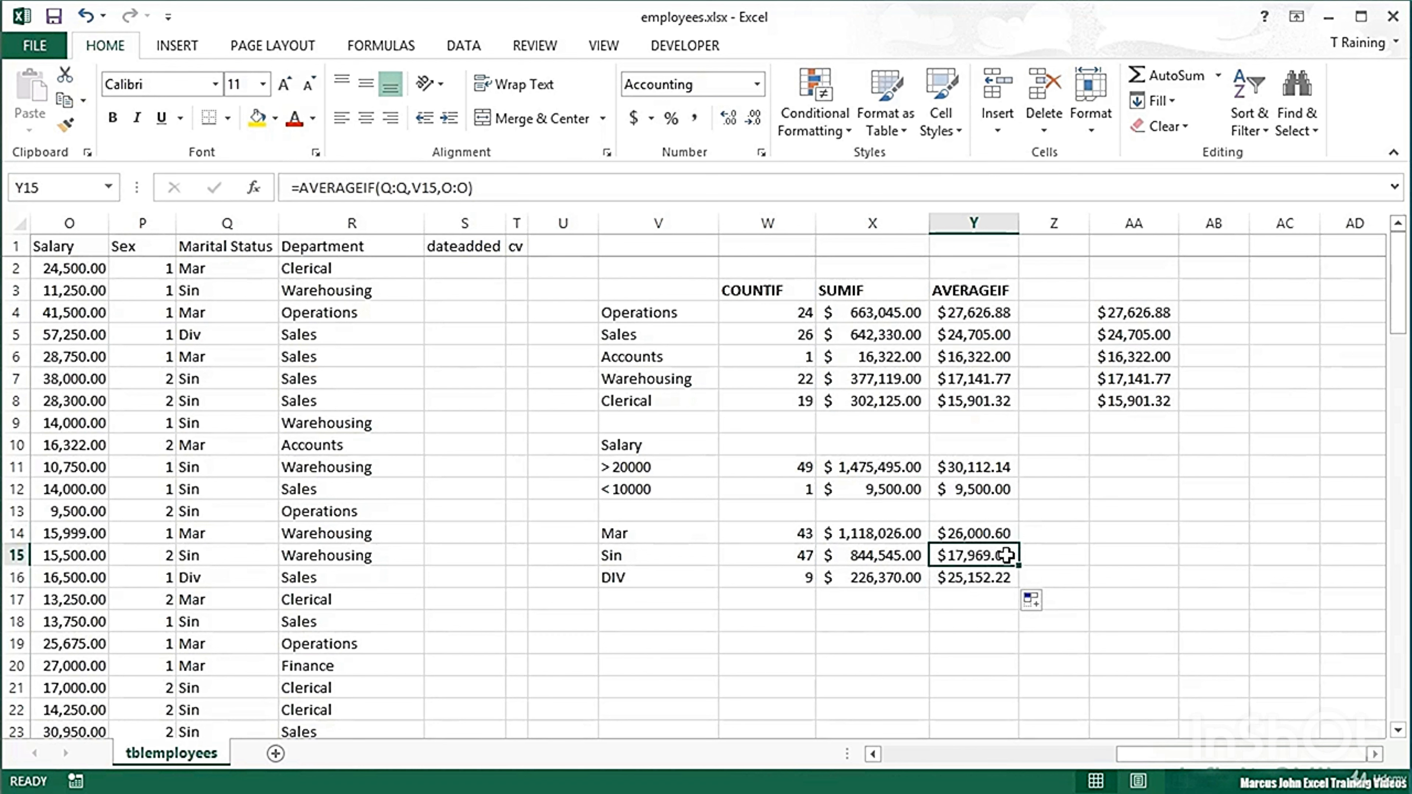
{"action": "left_click", "coordinate": [993, 581]}
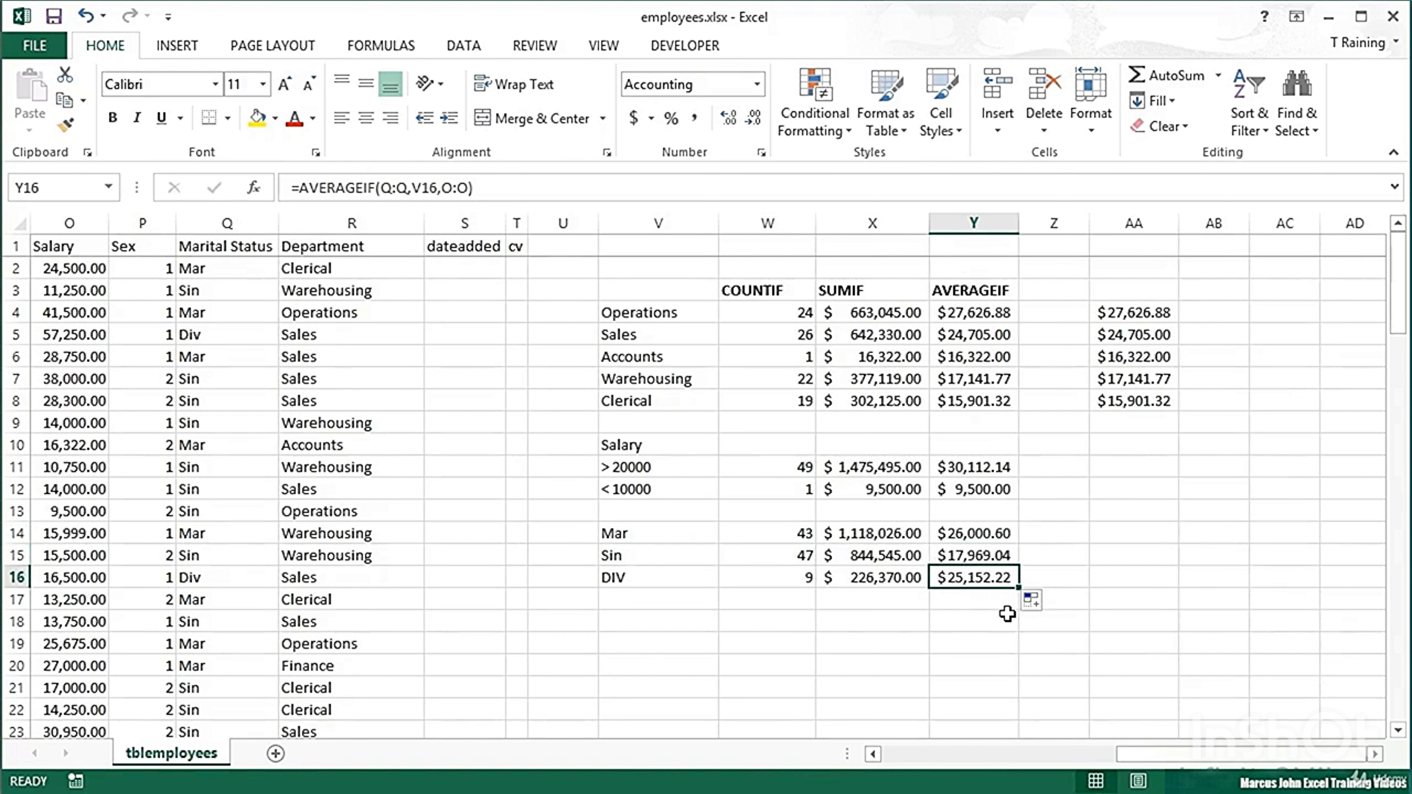